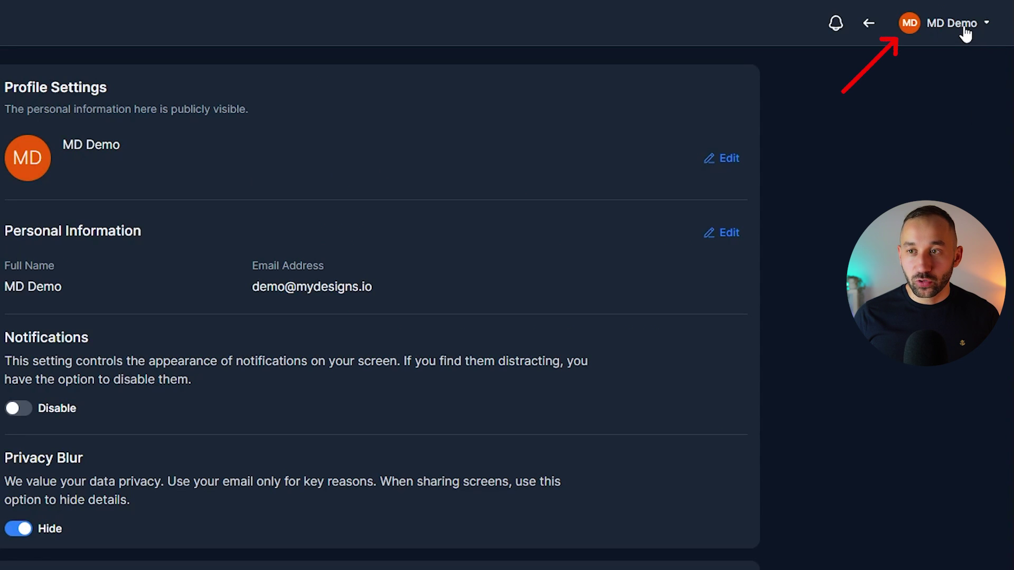
- Go to the account's Shops settings, which list the connected Etsy shop
{"action": "left_click", "coordinate": [966, 34]}
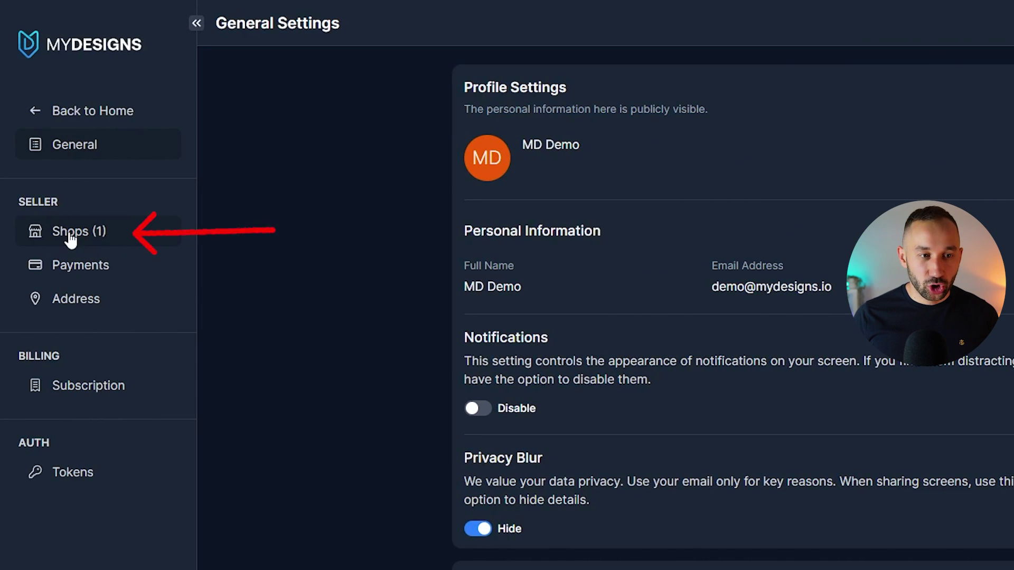
{"action": "left_click", "coordinate": [71, 235]}
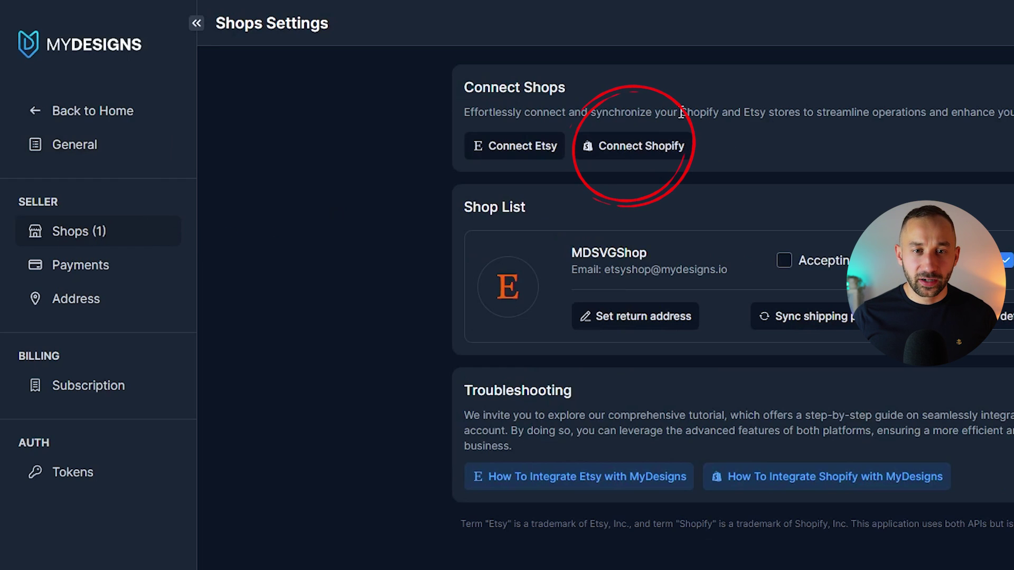
- Connect Shopify by installing the MyDesigns: Print on Demand app on the Shopify store
{"action": "left_click", "coordinate": [674, 151]}
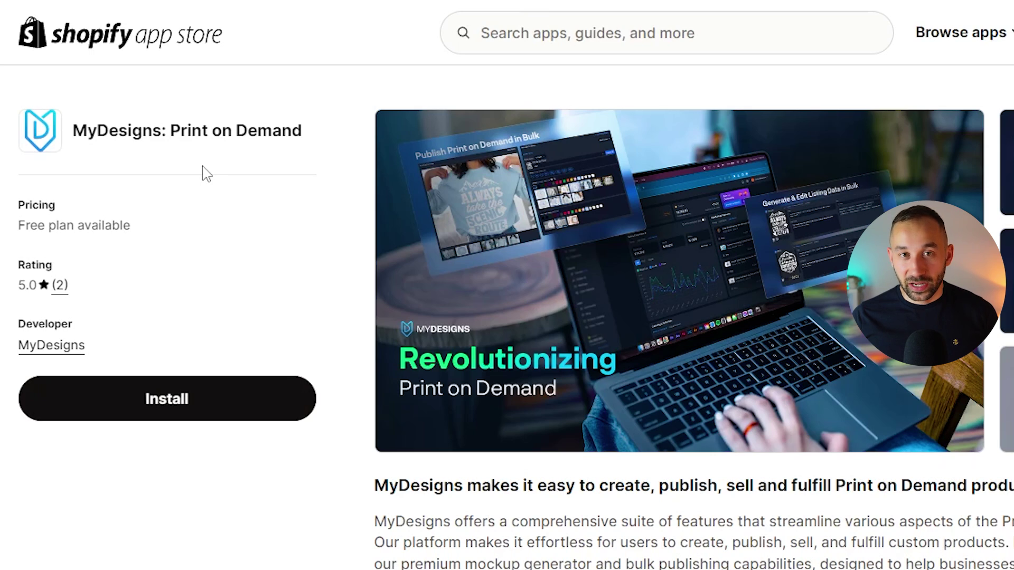
{"action": "left_click", "coordinate": [576, 40]}
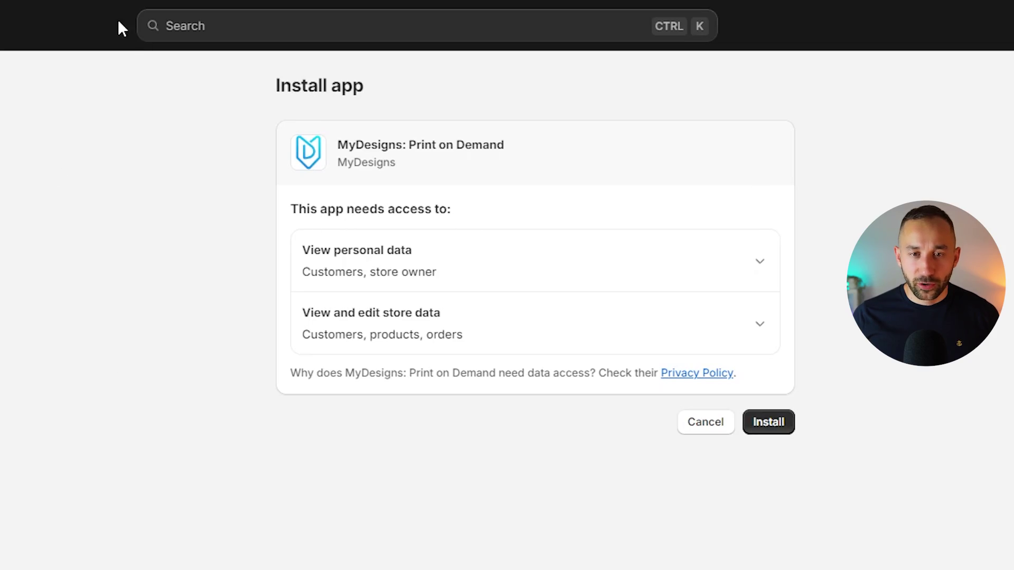
{"action": "left_click", "coordinate": [768, 423]}
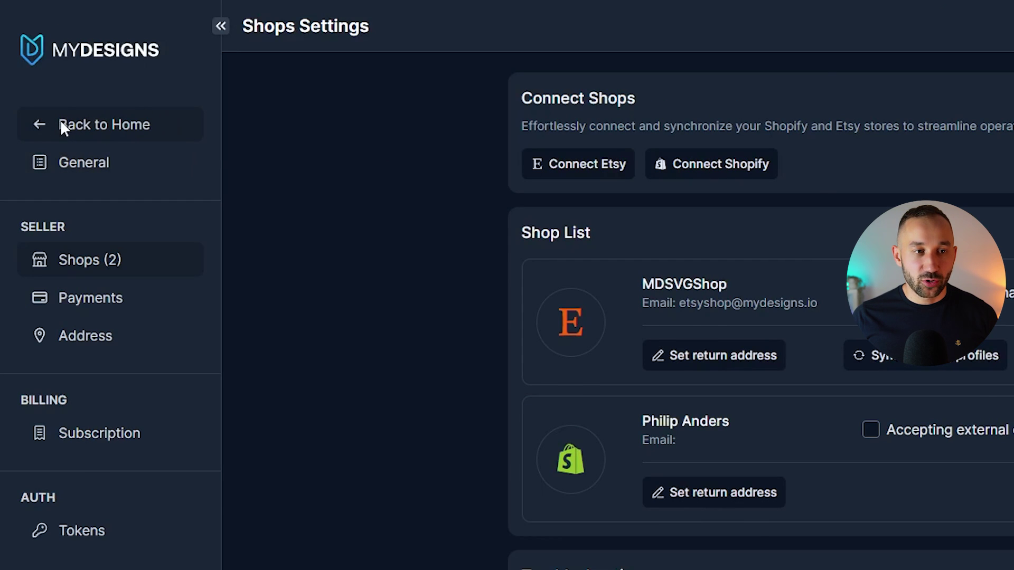
- Return home, open Listings, and bring up the Collections folder window
{"action": "left_click", "coordinate": [62, 125]}
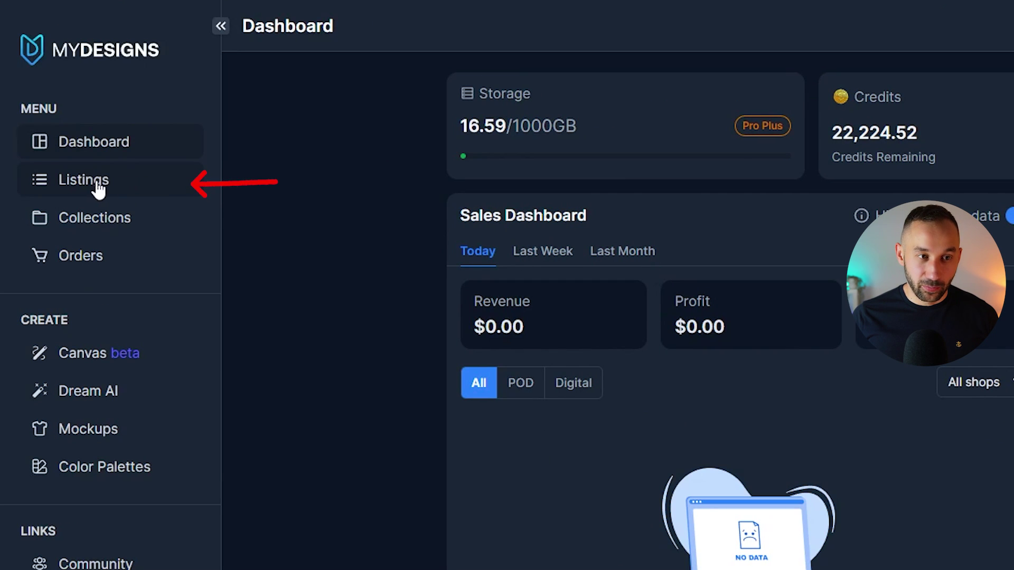
{"action": "left_click", "coordinate": [146, 185]}
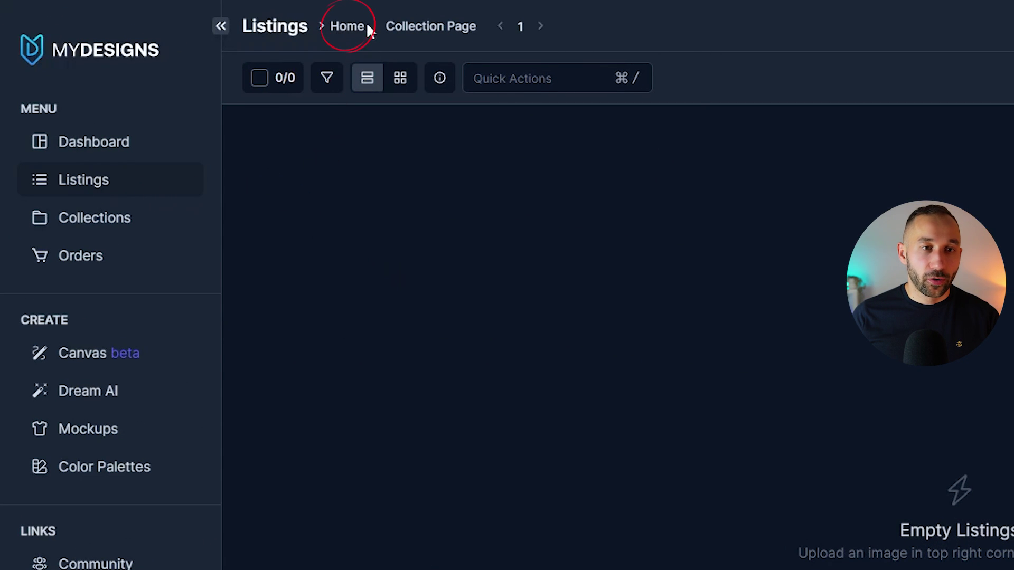
{"action": "left_click", "coordinate": [344, 25]}
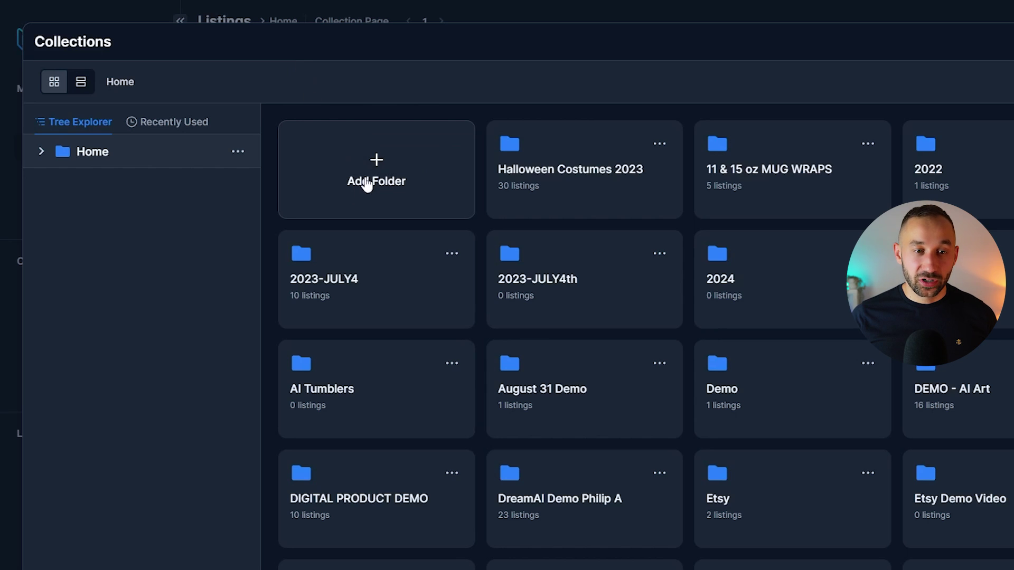
- Abandon the top-level folder attempt and open the PHILIP DEMOS NEW folder
{"action": "left_click", "coordinate": [389, 180]}
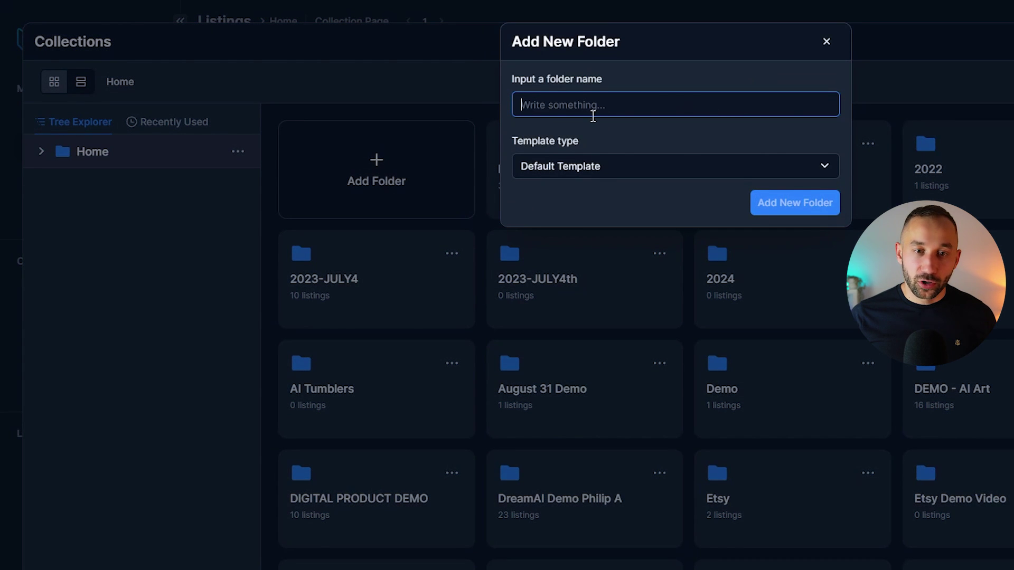
{"action": "left_click", "coordinate": [826, 42]}
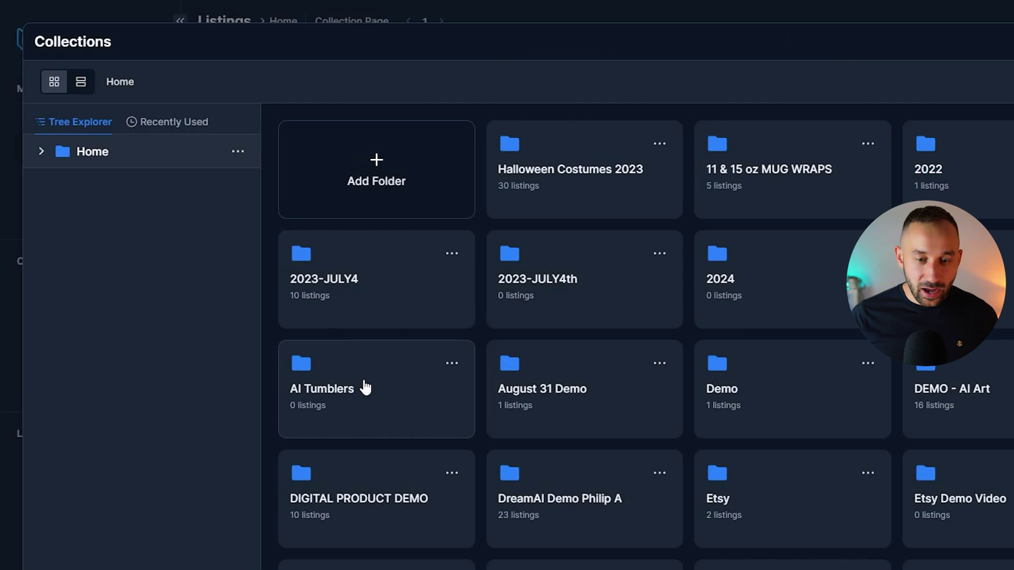
{"action": "scroll", "coordinate": [364, 387], "scroll_direction": "down", "scroll_amount": 5}
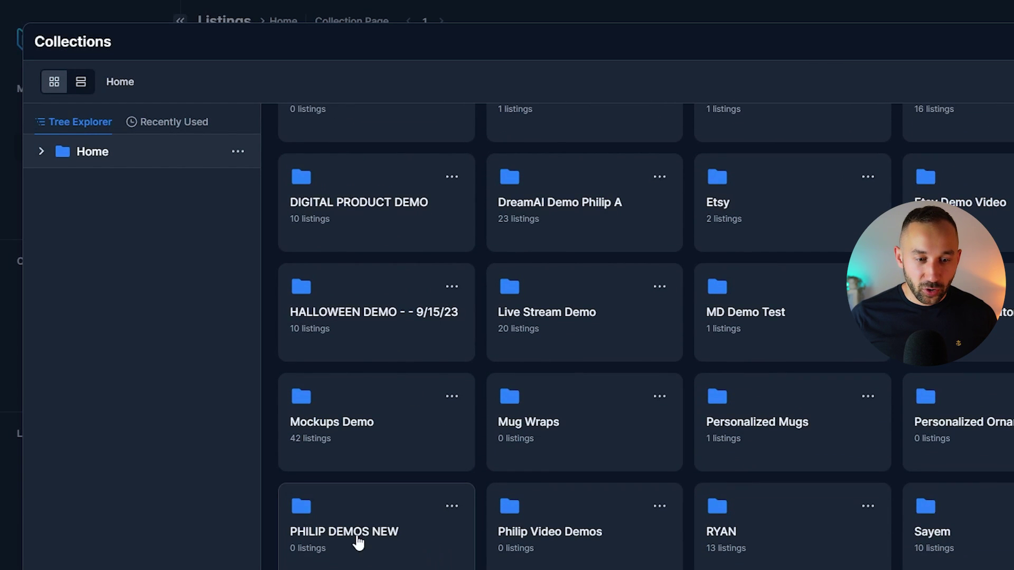
{"action": "left_click", "coordinate": [395, 552]}
- Create a folder named Shopify Demo inside it and select it
{"action": "left_click", "coordinate": [417, 204]}
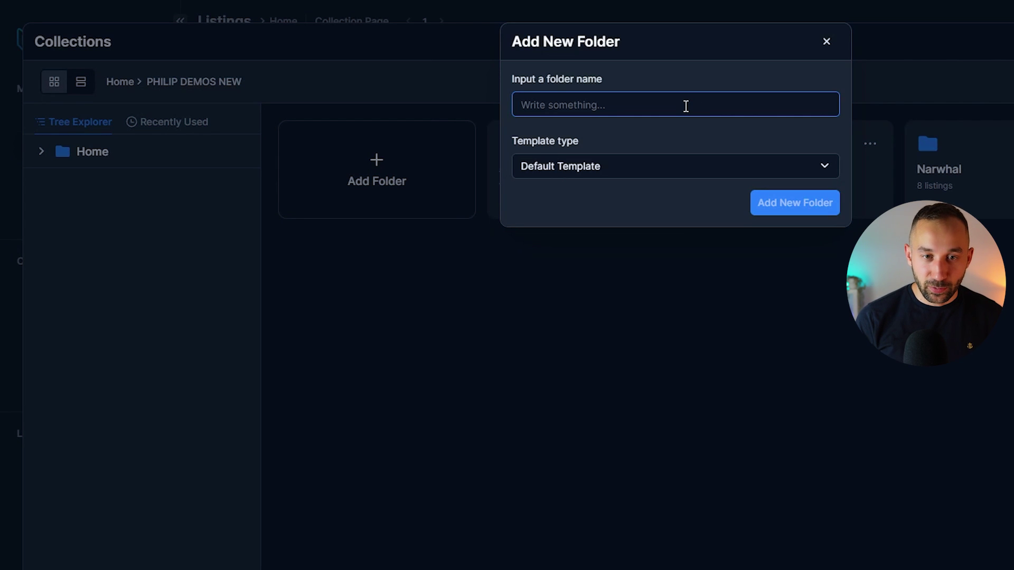
{"action": "type", "text": "Shopify Demo"}
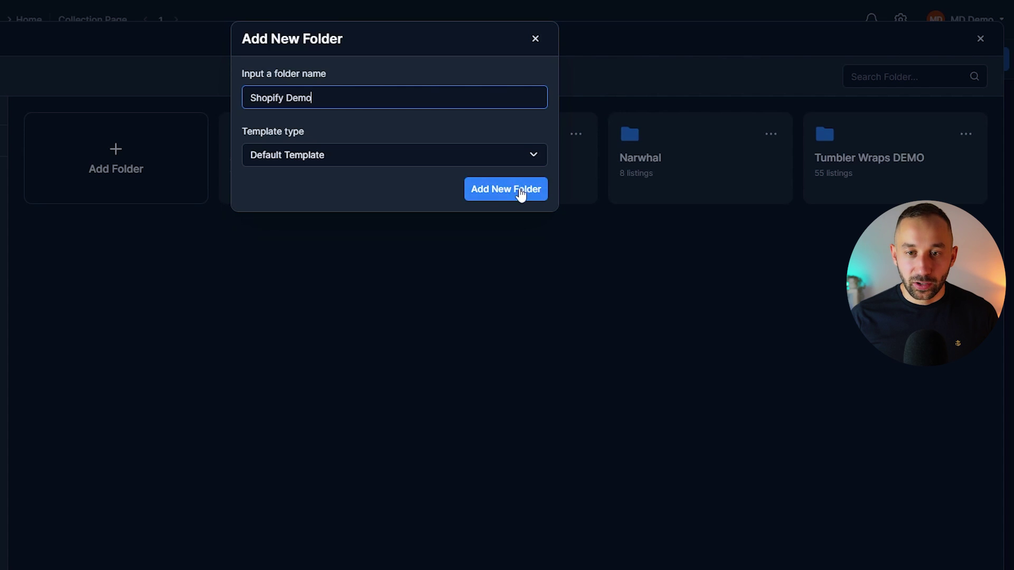
{"action": "left_click", "coordinate": [521, 199]}
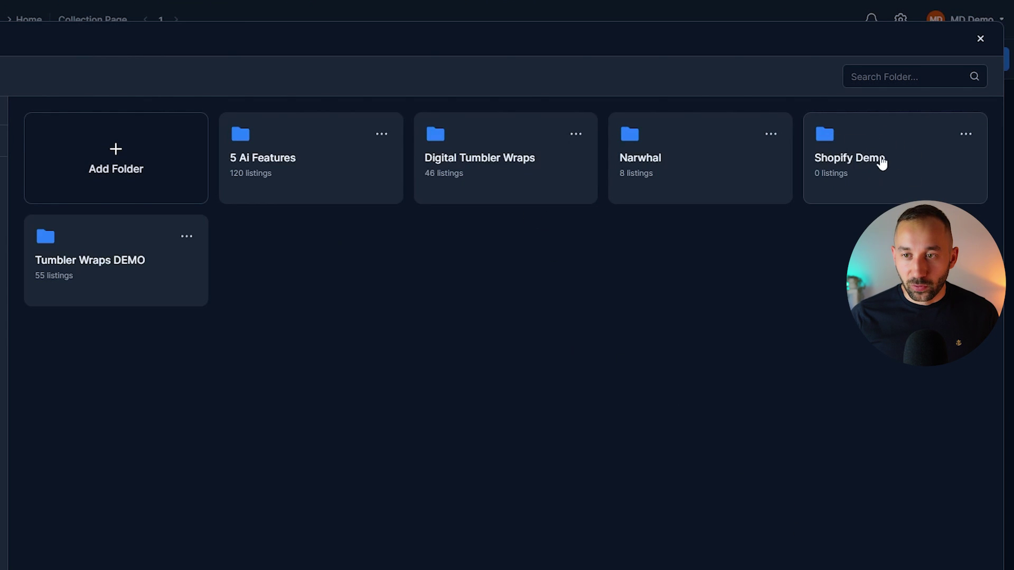
{"action": "left_click", "coordinate": [862, 153]}
{"action": "scroll", "coordinate": [742, 387], "scroll_direction": "down", "scroll_amount": 3}
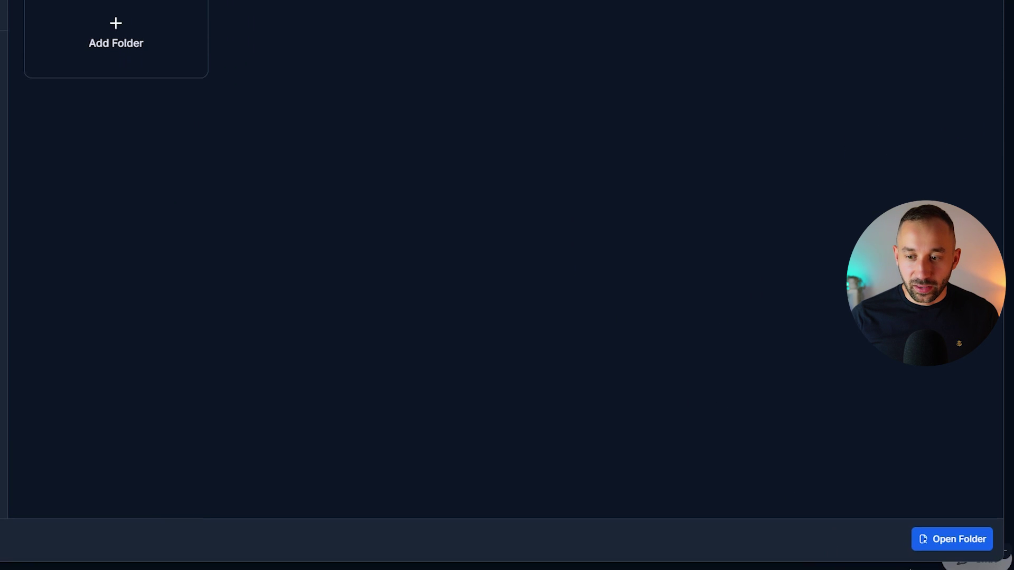
- Upload the 15 t-shirt design PNGs into the Shopify Demo folder
{"action": "left_click", "coordinate": [962, 543]}
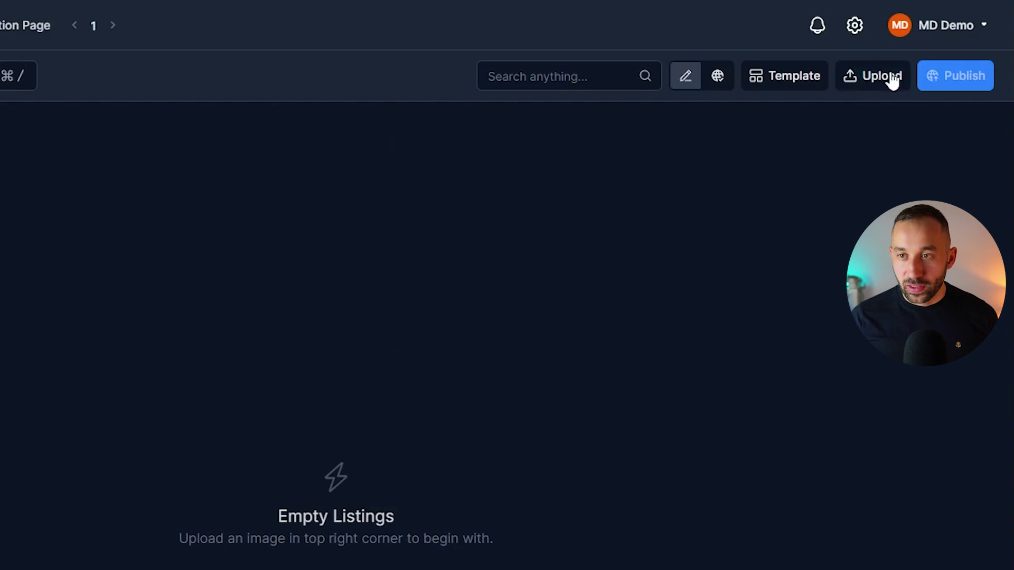
{"action": "left_click", "coordinate": [874, 85]}
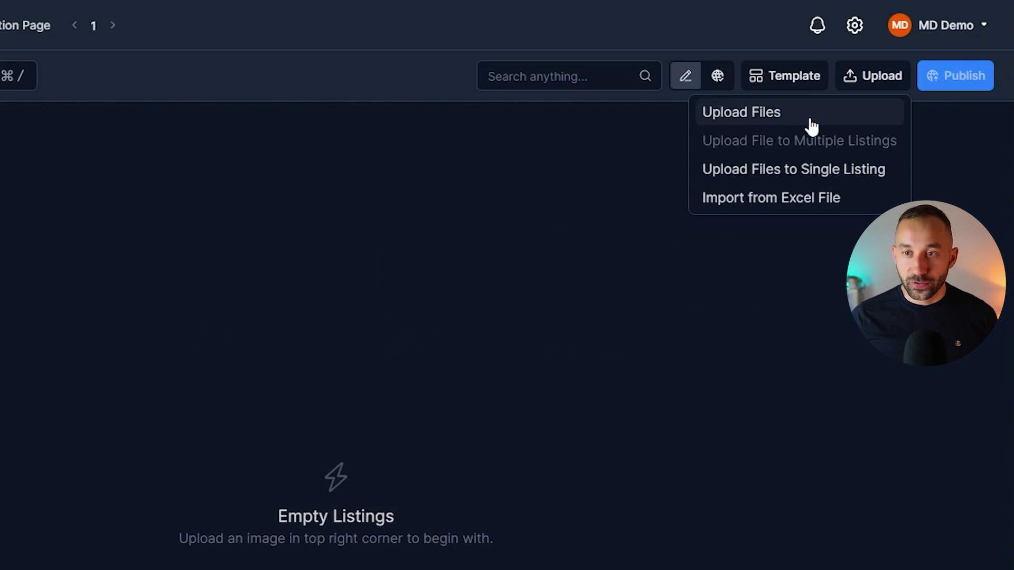
{"action": "left_click", "coordinate": [806, 115]}
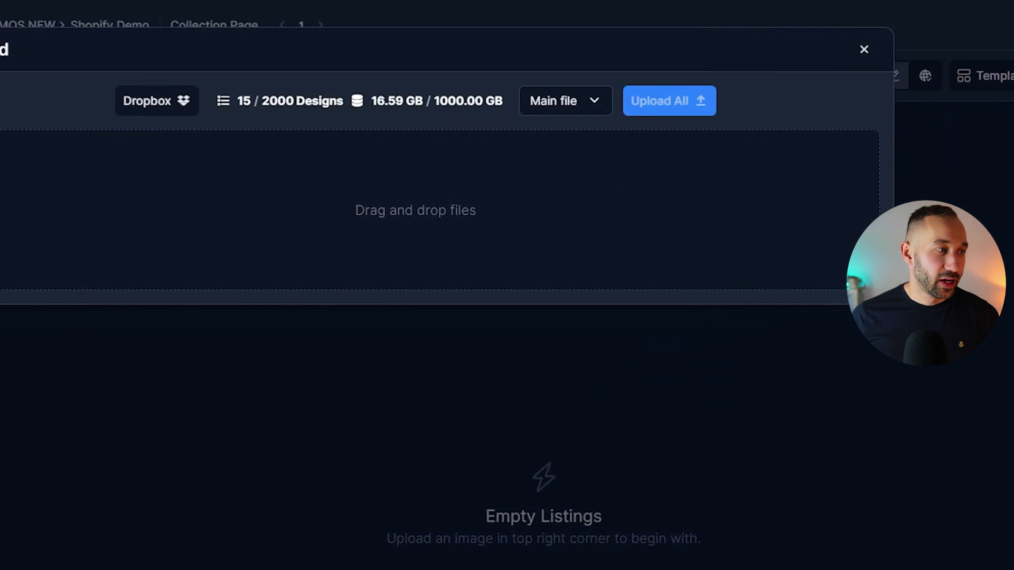
{"action": "left_click_drag", "start_coordinate": [507, 280], "coordinate": [227, 187]}
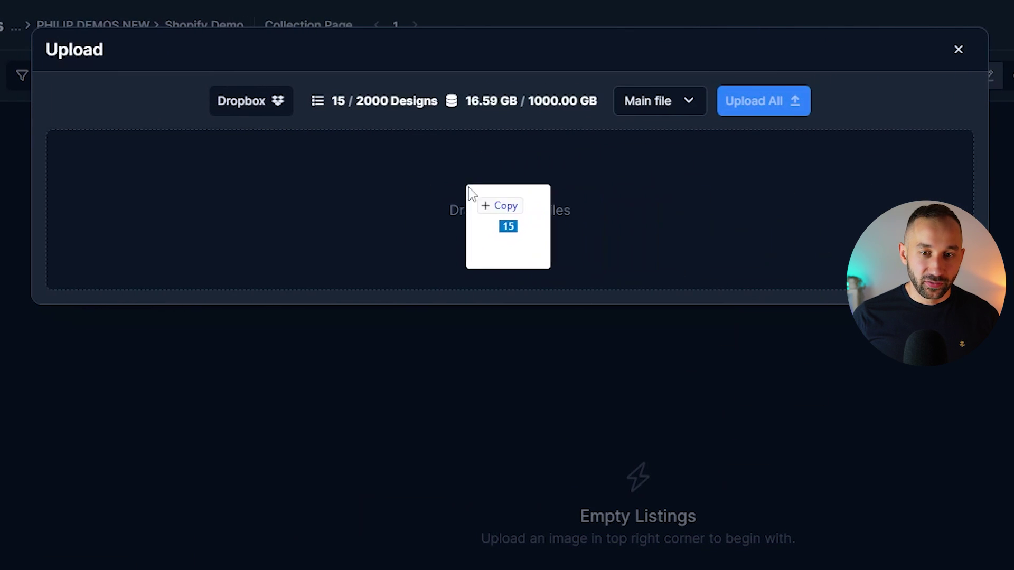
{"action": "left_click_drag", "start_coordinate": [469, 188], "coordinate": [611, 199]}
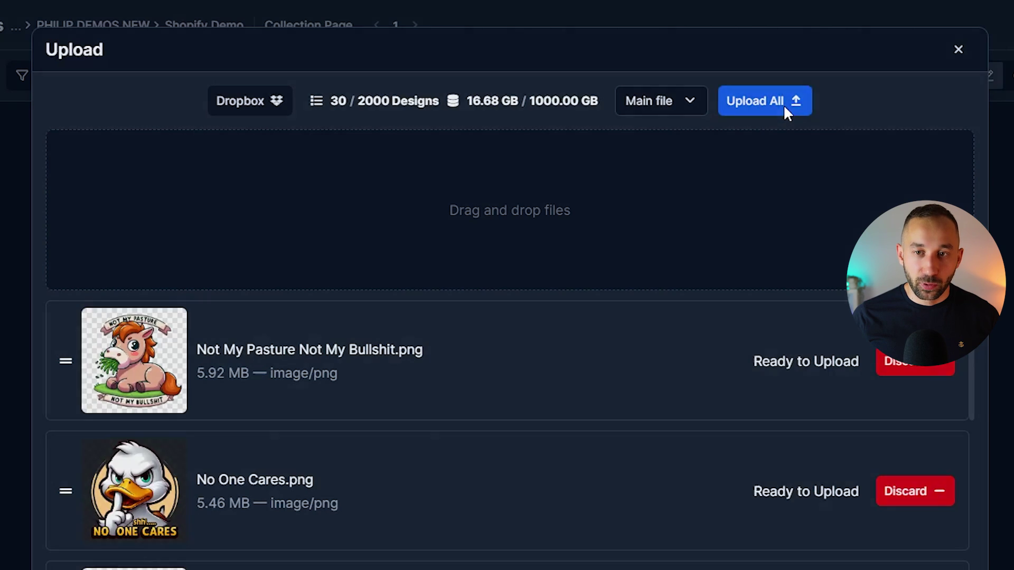
{"action": "left_click", "coordinate": [784, 105]}
{"action": "left_click", "coordinate": [664, 131]}
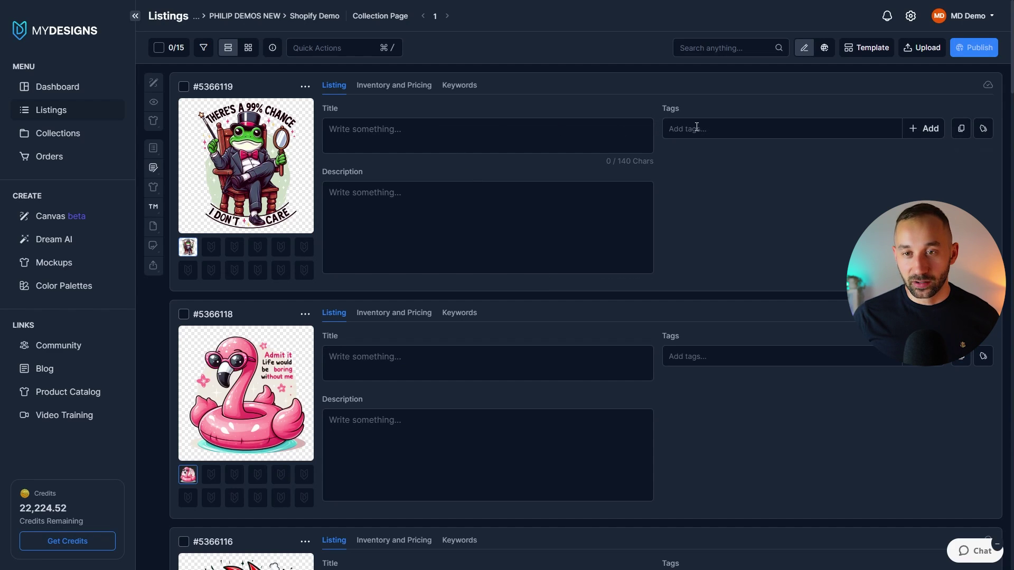
- Select all 15 listings and launch Vision AI from Quick Actions
{"action": "scroll", "coordinate": [443, 211], "scroll_direction": "down", "scroll_amount": 8}
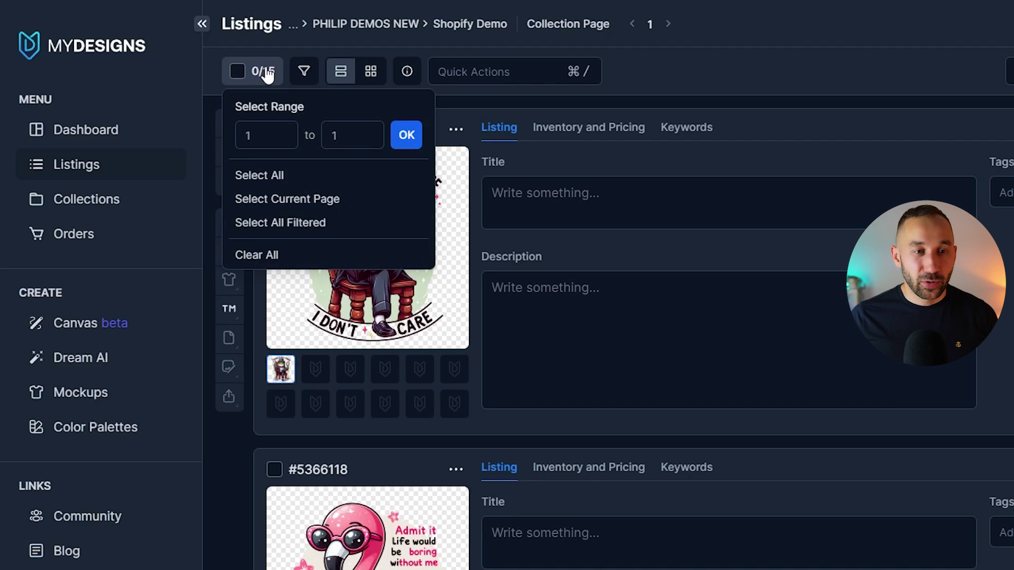
{"action": "left_click", "coordinate": [332, 177]}
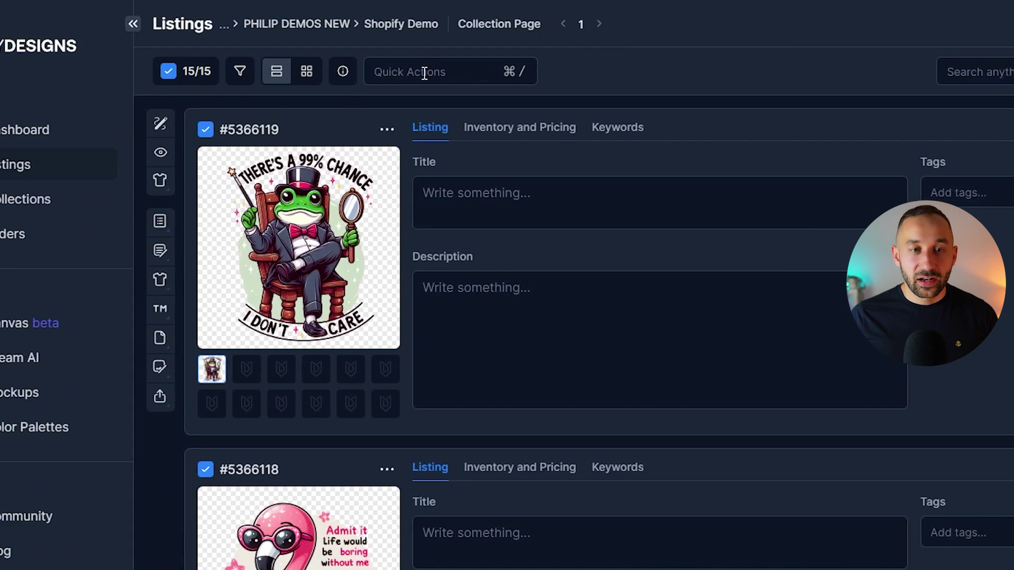
{"action": "left_click", "coordinate": [300, 73]}
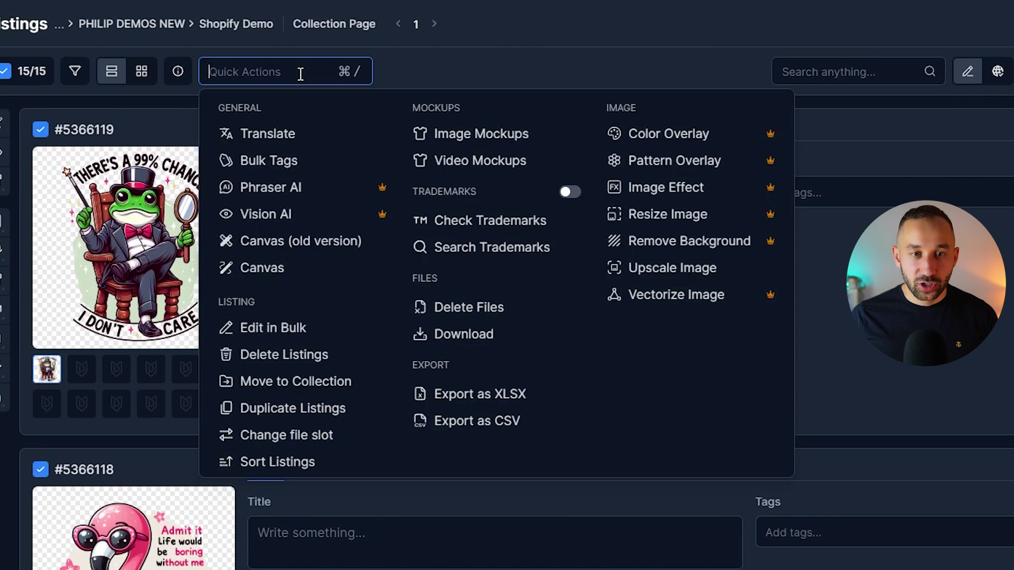
{"action": "left_click", "coordinate": [332, 221]}
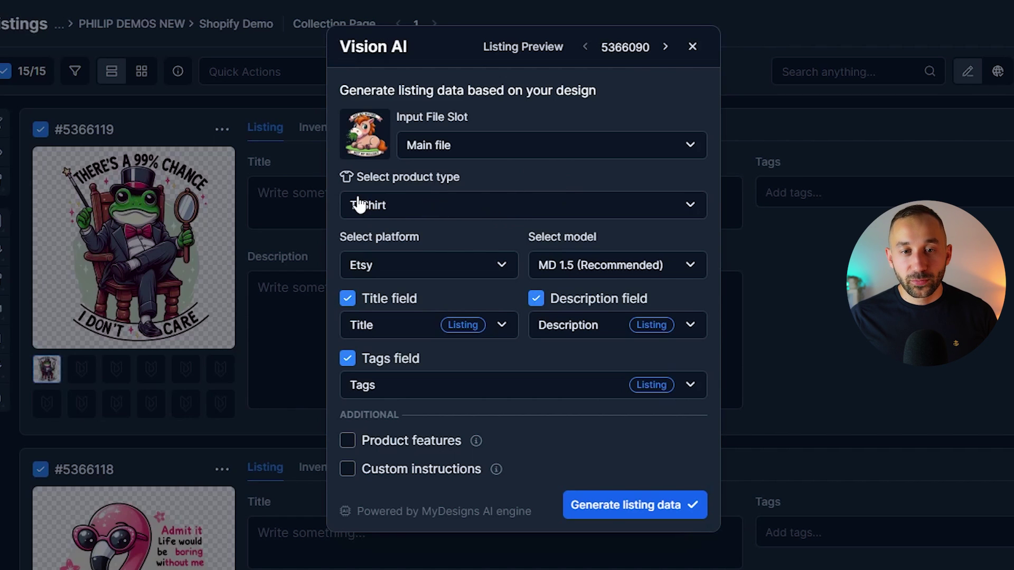
- Set the Vision AI product type to T-Shirt and the platform to Etsy
{"action": "left_click", "coordinate": [427, 212]}
{"action": "scroll", "coordinate": [458, 296], "scroll_direction": "down", "scroll_amount": 3}
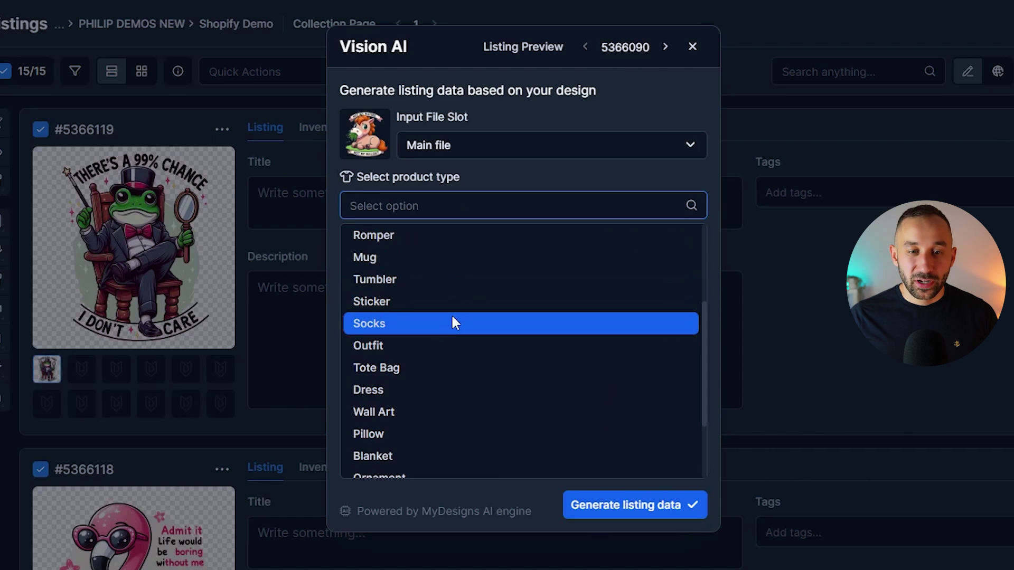
{"action": "scroll", "coordinate": [451, 314], "scroll_direction": "down", "scroll_amount": 2}
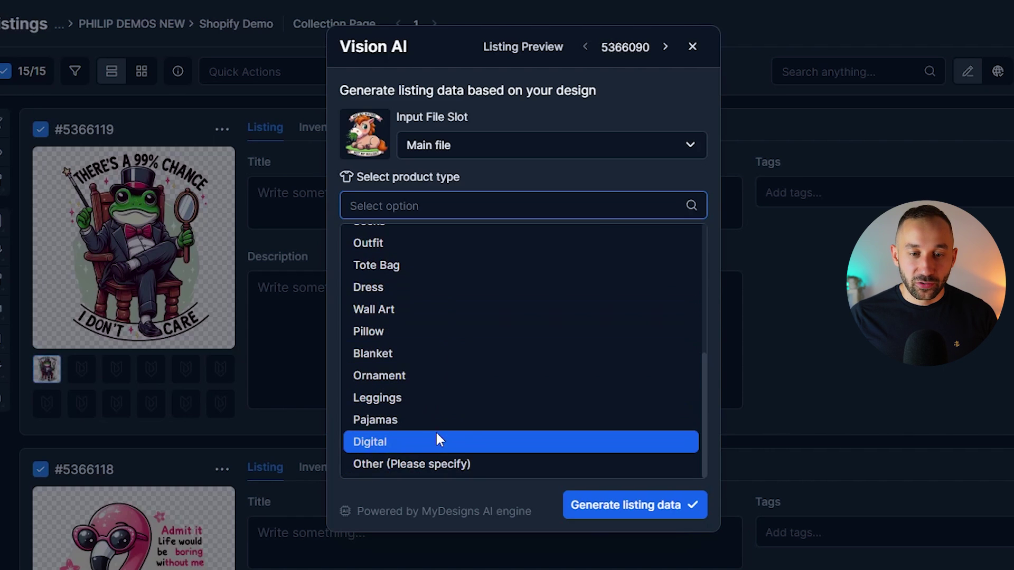
{"action": "scroll", "coordinate": [435, 430], "scroll_direction": "up", "scroll_amount": 5}
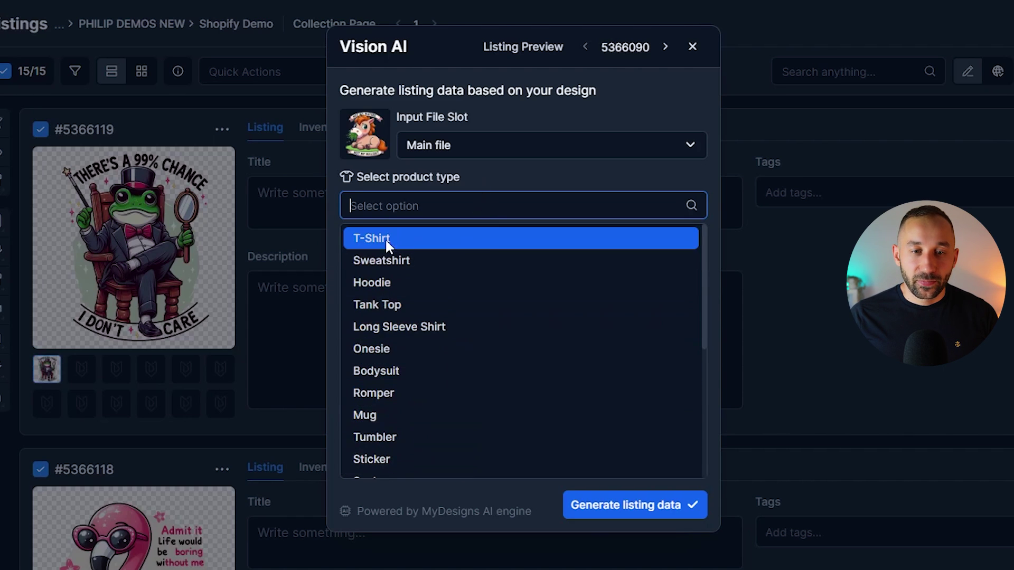
{"action": "left_click", "coordinate": [451, 239]}
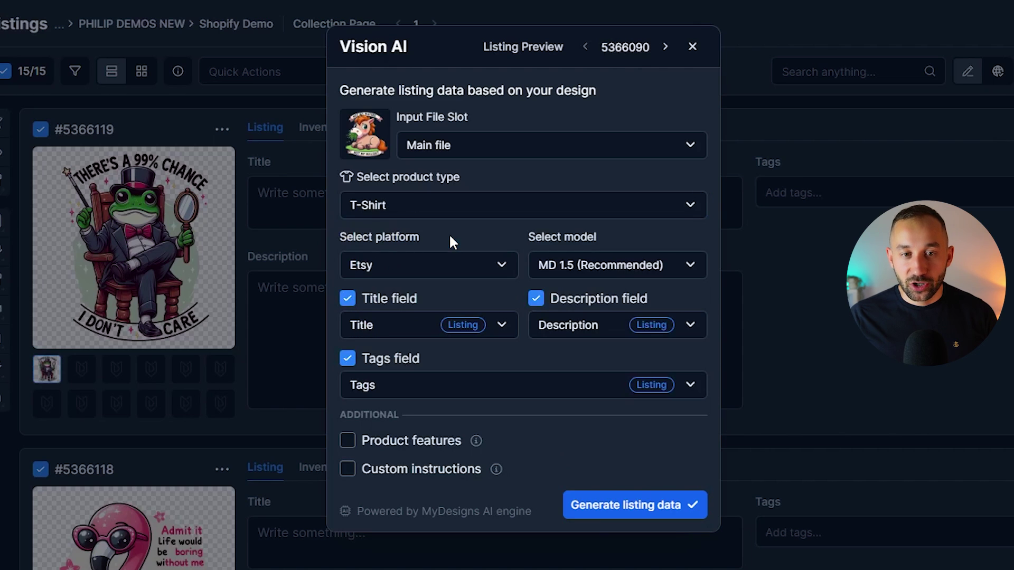
{"action": "left_click", "coordinate": [441, 274]}
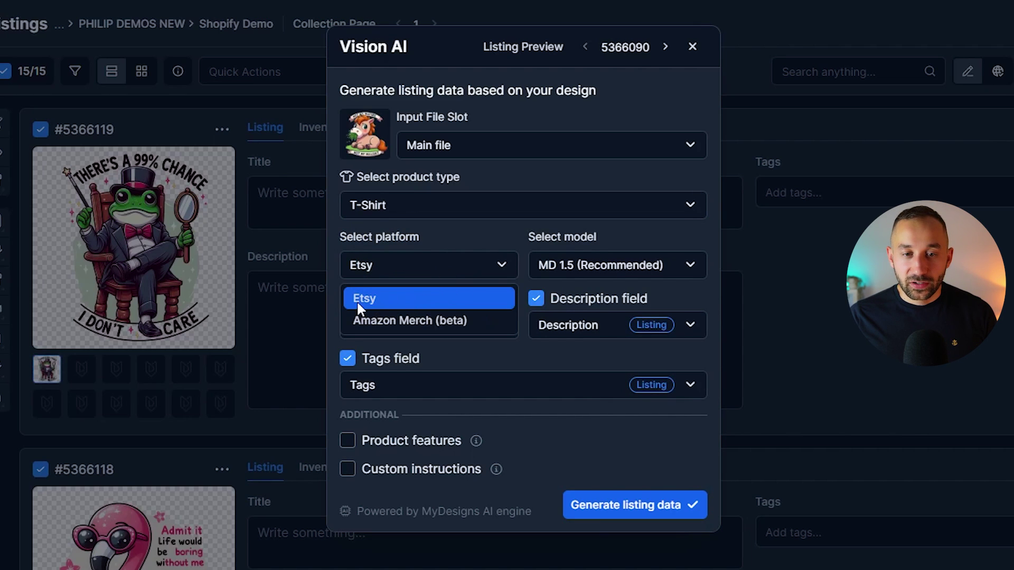
{"action": "left_click", "coordinate": [485, 263]}
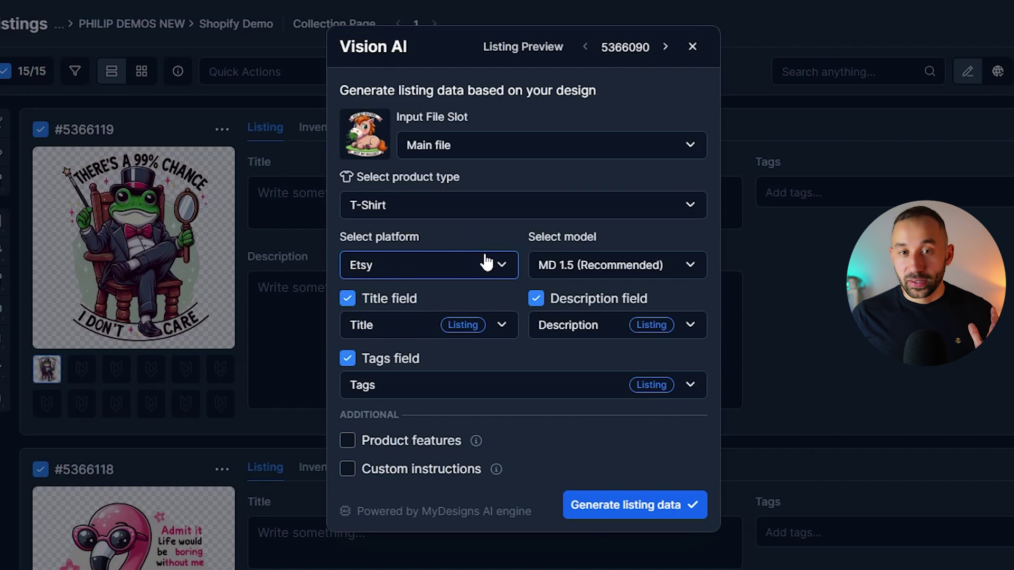
{"action": "left_click", "coordinate": [489, 280]}
{"action": "left_click", "coordinate": [428, 303]}
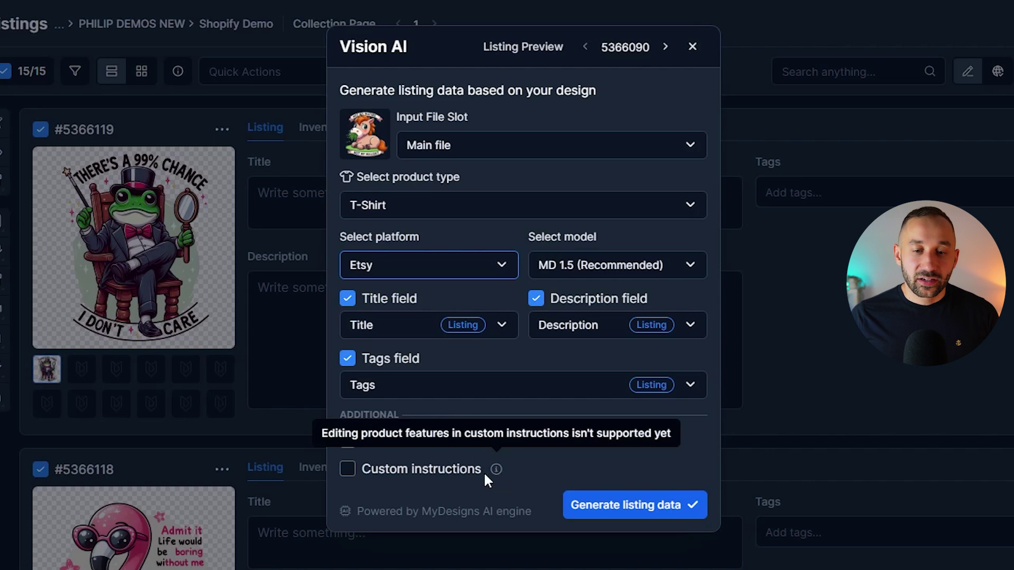
- Leave custom instructions off and include Gildan 5000 product features
{"action": "left_click", "coordinate": [368, 472]}
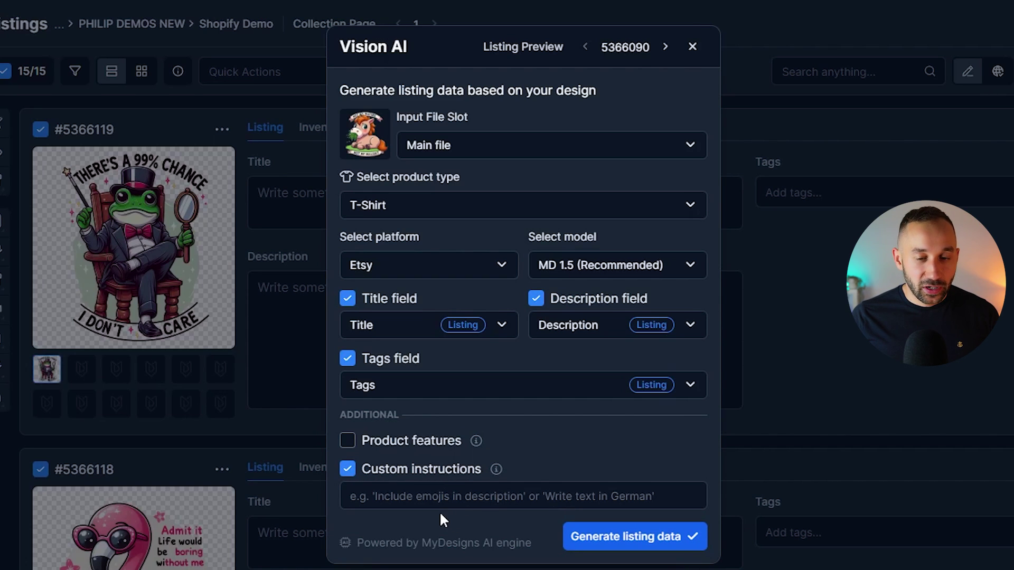
{"action": "left_click", "coordinate": [368, 469]}
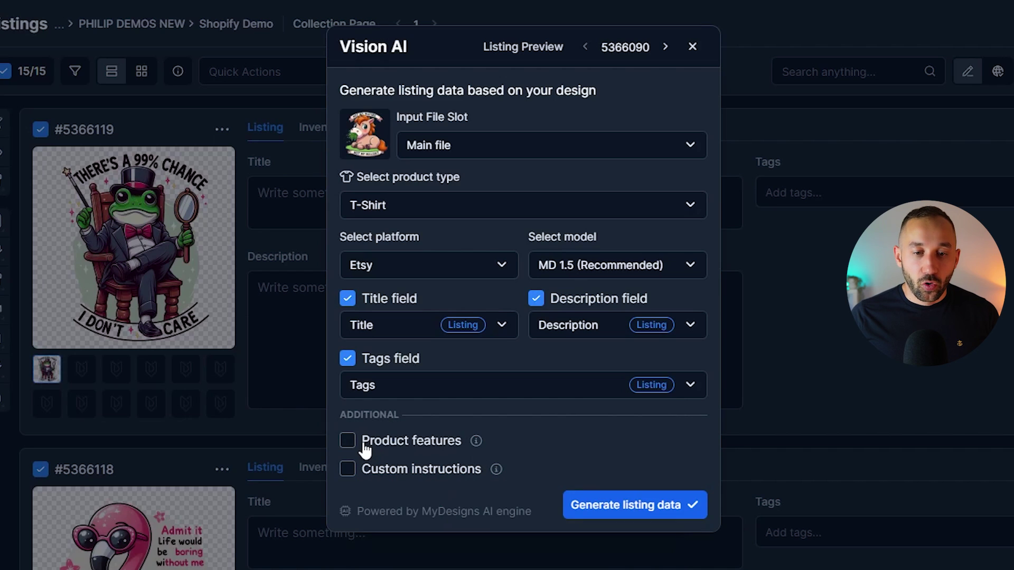
{"action": "left_click", "coordinate": [365, 446]}
{"action": "left_click", "coordinate": [538, 470]}
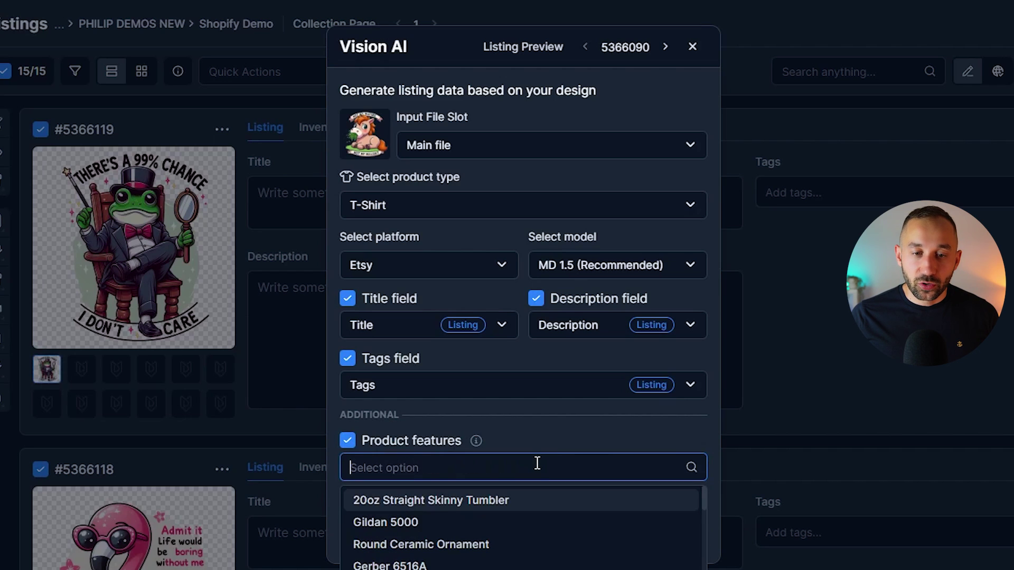
{"action": "left_click", "coordinate": [428, 521]}
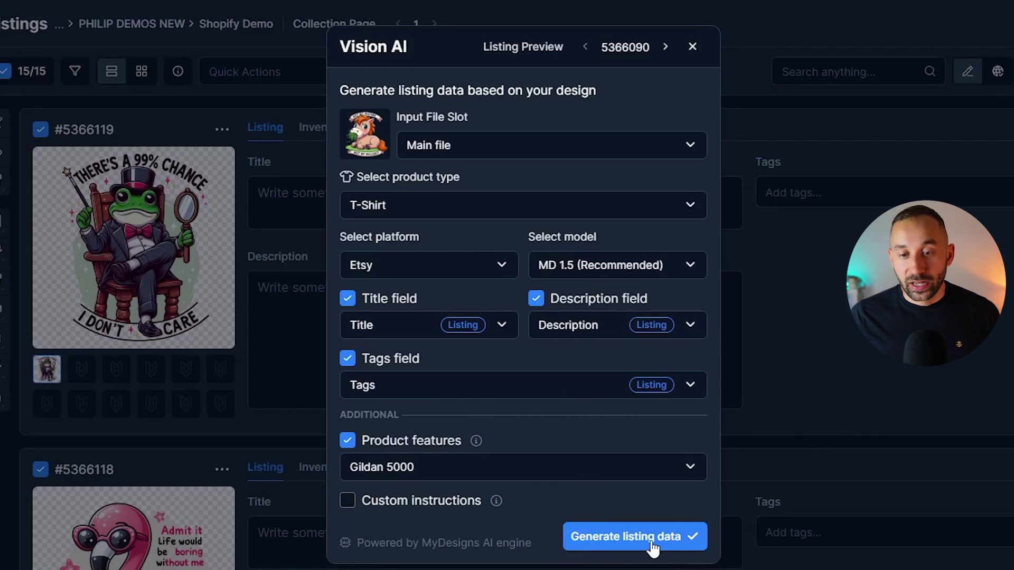
- Run Vision AI on all 15 listings to generate titles, descriptions and tags
{"action": "left_click", "coordinate": [670, 538]}
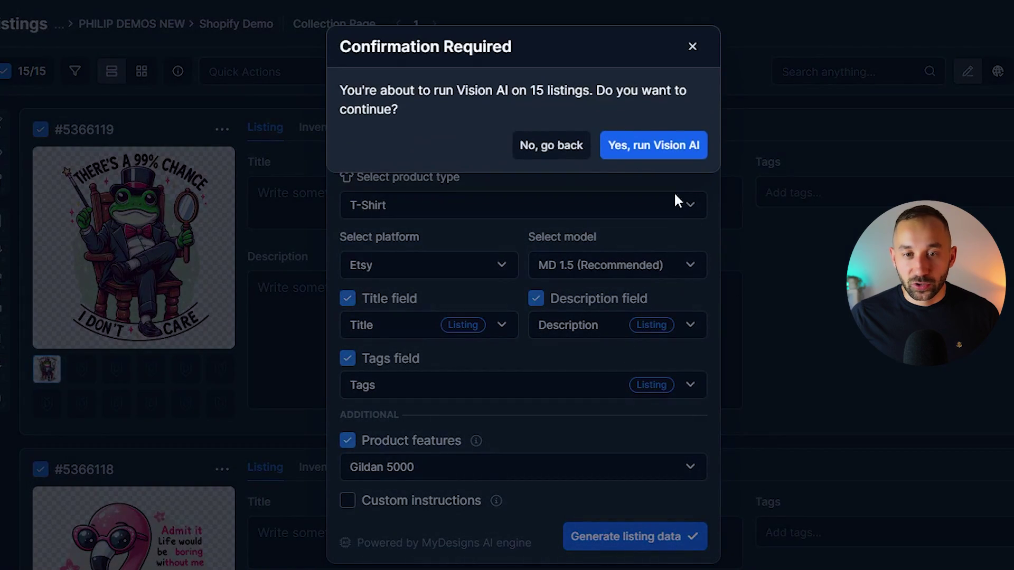
{"action": "left_click", "coordinate": [656, 148]}
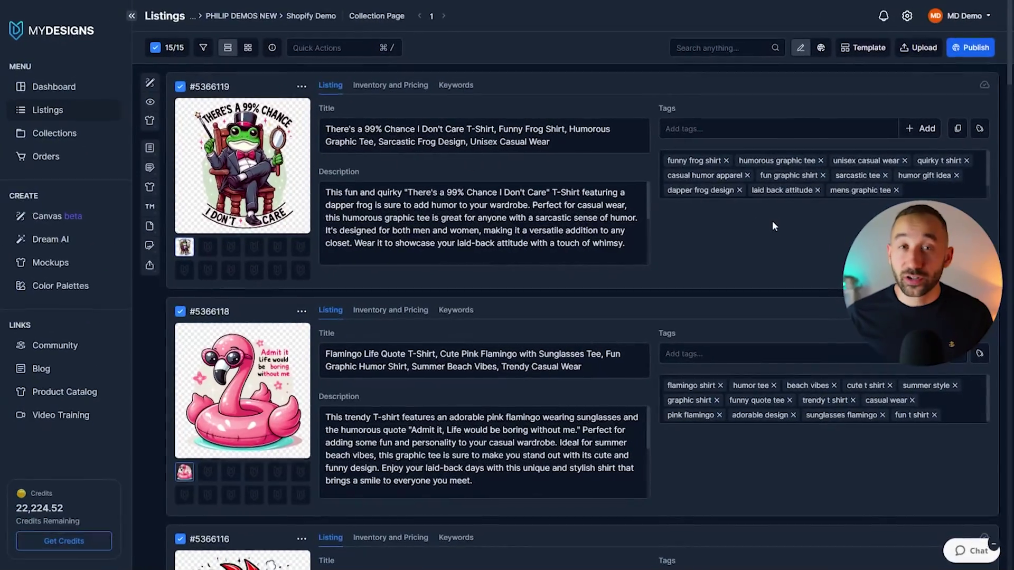
{"action": "scroll", "coordinate": [775, 221], "scroll_direction": "down", "scroll_amount": 10}
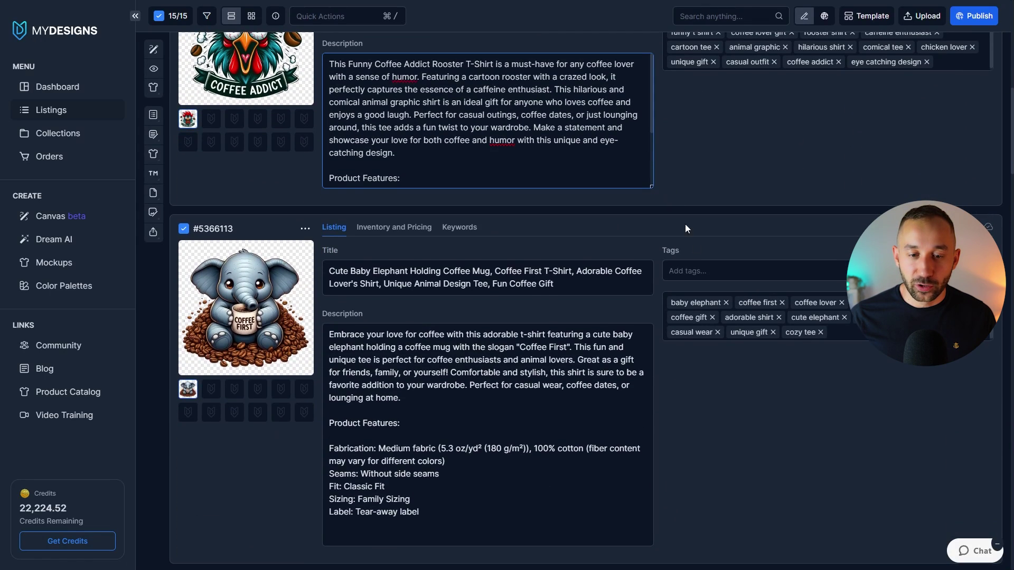
{"action": "scroll", "coordinate": [692, 243], "scroll_direction": "down", "scroll_amount": 3}
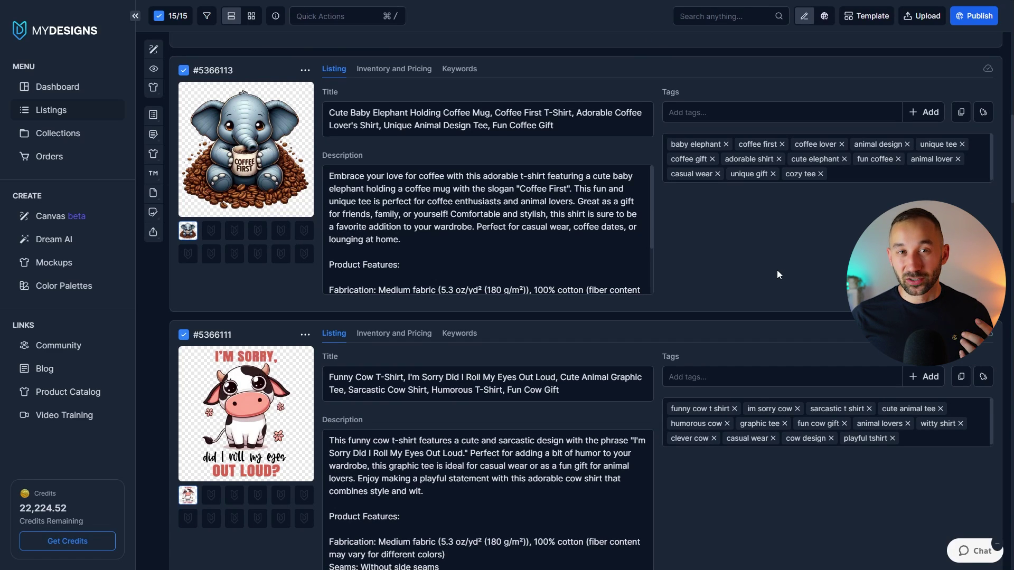
{"action": "scroll", "coordinate": [755, 270], "scroll_direction": "down", "scroll_amount": 4}
{"action": "scroll", "coordinate": [753, 268], "scroll_direction": "down", "scroll_amount": 6}
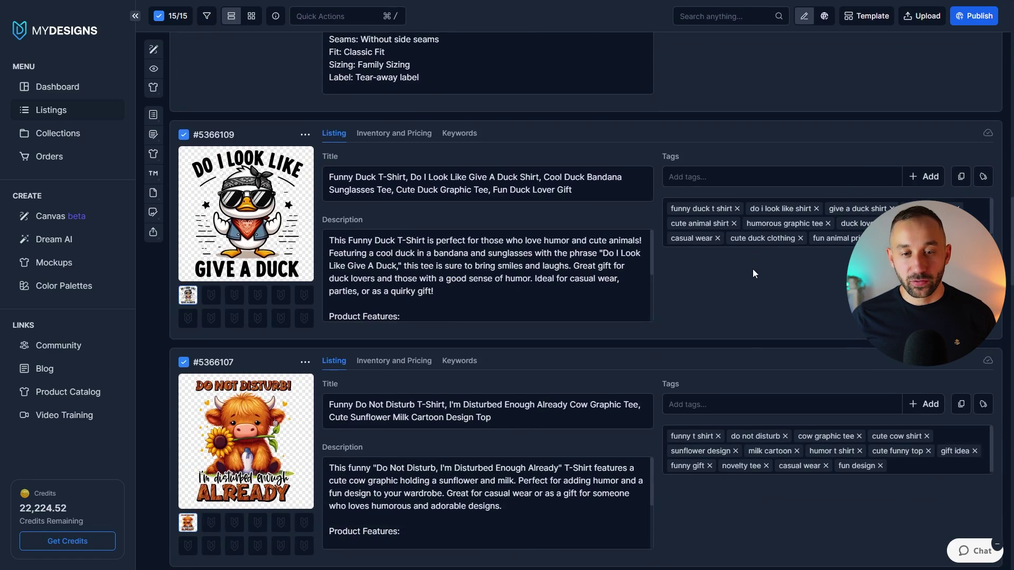
{"action": "scroll", "coordinate": [753, 272], "scroll_direction": "up", "scroll_amount": 7}
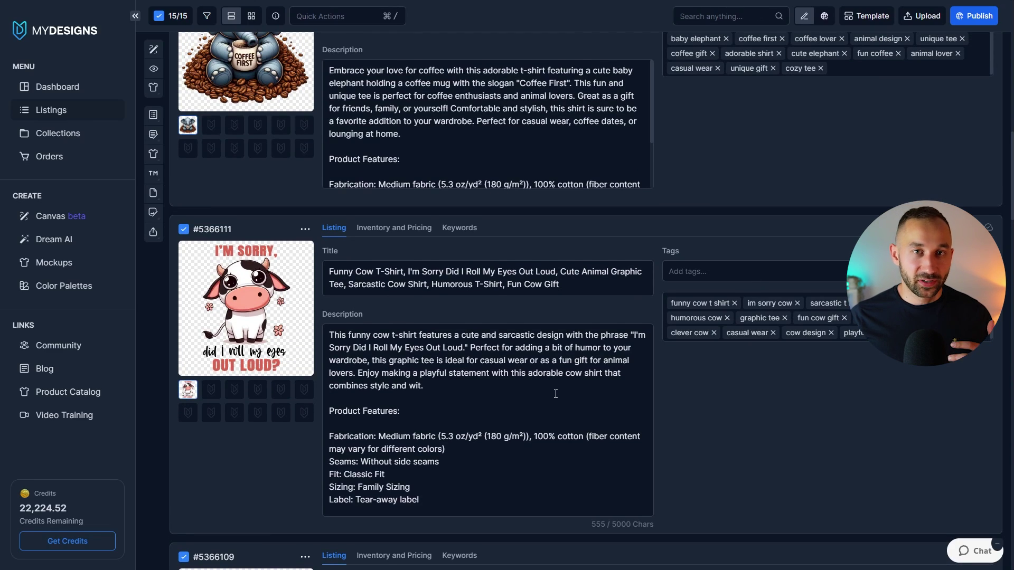
- Review the results, enlarging the frog listing's description to show the Gildan 5000 features
{"action": "scroll", "coordinate": [642, 308], "scroll_direction": "up", "scroll_amount": 2}
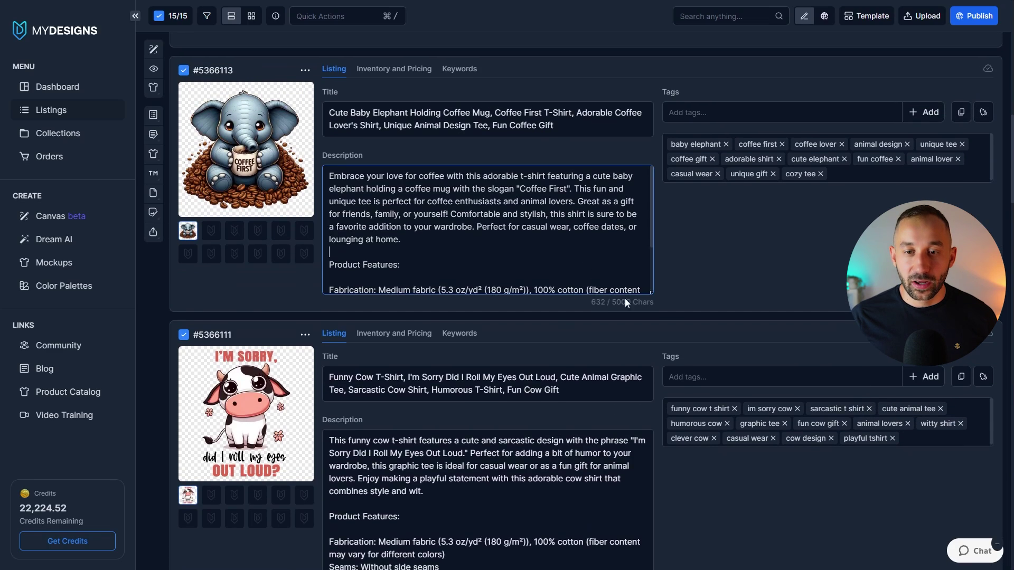
{"action": "scroll", "coordinate": [651, 290], "scroll_direction": "down", "scroll_amount": 2}
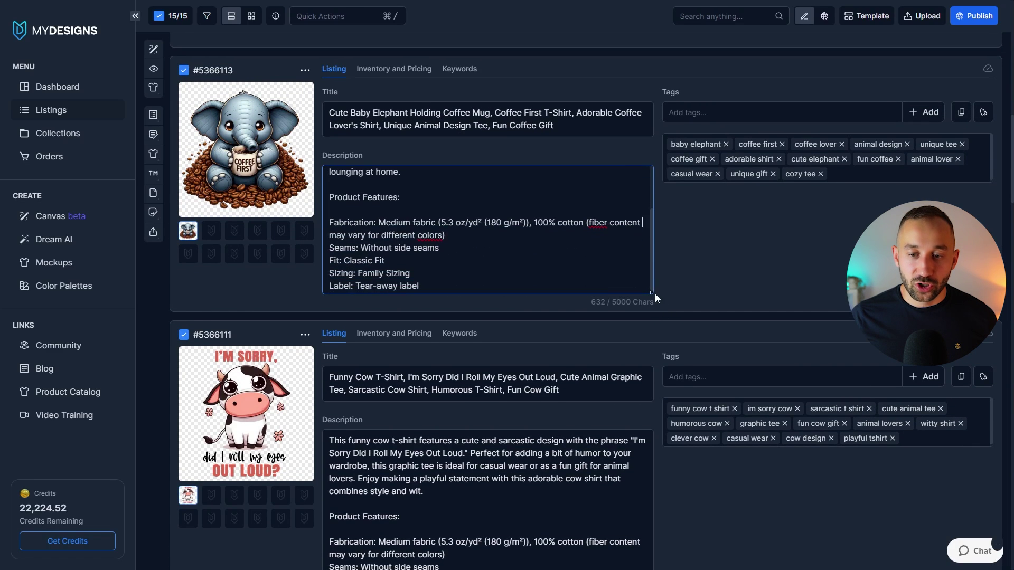
{"action": "left_click_drag", "start_coordinate": [654, 297], "coordinate": [654, 359]}
{"action": "scroll", "coordinate": [587, 435], "scroll_direction": "up", "scroll_amount": 4}
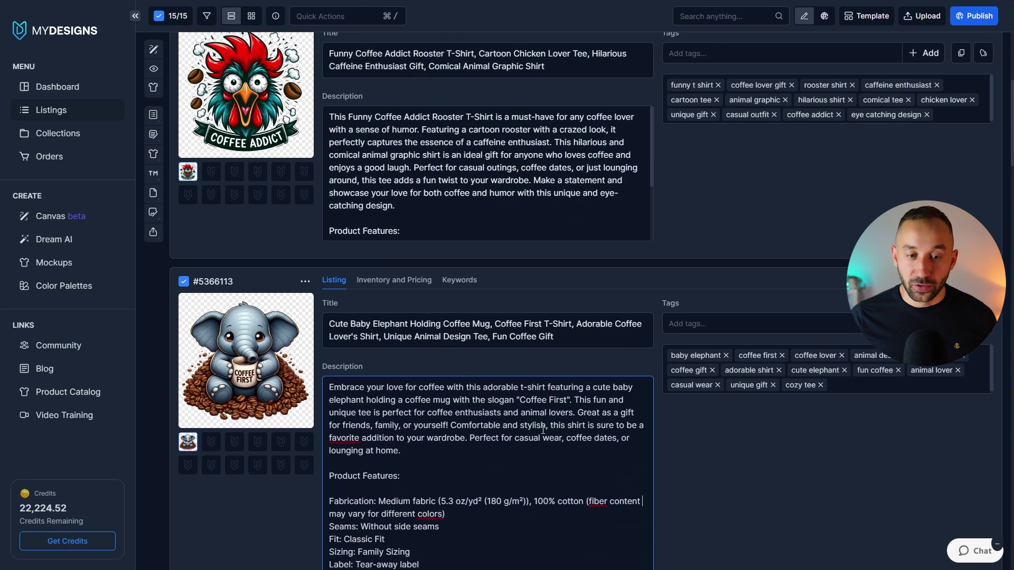
{"action": "left_click", "coordinate": [511, 342]}
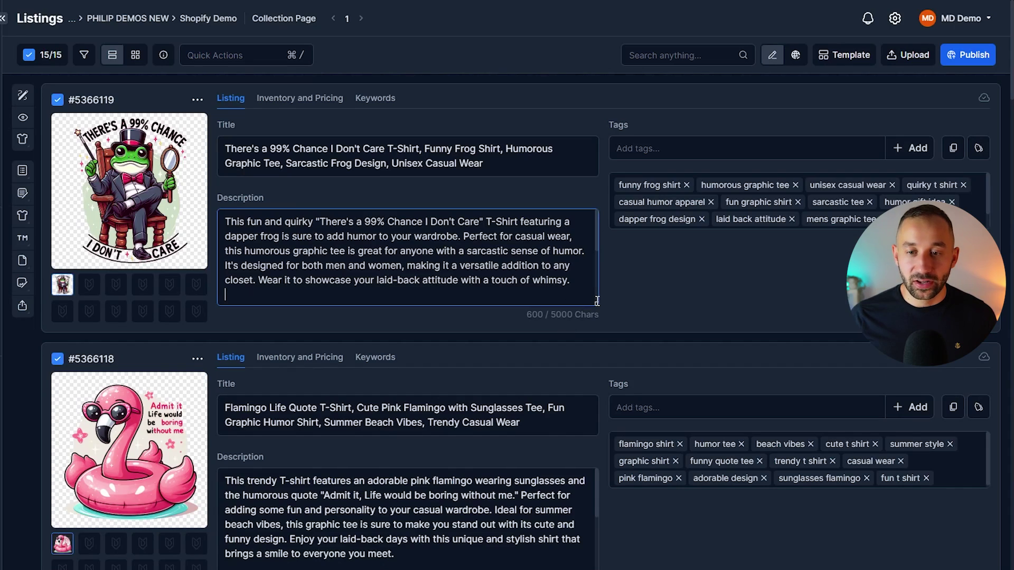
{"action": "left_click_drag", "start_coordinate": [597, 304], "coordinate": [626, 423]}
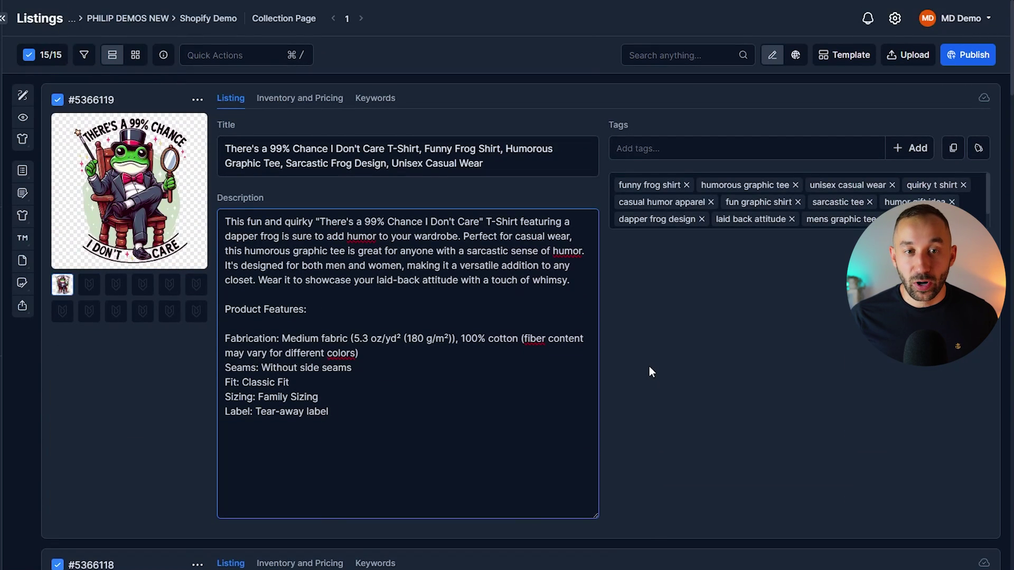
- Open Bulk Edit for the selected listings with Description as the field and test text 'wrafwaffaw'
{"action": "left_click", "coordinate": [200, 61]}
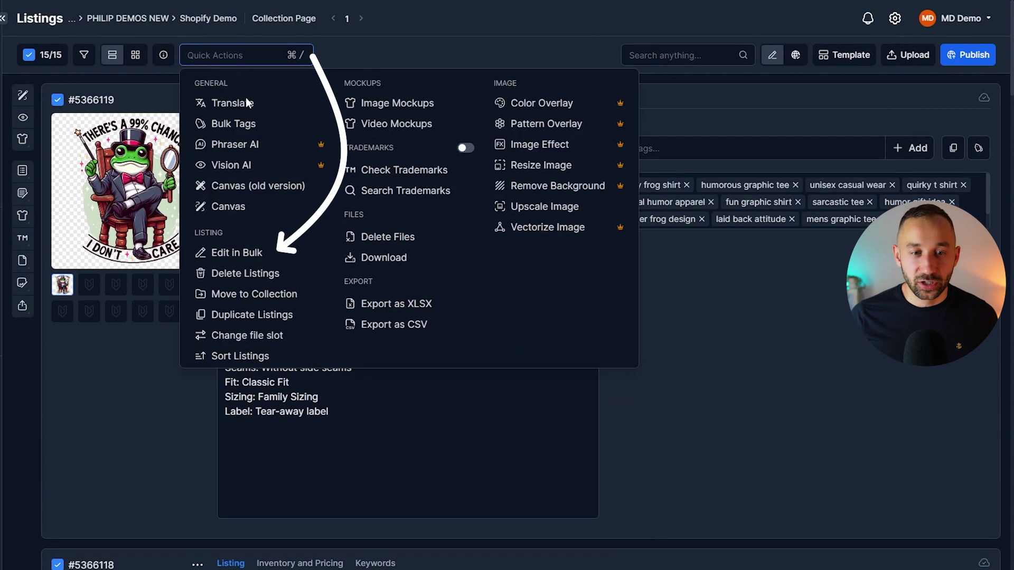
{"action": "left_click", "coordinate": [269, 253]}
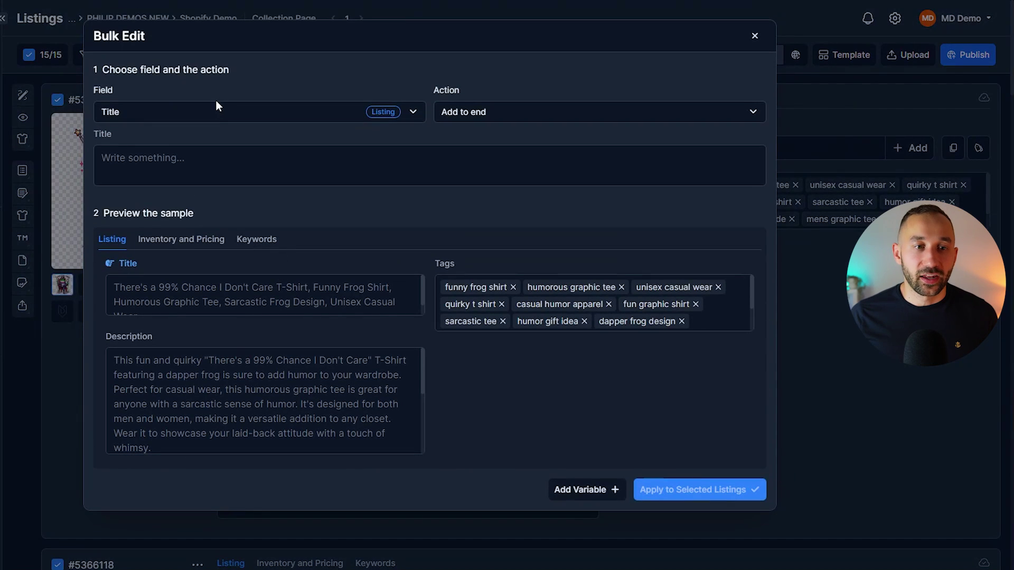
{"action": "left_click", "coordinate": [163, 116]}
{"action": "left_click", "coordinate": [158, 154]}
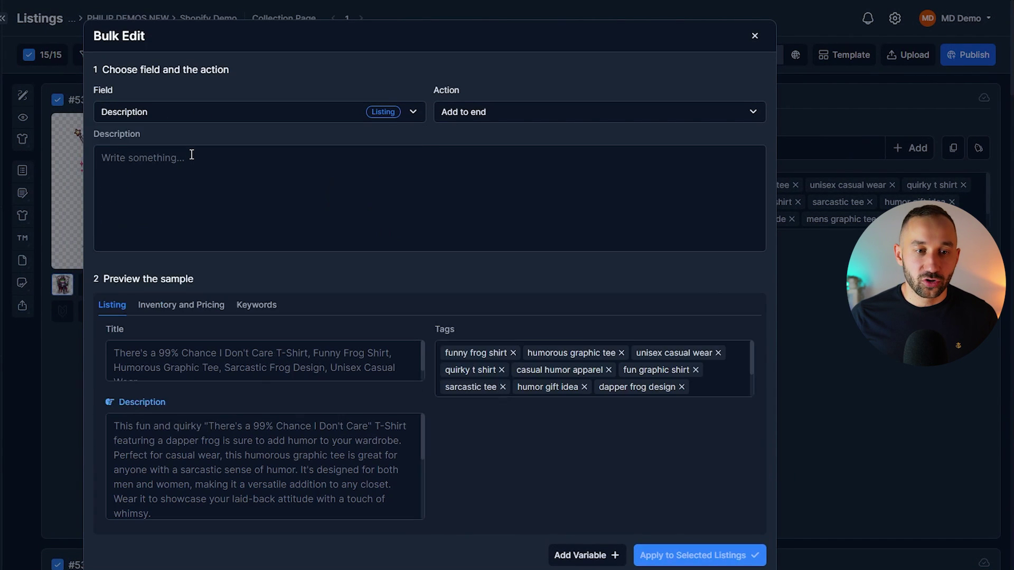
{"action": "left_click", "coordinate": [200, 165]}
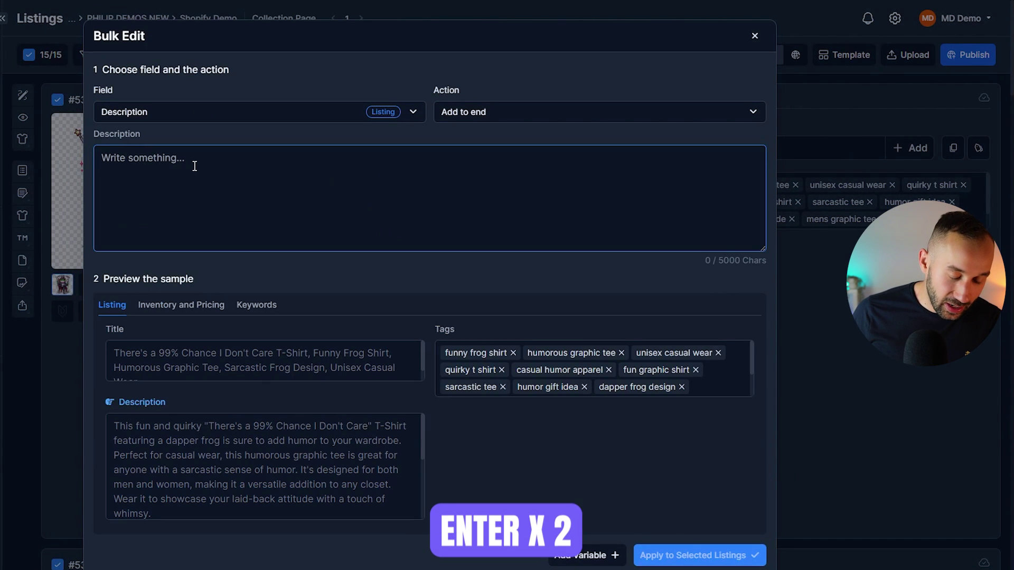
{"action": "key", "text": "Return"}
{"action": "key", "text": "Return"}
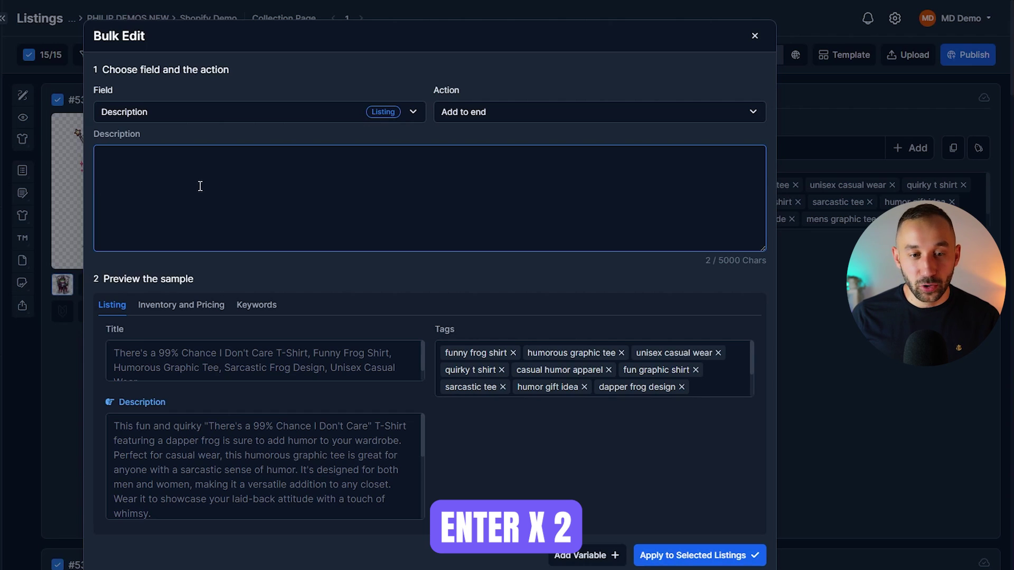
{"action": "type", "text": "wrafwaffawa"}
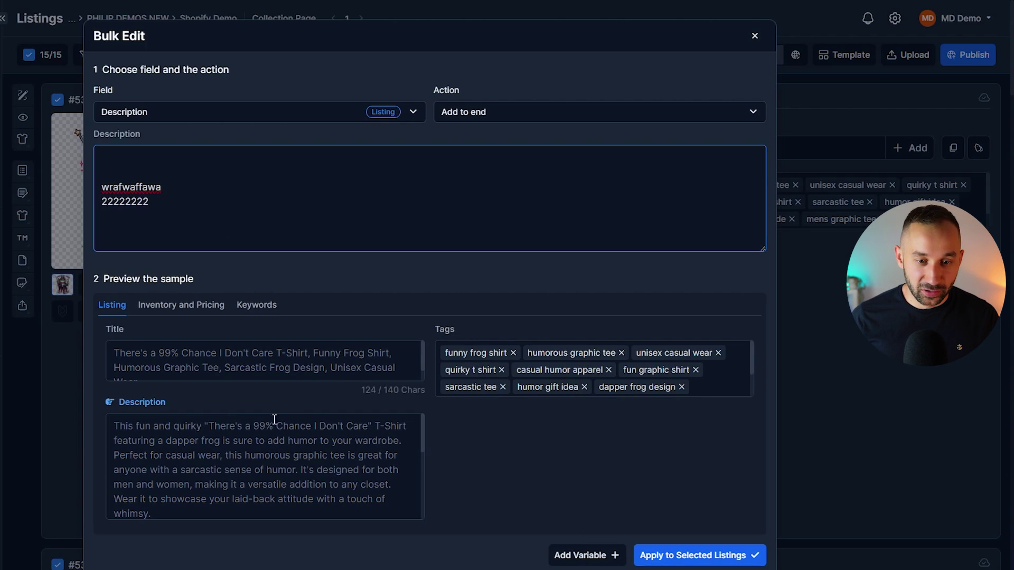
- Keep the Add to end action and switch the bulk edit field to Title
{"action": "scroll", "coordinate": [232, 459], "scroll_direction": "down", "scroll_amount": 3}
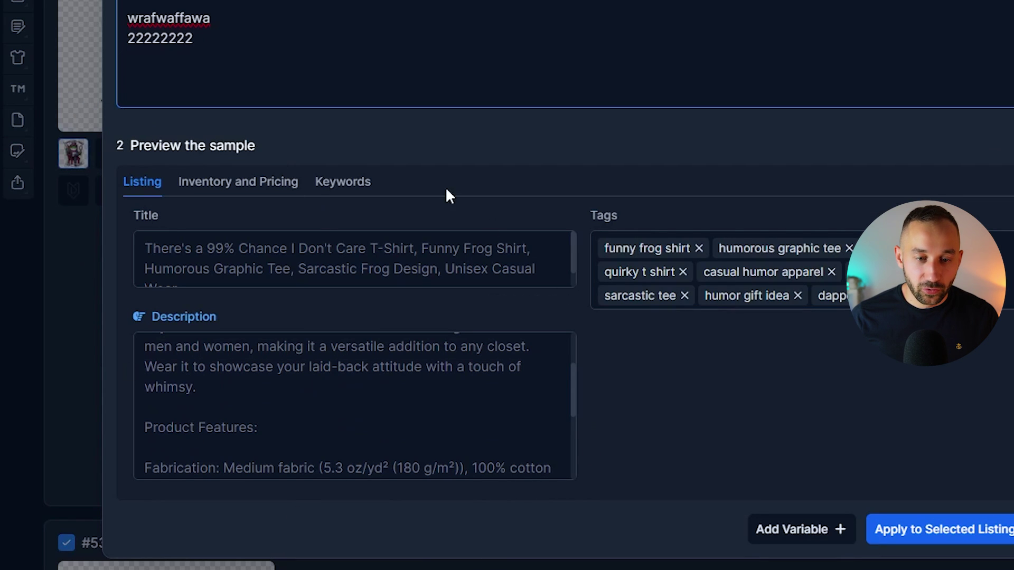
{"action": "scroll", "coordinate": [375, 403], "scroll_direction": "down", "scroll_amount": 5}
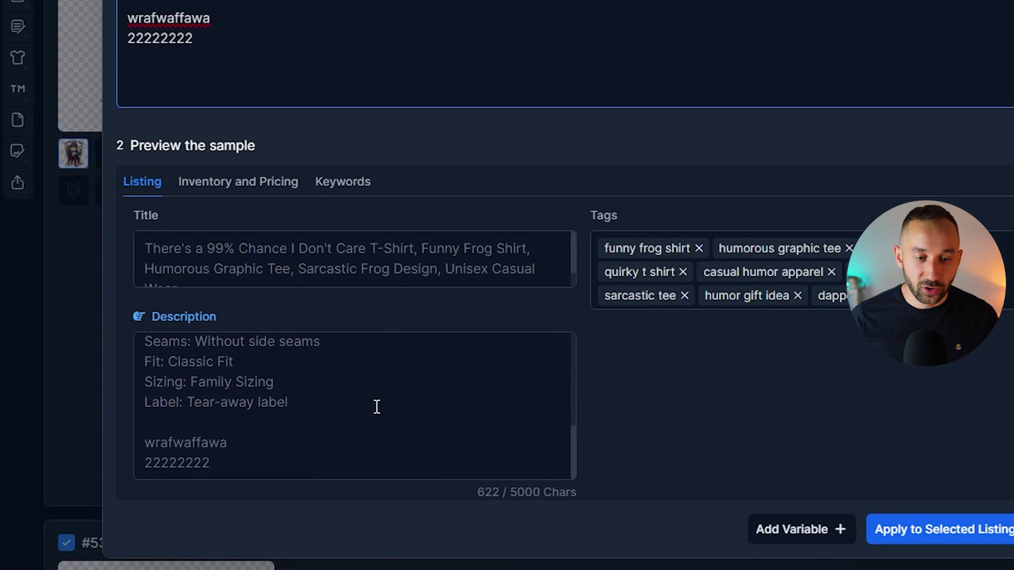
{"action": "scroll", "coordinate": [281, 382], "scroll_direction": "up", "scroll_amount": 3}
{"action": "scroll", "coordinate": [280, 385], "scroll_direction": "down", "scroll_amount": 3}
{"action": "scroll", "coordinate": [151, 376], "scroll_direction": "up", "scroll_amount": 2}
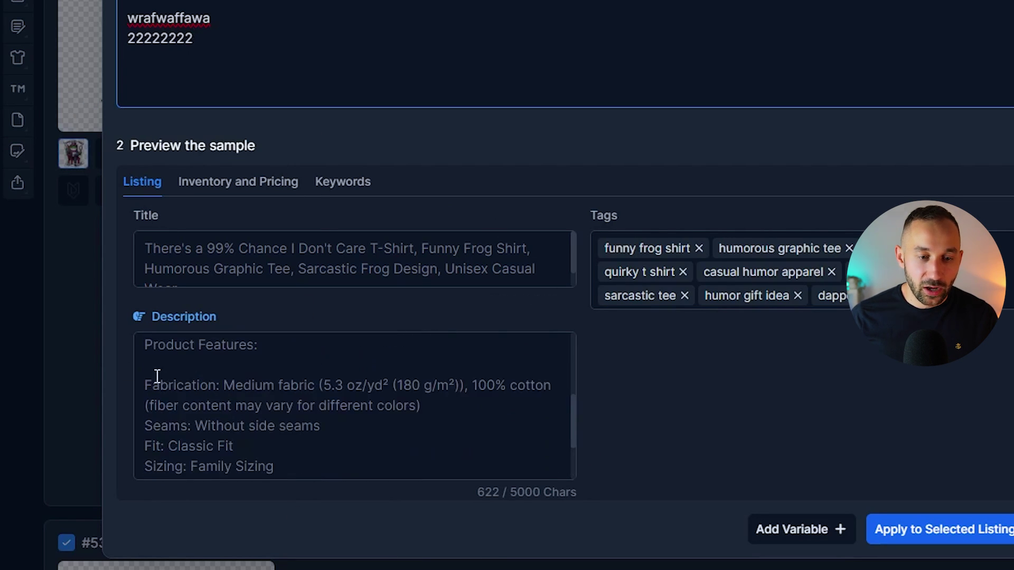
{"action": "scroll", "coordinate": [314, 410], "scroll_direction": "down", "scroll_amount": 3}
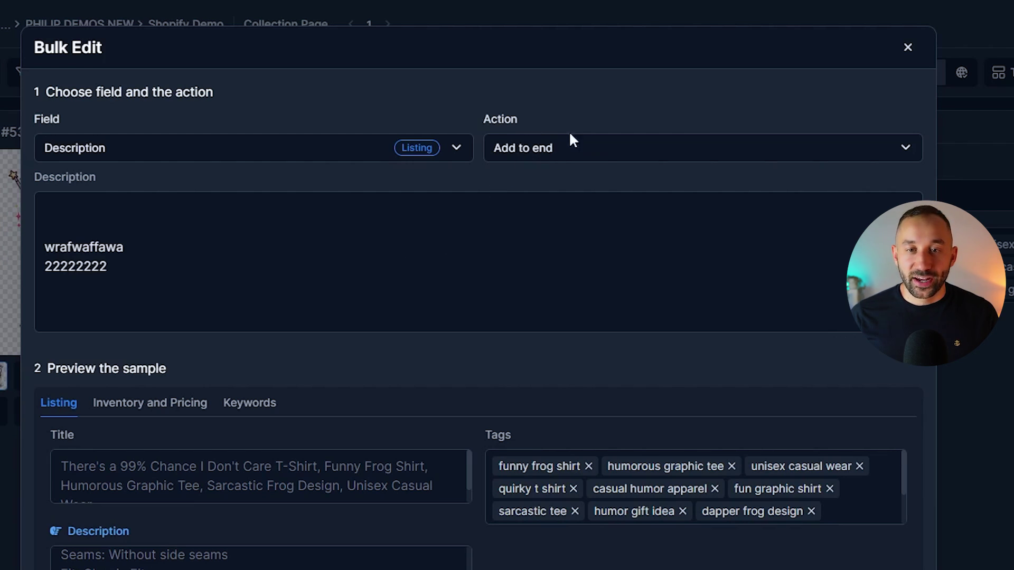
{"action": "left_click", "coordinate": [536, 150]}
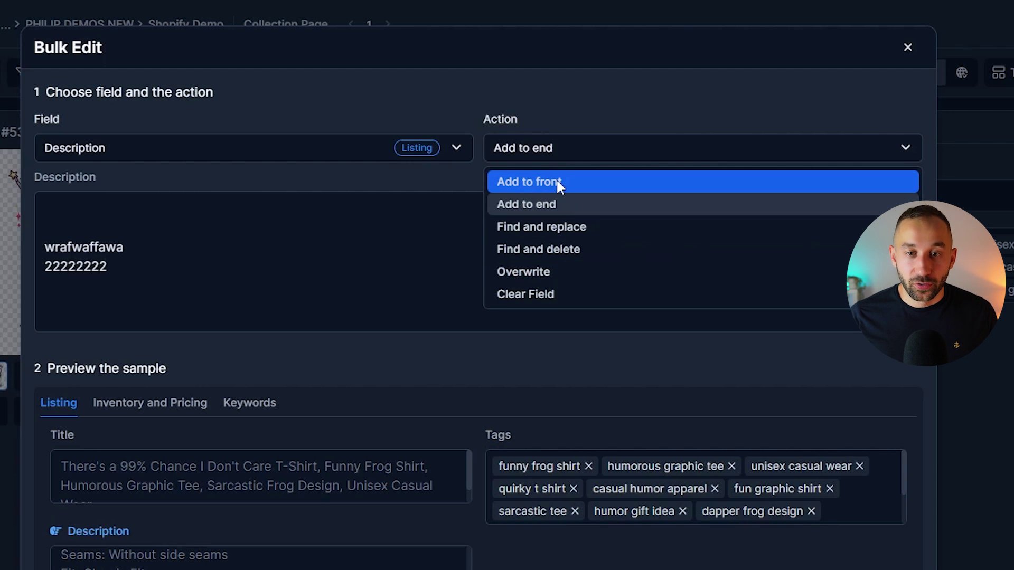
{"action": "left_click", "coordinate": [272, 163]}
{"action": "left_click", "coordinate": [263, 152]}
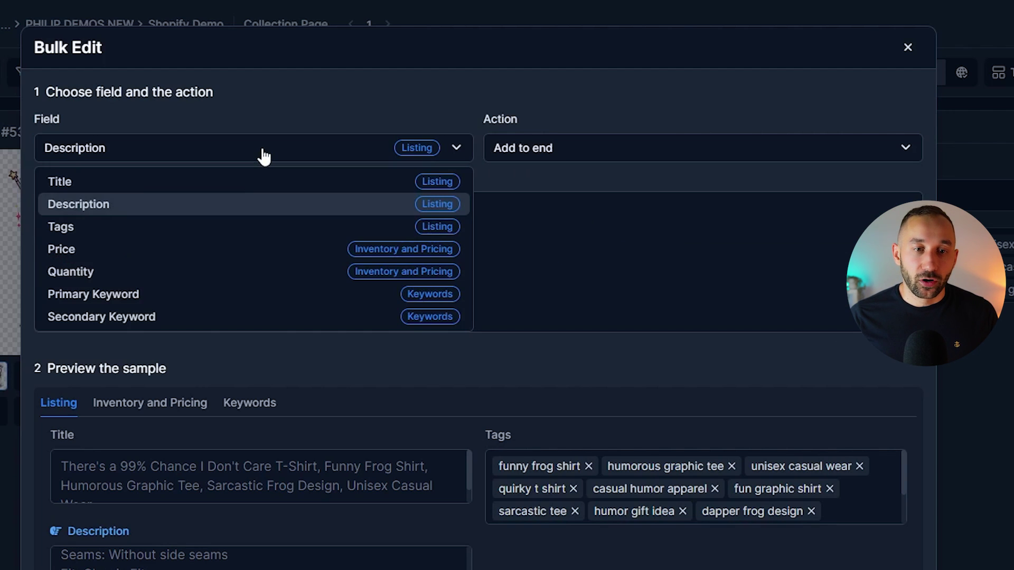
{"action": "left_click", "coordinate": [252, 182]}
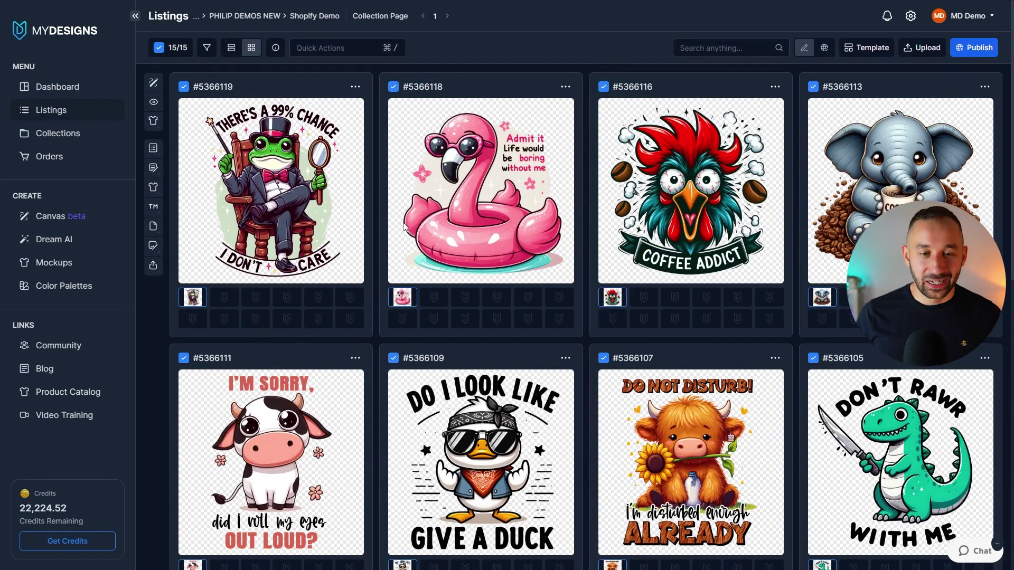
{"action": "scroll", "coordinate": [668, 417], "scroll_direction": "down", "scroll_amount": 6}
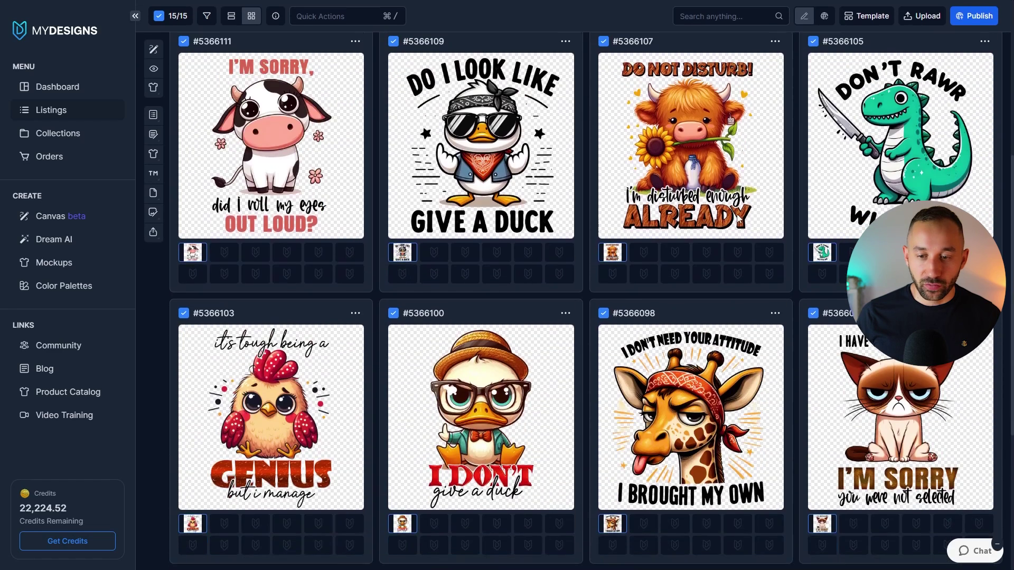
{"action": "scroll", "coordinate": [716, 298], "scroll_direction": "up", "scroll_amount": 6}
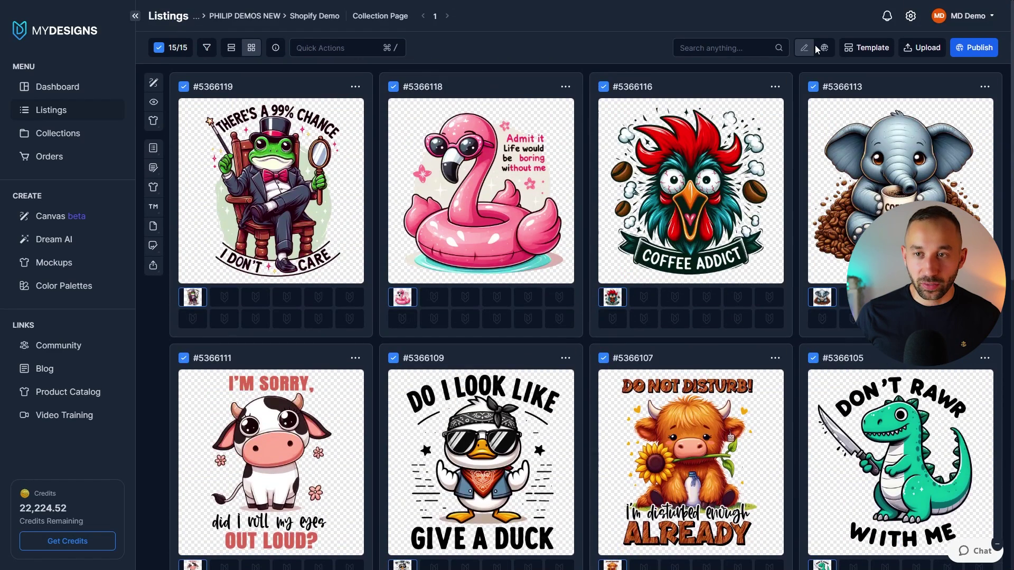
{"action": "left_click", "coordinate": [252, 48]}
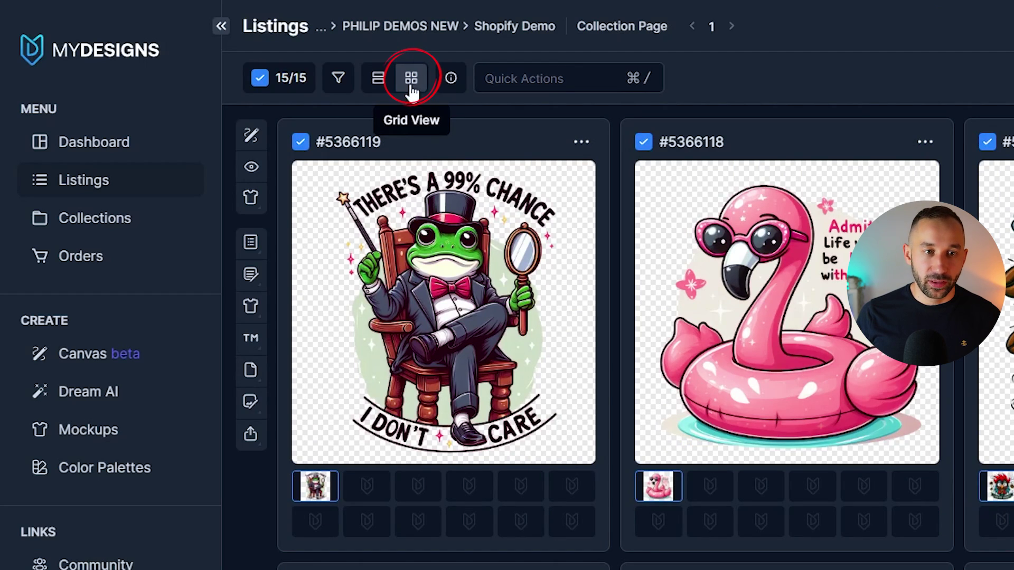
{"action": "scroll", "coordinate": [344, 423], "scroll_direction": "down", "scroll_amount": 1}
{"action": "scroll", "coordinate": [345, 423], "scroll_direction": "down", "scroll_amount": 1}
{"action": "mouse_move", "coordinate": [654, 407]}
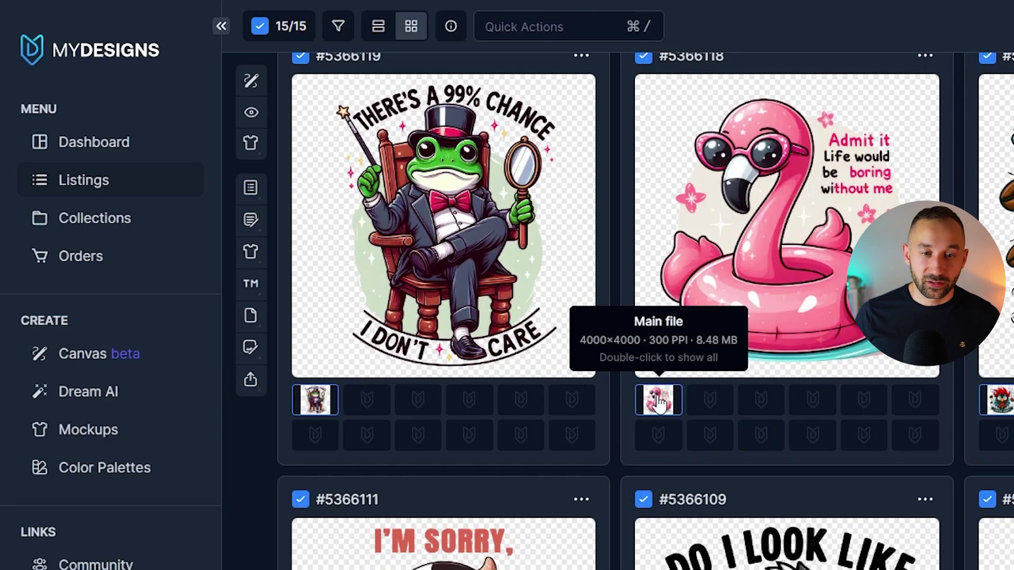
{"action": "mouse_move", "coordinate": [317, 411]}
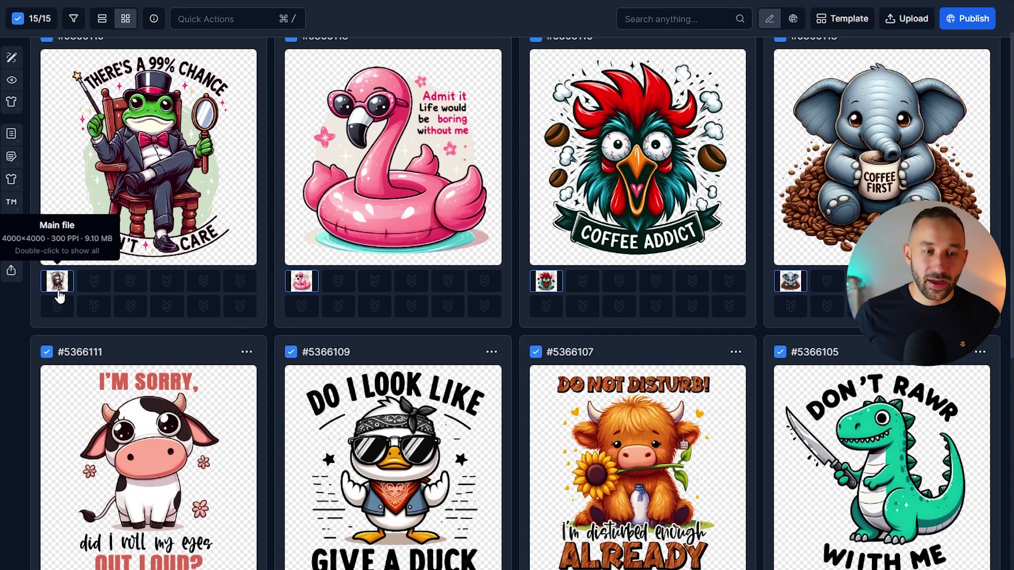
{"action": "scroll", "coordinate": [59, 297], "scroll_direction": "down", "scroll_amount": 10}
{"action": "scroll", "coordinate": [56, 317], "scroll_direction": "up", "scroll_amount": 2}
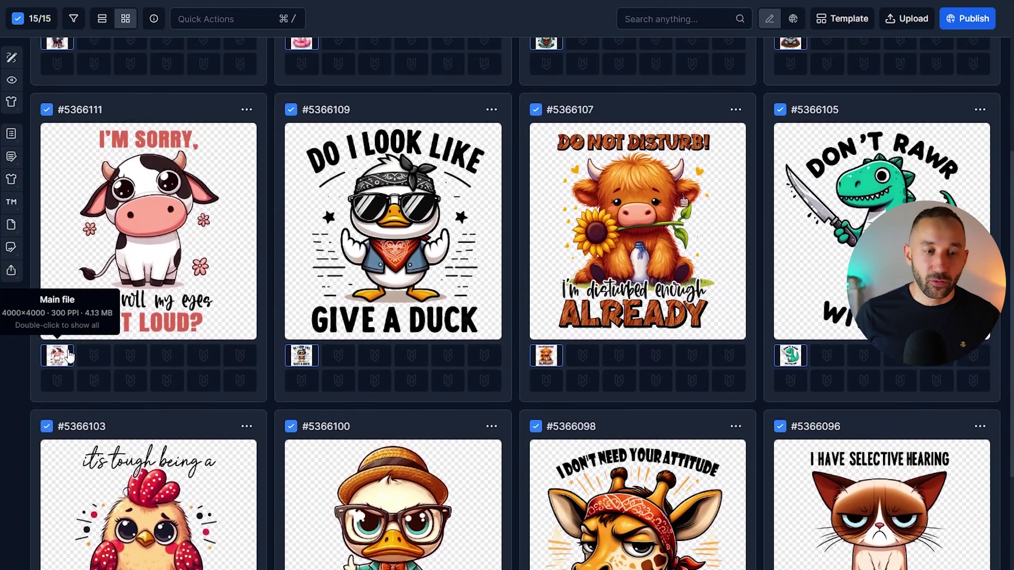
{"action": "mouse_move", "coordinate": [301, 358]}
{"action": "scroll", "coordinate": [301, 359], "scroll_direction": "up", "scroll_amount": 8}
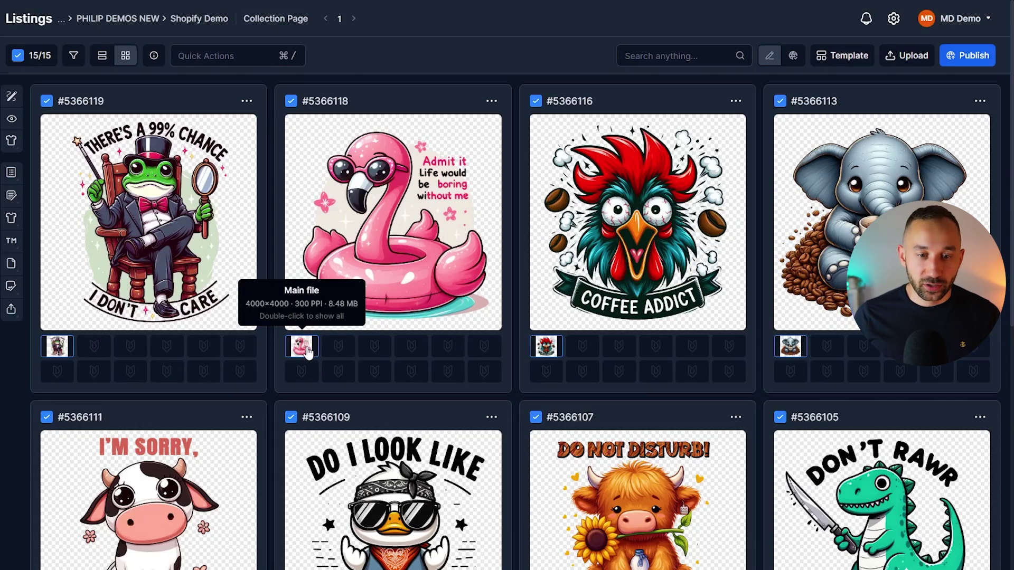
- Open the Canvas editor for all 15 selected listings and show its product templates
{"action": "left_click", "coordinate": [36, 60]}
{"action": "left_click", "coordinate": [84, 138]}
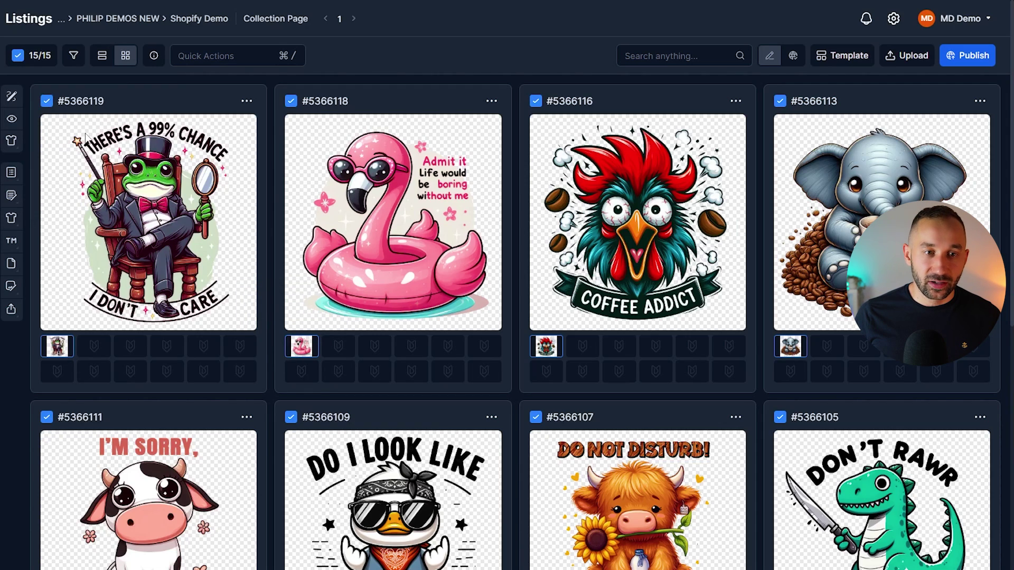
{"action": "left_click", "coordinate": [231, 60]}
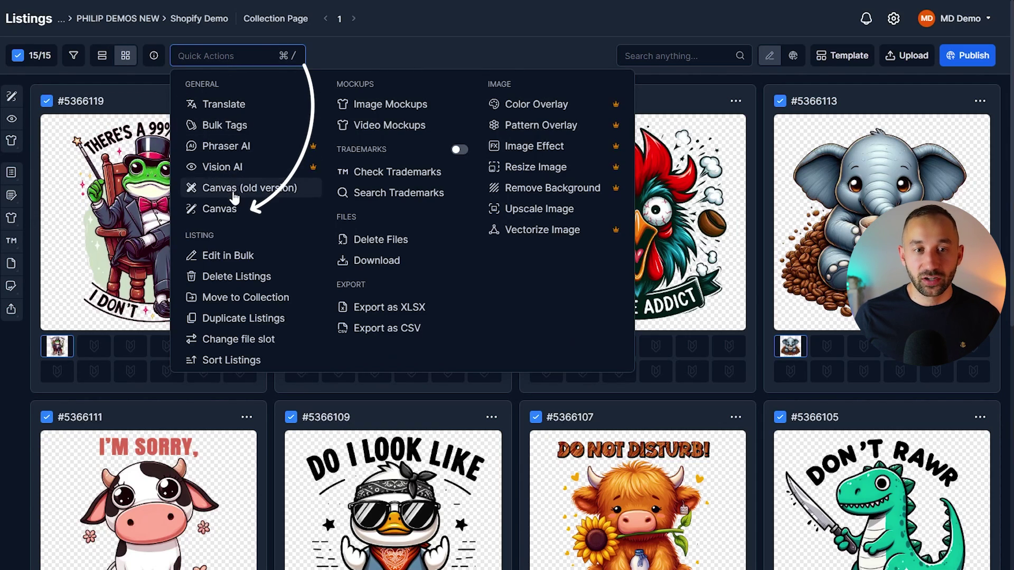
{"action": "left_click", "coordinate": [278, 215]}
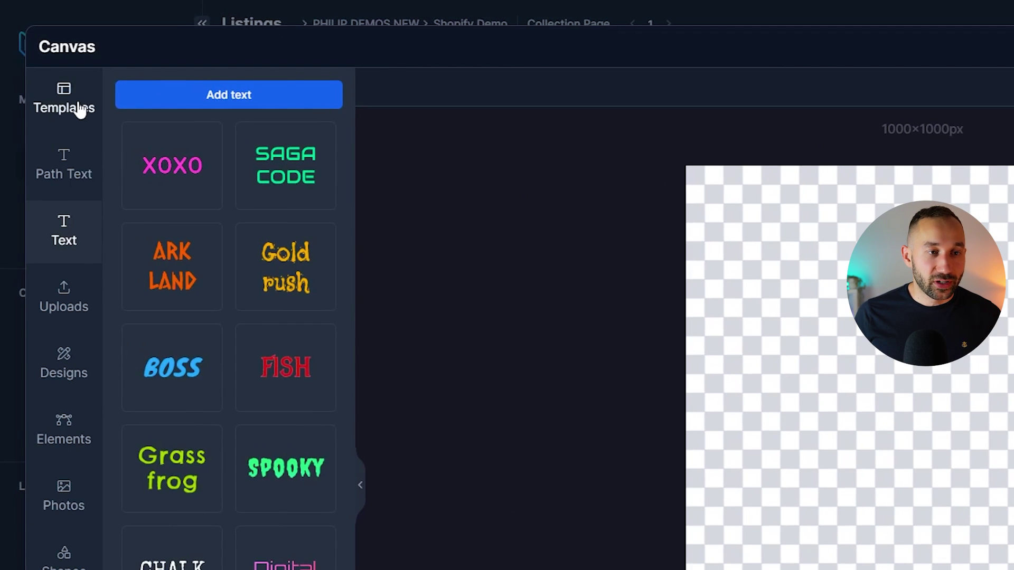
{"action": "left_click", "coordinate": [3, 97]}
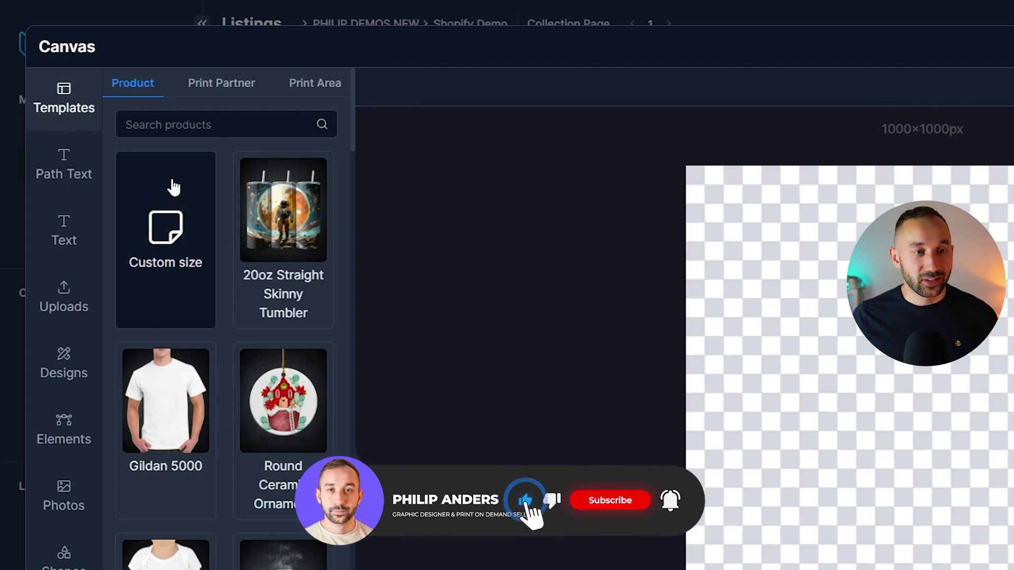
- Pick the Gildan 5000 template from print partner MyDesigns with the Front print area
{"action": "left_click", "coordinate": [182, 124]}
{"action": "left_click", "coordinate": [170, 175]}
{"action": "left_click", "coordinate": [157, 114]}
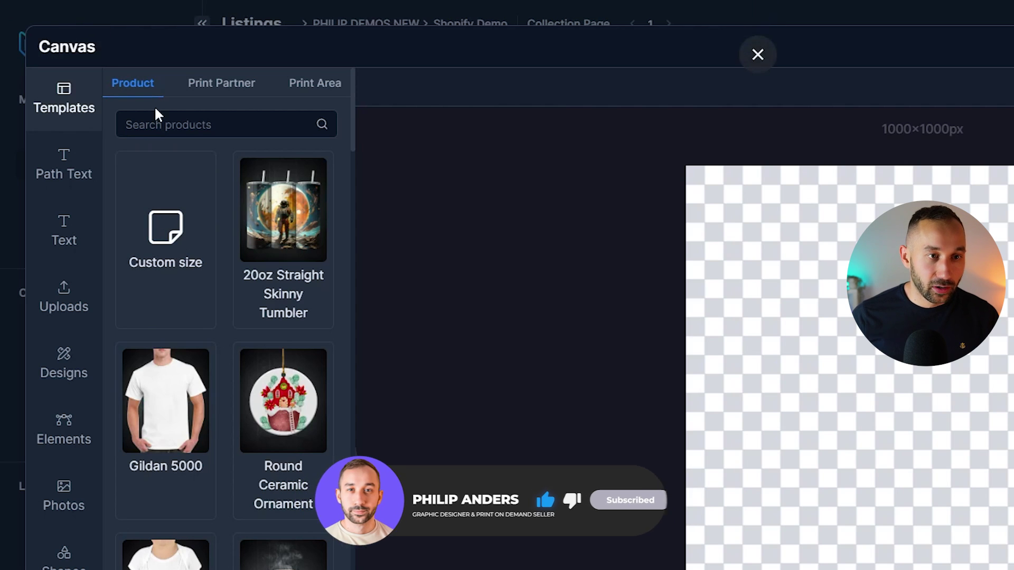
{"action": "type", "text": "3001"}
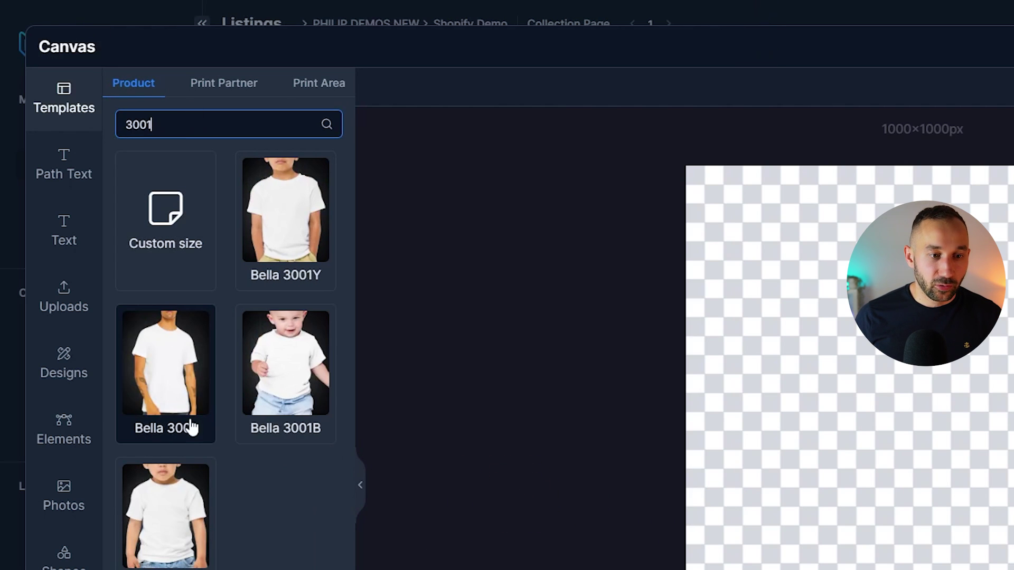
{"action": "double_click", "coordinate": [176, 122]}
{"action": "key", "text": "BackSpace"}
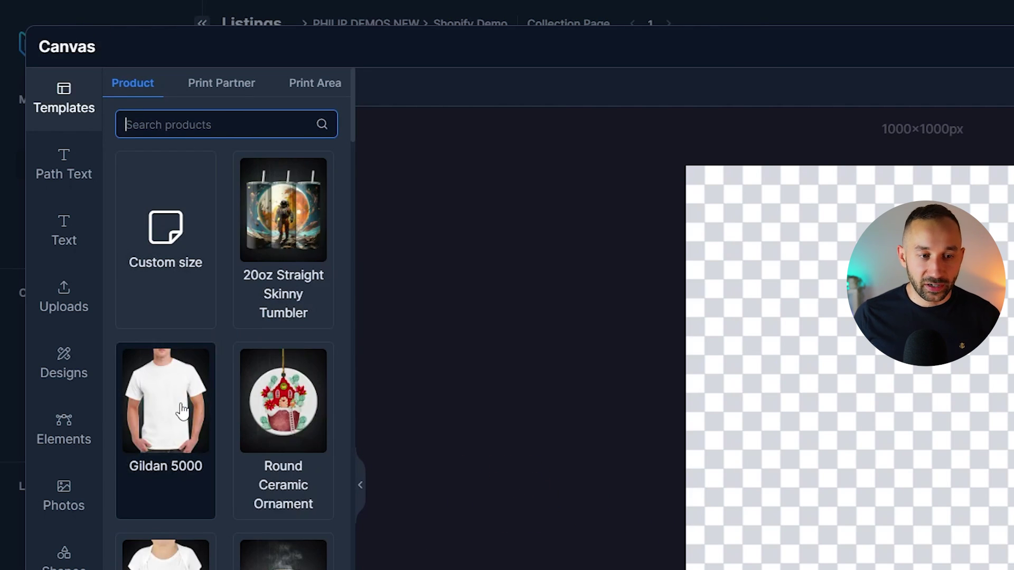
{"action": "left_click", "coordinate": [191, 390]}
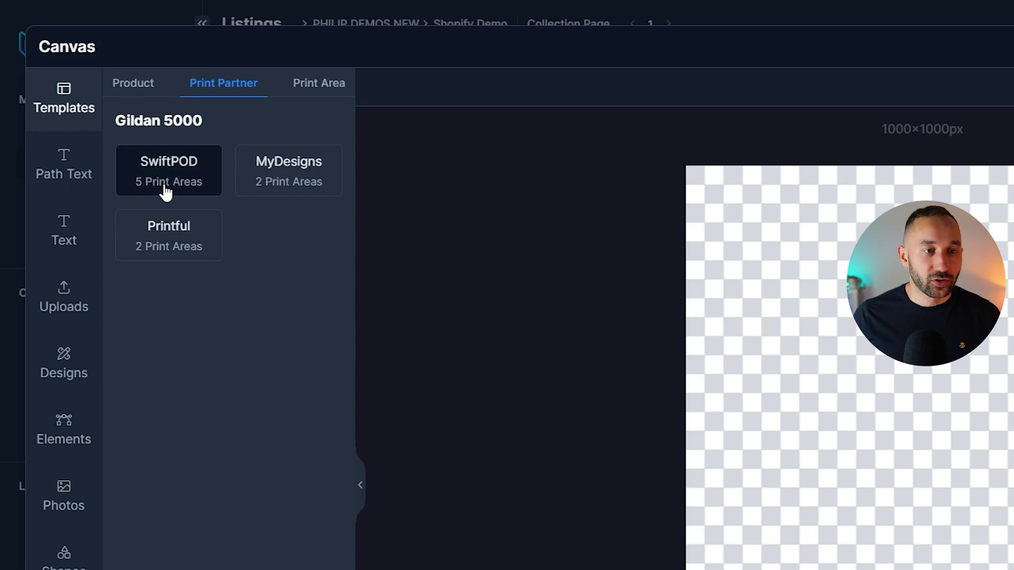
{"action": "left_click", "coordinate": [290, 186]}
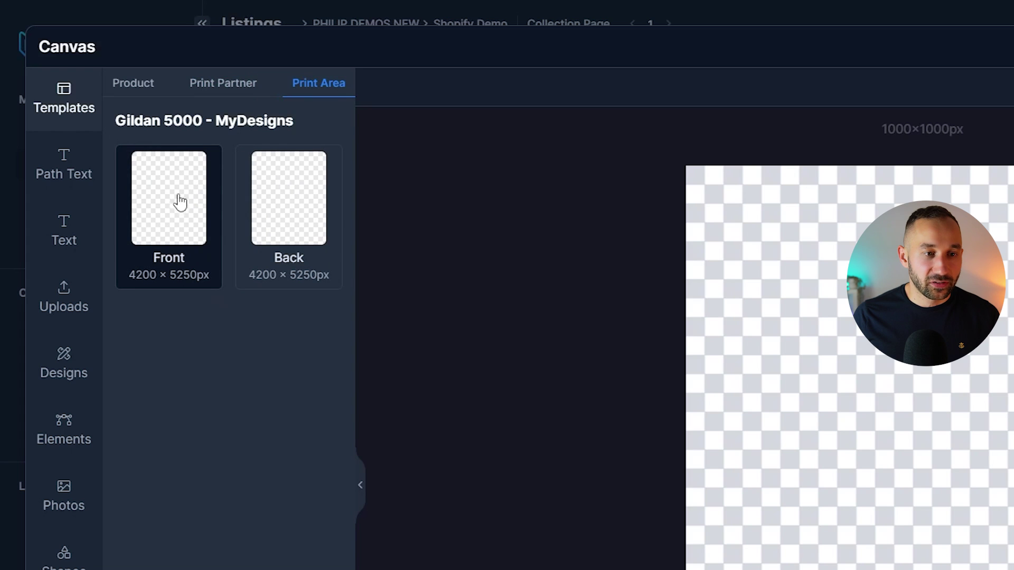
{"action": "left_click", "coordinate": [178, 228]}
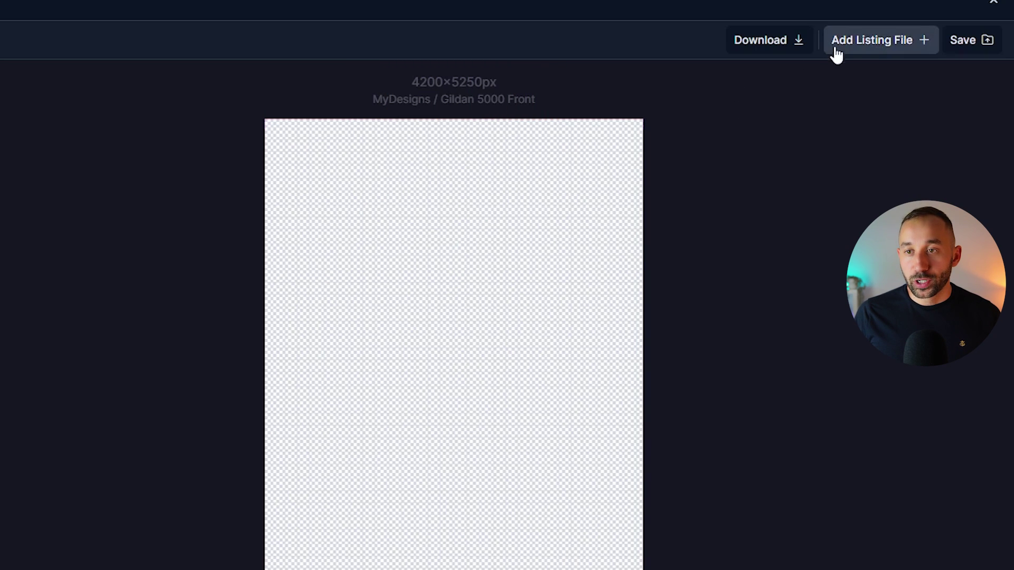
- Add every listing's main file to the Gildan 5000 front artboard and centre pony design #5366090 near the top
{"action": "left_click", "coordinate": [891, 50]}
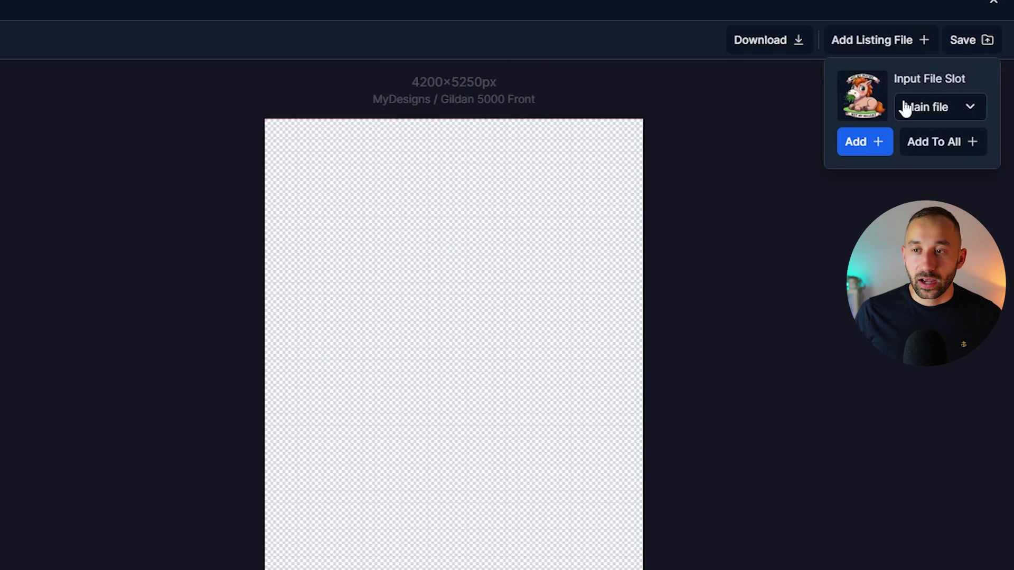
{"action": "left_click", "coordinate": [950, 153]}
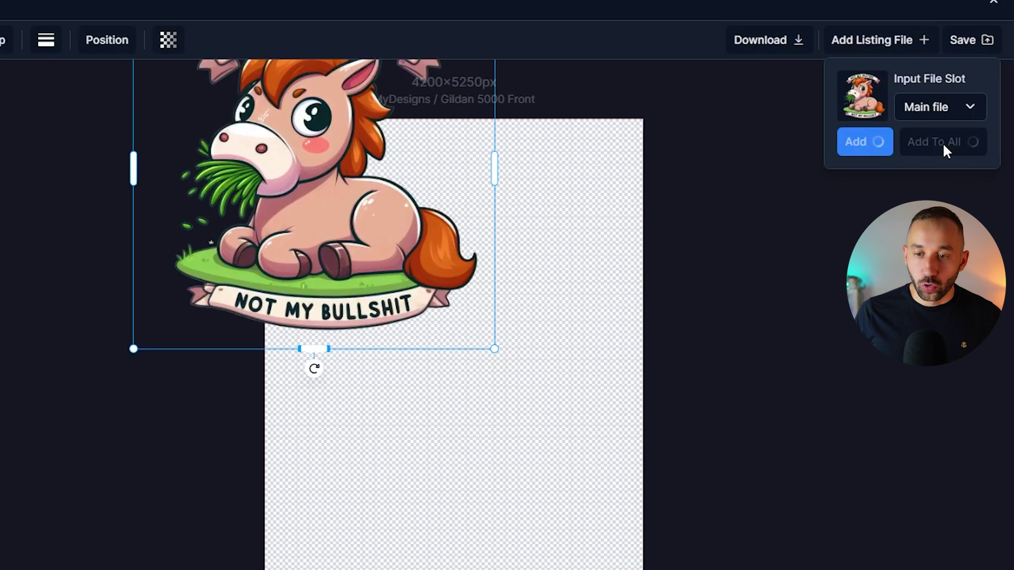
{"action": "left_click", "coordinate": [91, 552]}
{"action": "left_click", "coordinate": [199, 529]}
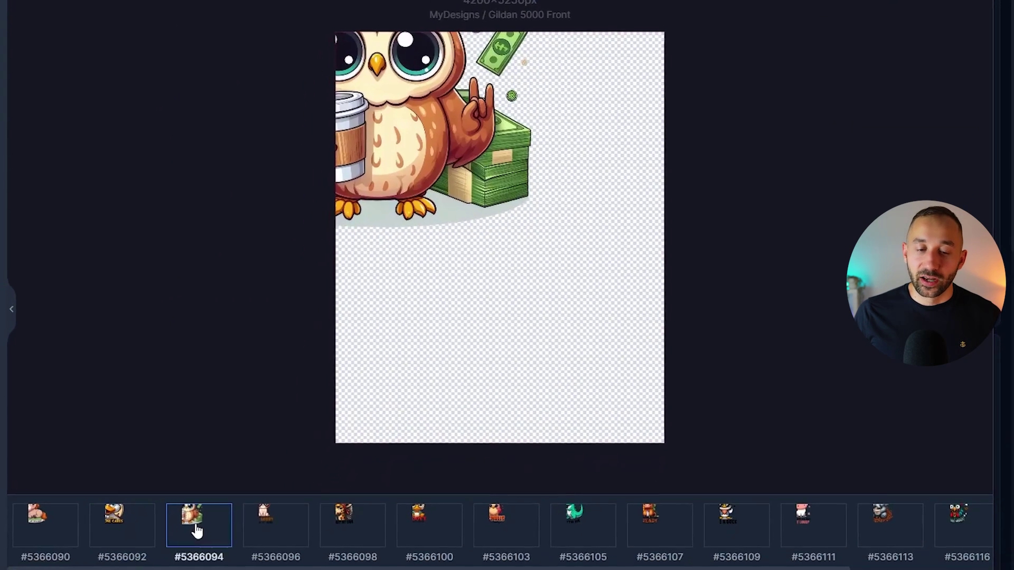
{"action": "left_click", "coordinate": [278, 520]}
{"action": "left_click", "coordinate": [329, 523]}
{"action": "left_click", "coordinate": [46, 521]}
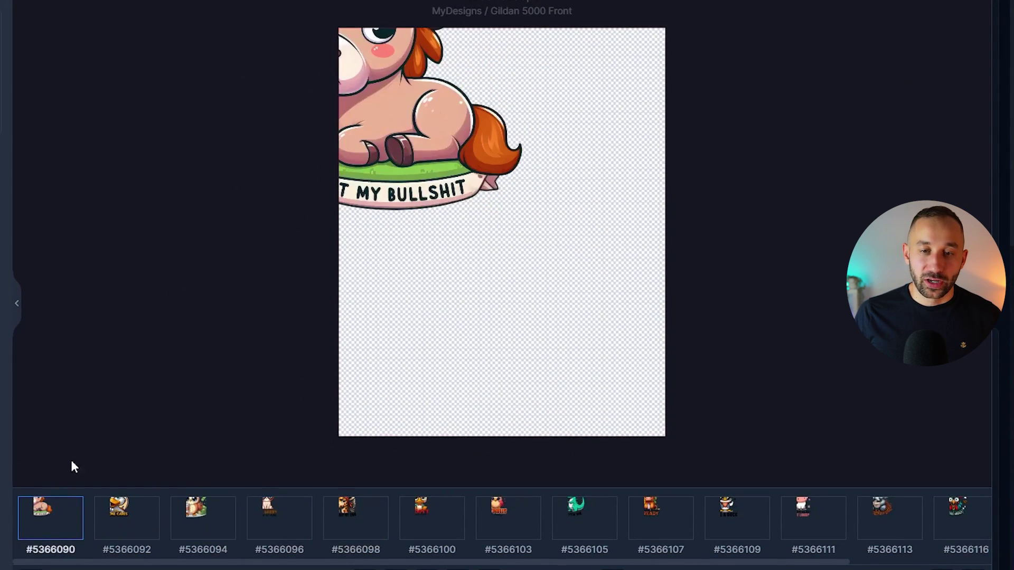
{"action": "left_click_drag", "start_coordinate": [374, 79], "coordinate": [483, 168]}
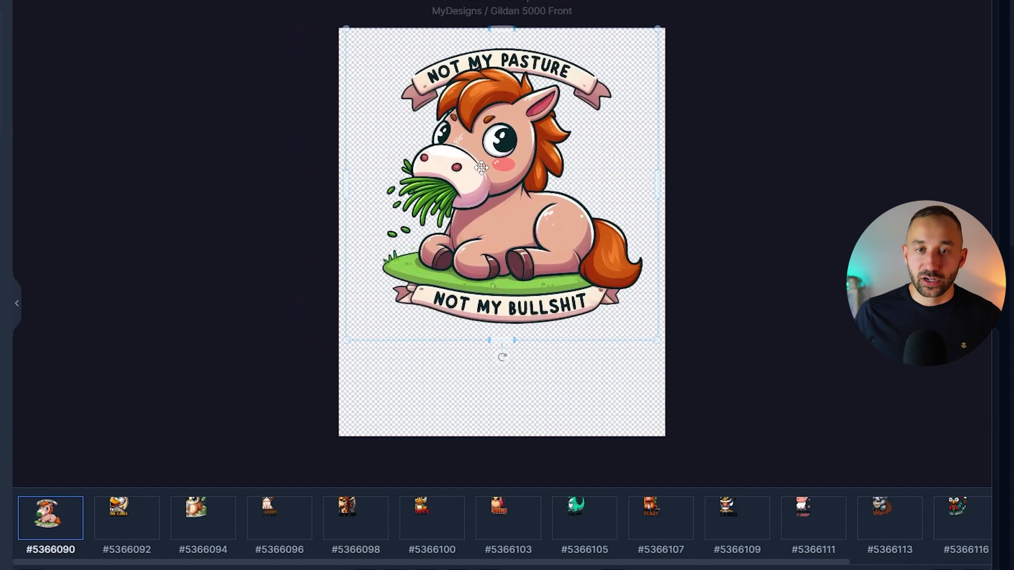
- Stretch the horse design to full artboard width and sync its placement to all designs
{"action": "mouse_move", "coordinate": [480, 168]}
{"action": "left_mouse_down"}
{"action": "mouse_move", "coordinate": [475, 177]}
{"action": "mouse_move", "coordinate": [480, 167]}
{"action": "left_mouse_up"}
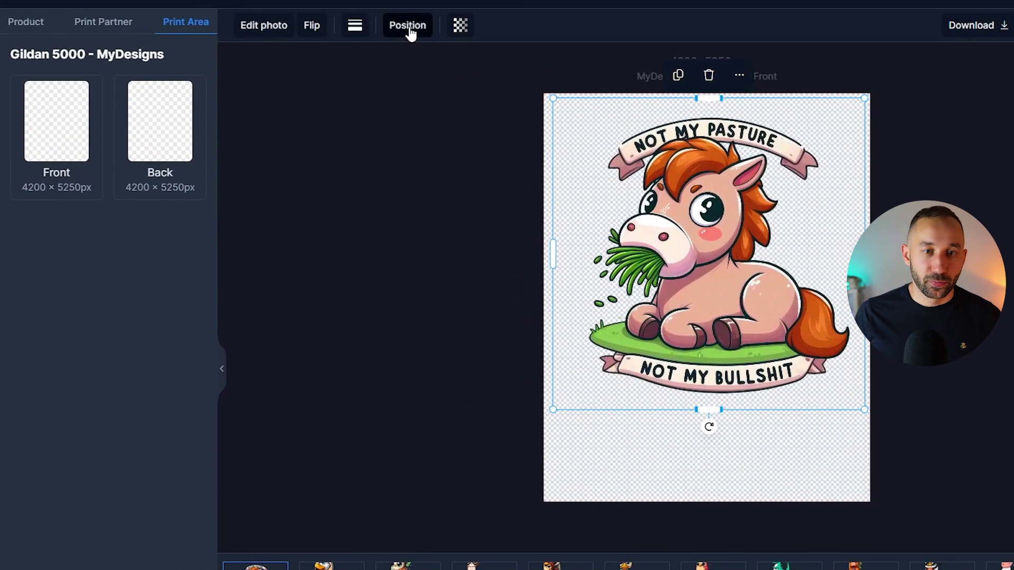
{"action": "left_click", "coordinate": [370, 21]}
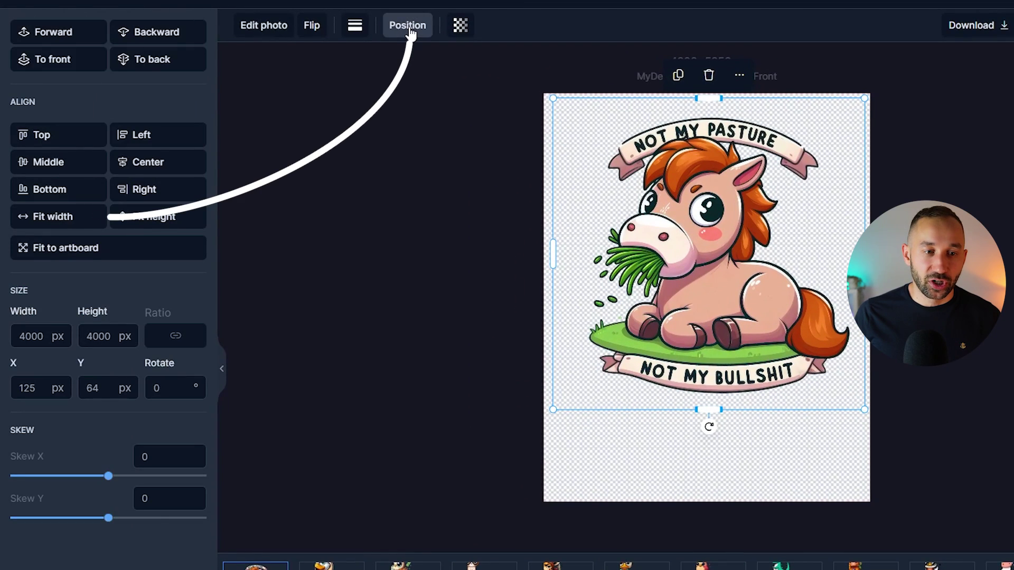
{"action": "left_click", "coordinate": [65, 226]}
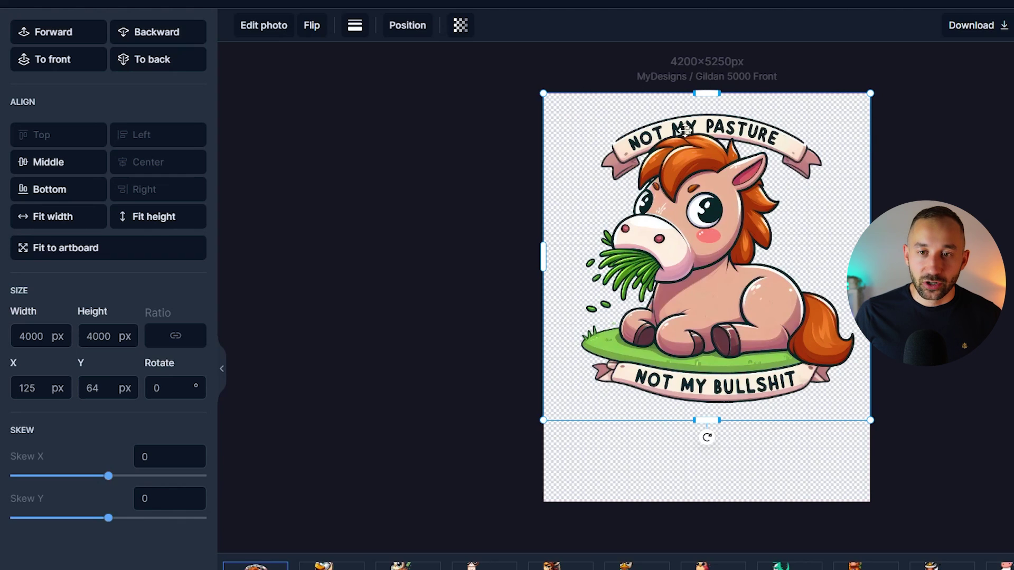
{"action": "right_click", "coordinate": [711, 180]}
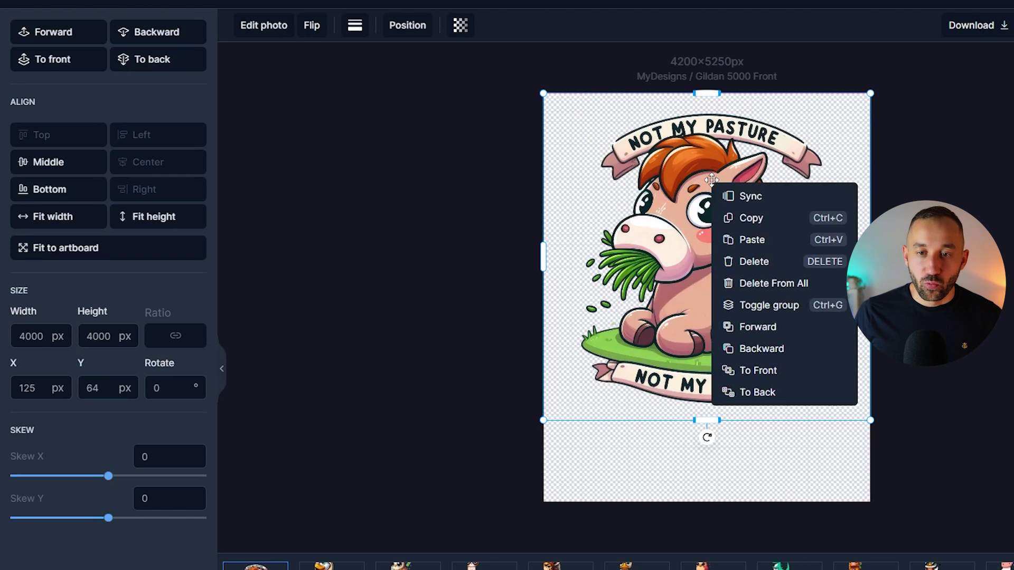
{"action": "left_click", "coordinate": [764, 201]}
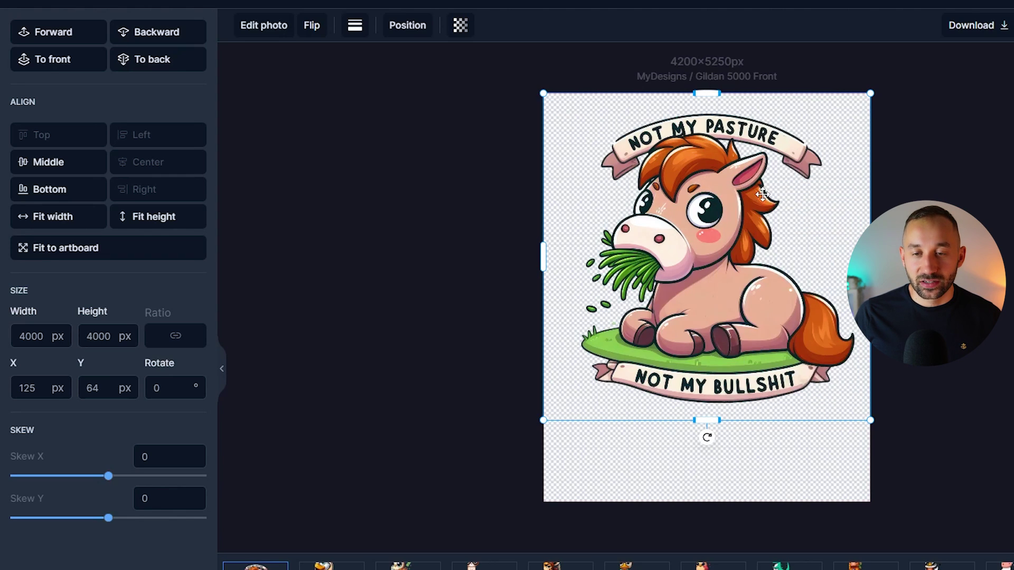
- Enlarge grumpy cat design #5366096 to 4928 px tall and centre it horizontally
{"action": "left_click", "coordinate": [323, 565]}
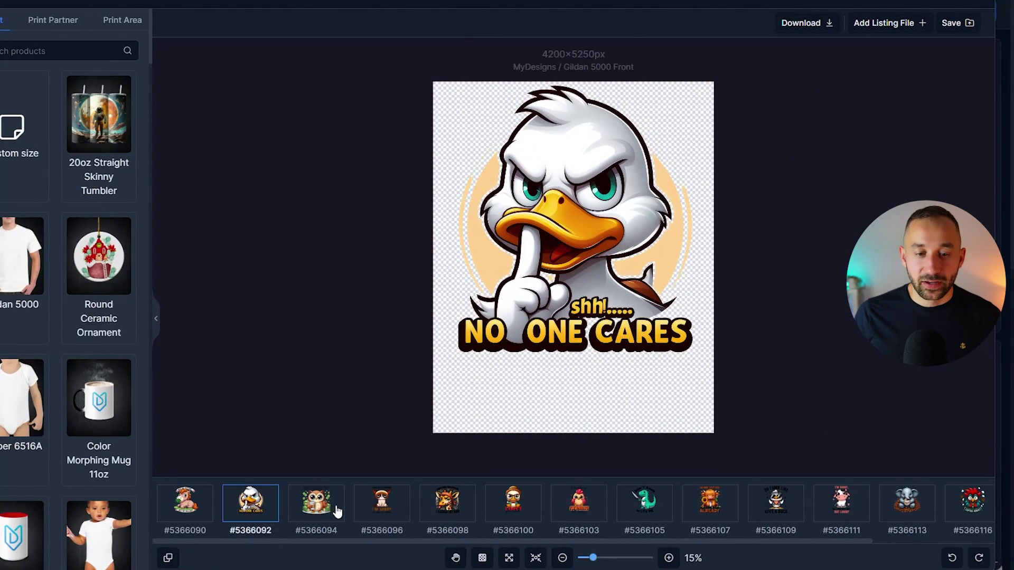
{"action": "left_click", "coordinate": [331, 512]}
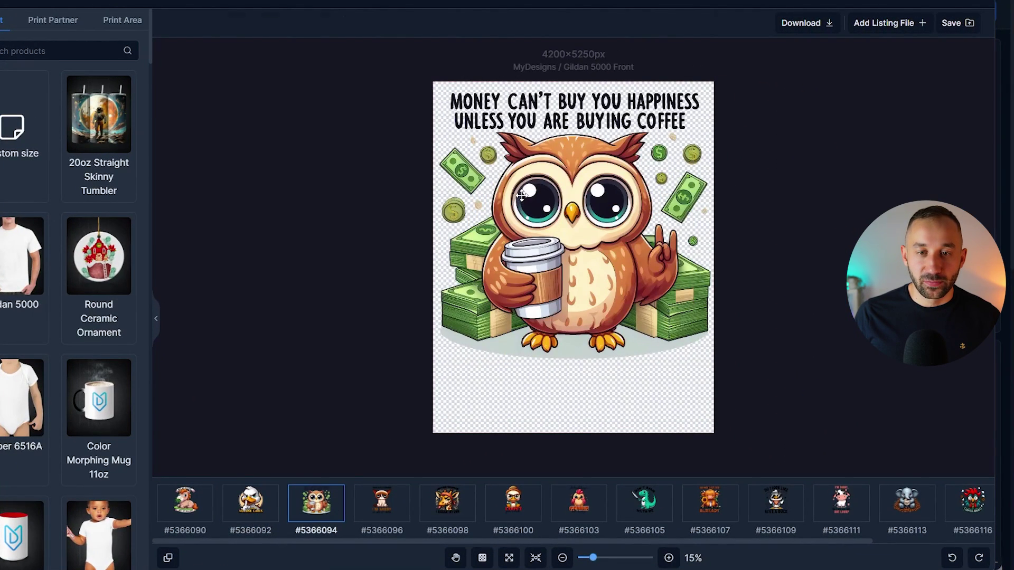
{"action": "left_click", "coordinate": [521, 195]}
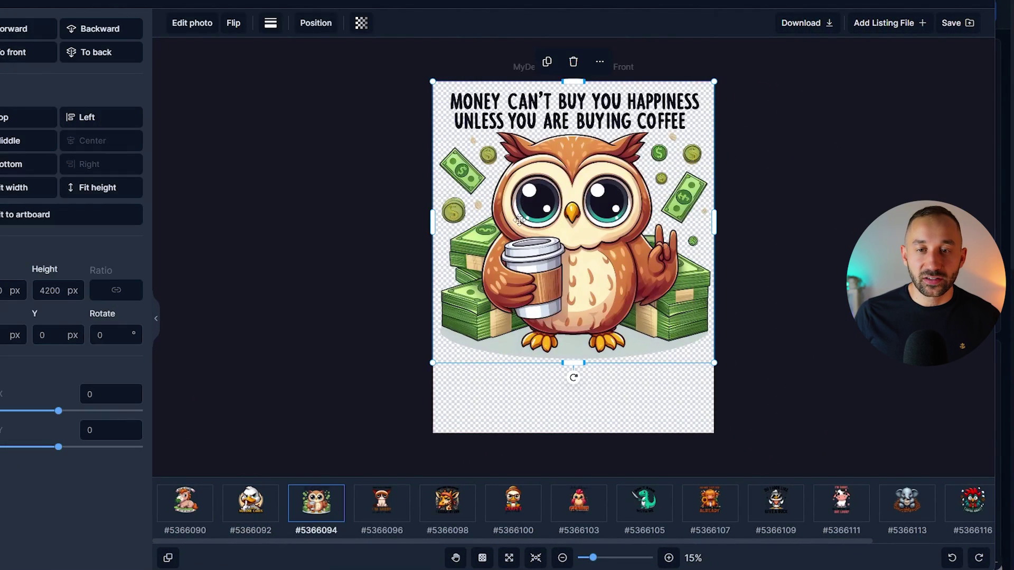
{"action": "left_click", "coordinate": [392, 503]}
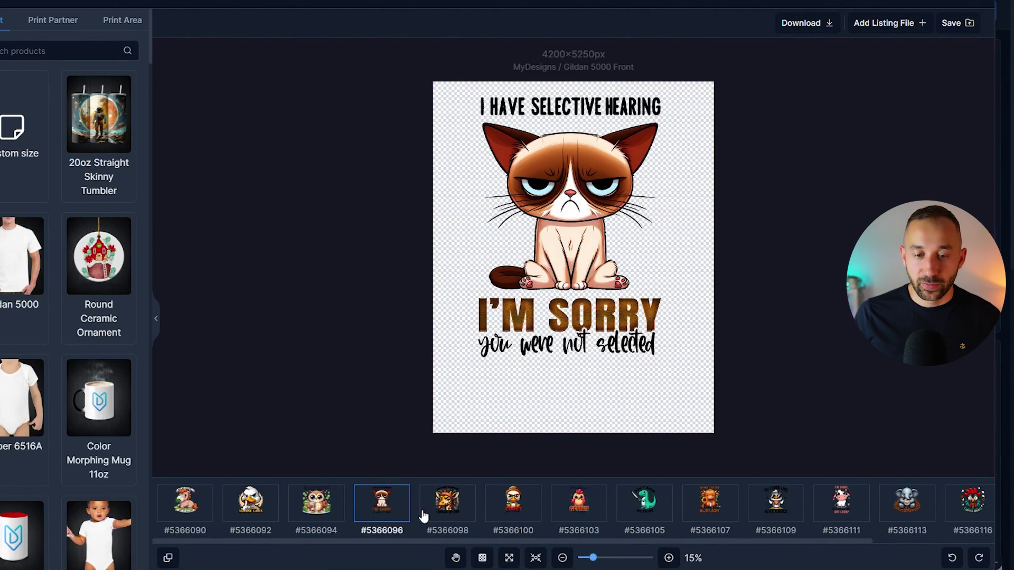
{"action": "left_click", "coordinate": [534, 232]}
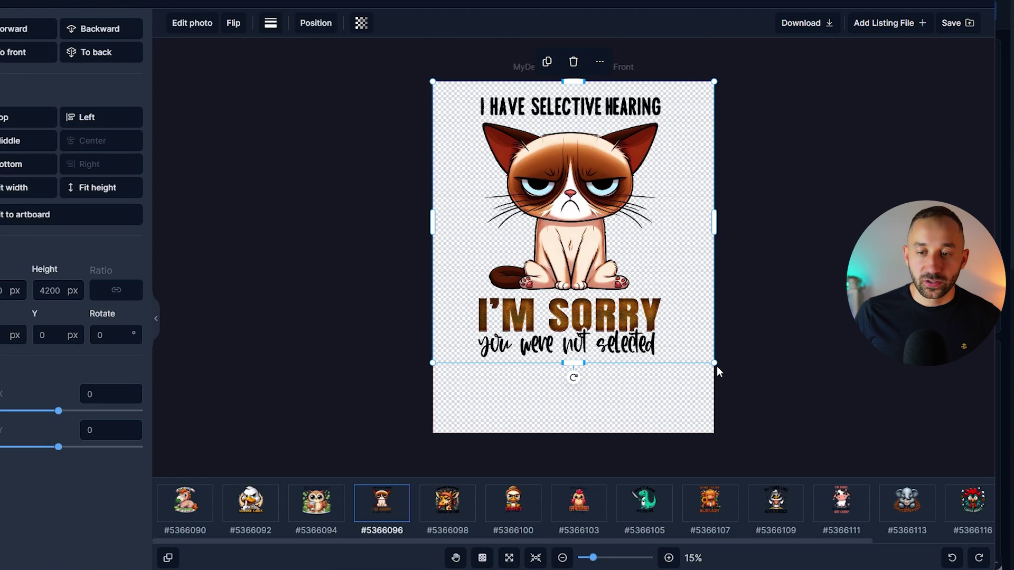
{"action": "left_click_drag", "start_coordinate": [713, 363], "coordinate": [763, 411]}
{"action": "left_click", "coordinate": [99, 151]}
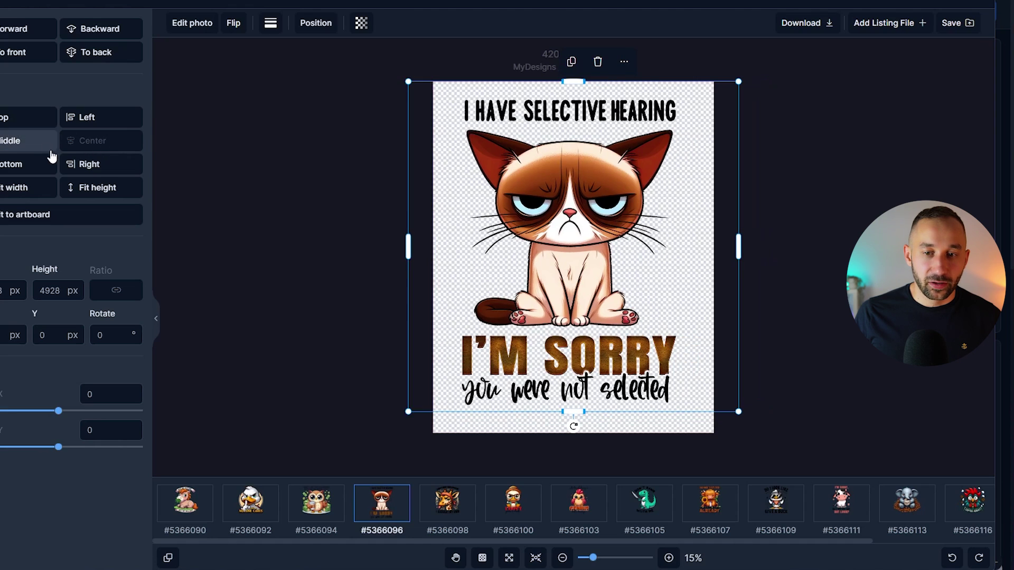
- Enlarge the 'I DON'T give a duck' design #5366100 and centre it horizontally
{"action": "left_click", "coordinate": [459, 514]}
{"action": "left_click", "coordinate": [516, 515]}
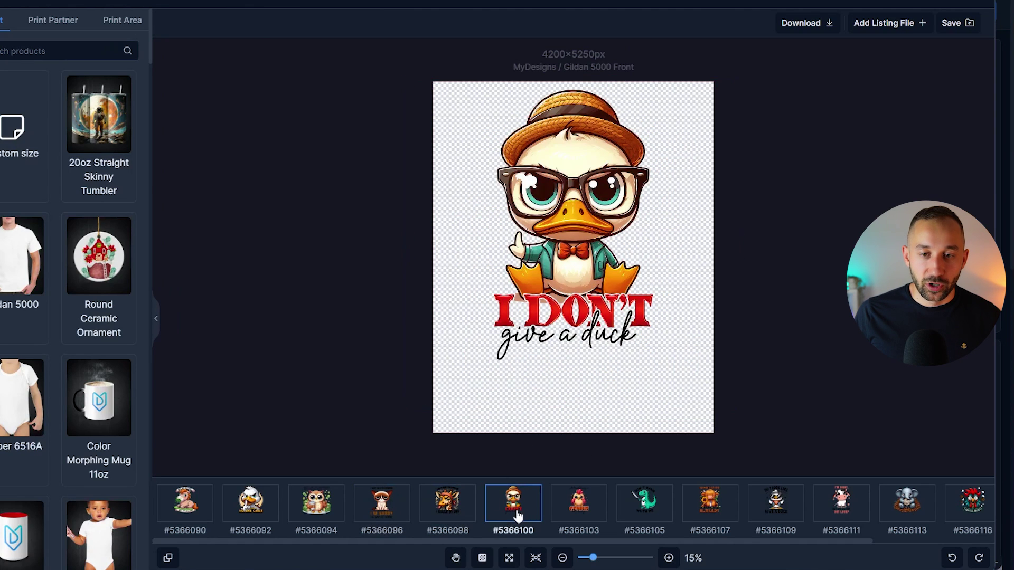
{"action": "left_click", "coordinate": [577, 265]}
{"action": "left_click_drag", "start_coordinate": [714, 363], "coordinate": [762, 417]}
{"action": "left_click", "coordinate": [100, 141]}
- Review placement of the chicken, dino, elephant, rooster and remaining designs
{"action": "left_click", "coordinate": [579, 501]}
{"action": "left_click", "coordinate": [644, 501]}
{"action": "left_click", "coordinate": [699, 509]}
{"action": "left_click", "coordinate": [763, 509]}
{"action": "left_click", "coordinate": [831, 510]}
{"action": "left_click", "coordinate": [904, 508]}
{"action": "left_click", "coordinate": [973, 502]}
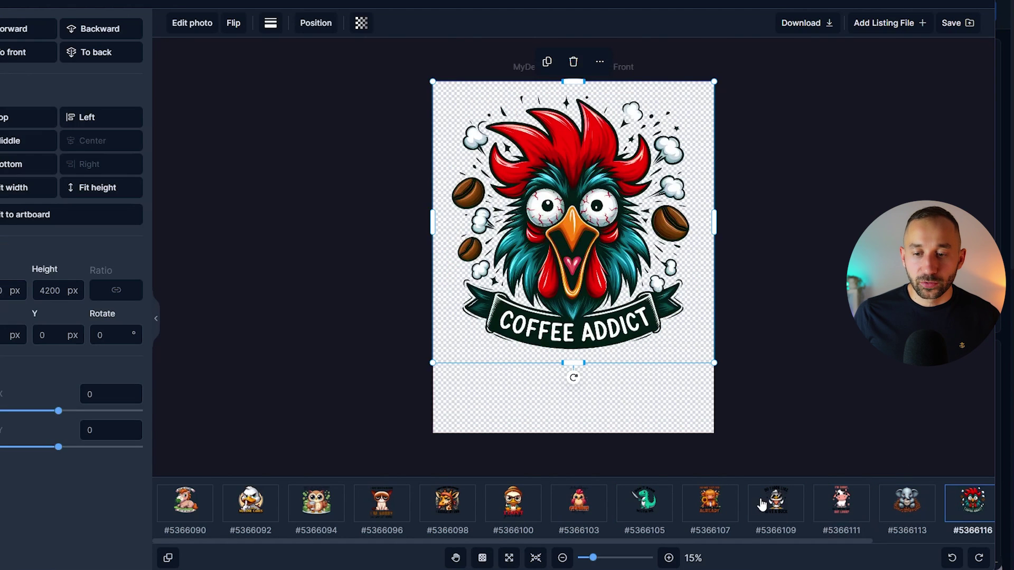
{"action": "left_click", "coordinate": [668, 503]}
{"action": "left_click", "coordinate": [578, 501]}
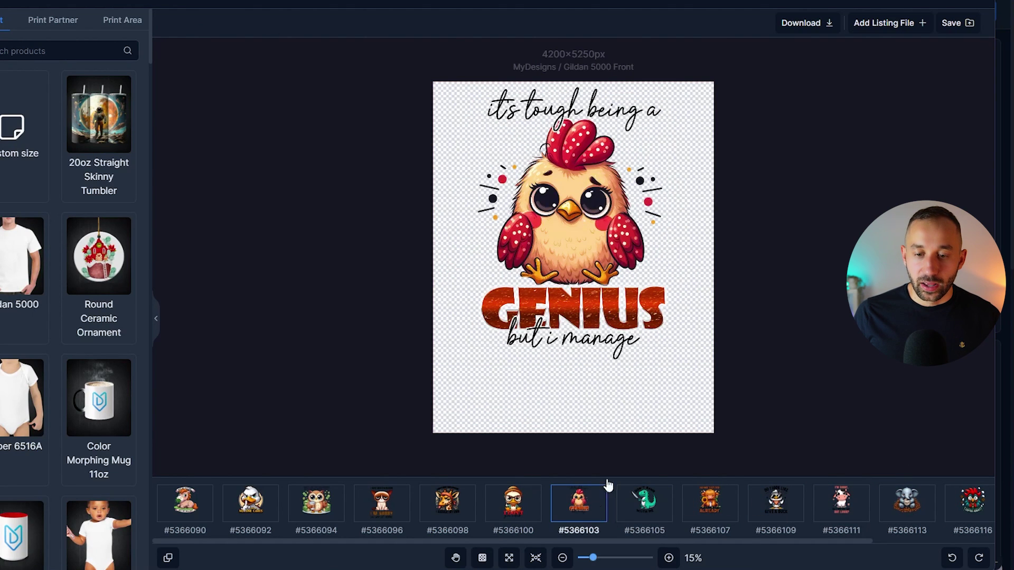
- Save the edited designs as PNGs into the Main file slot, overwriting all listings' main files
{"action": "left_click", "coordinate": [746, 370]}
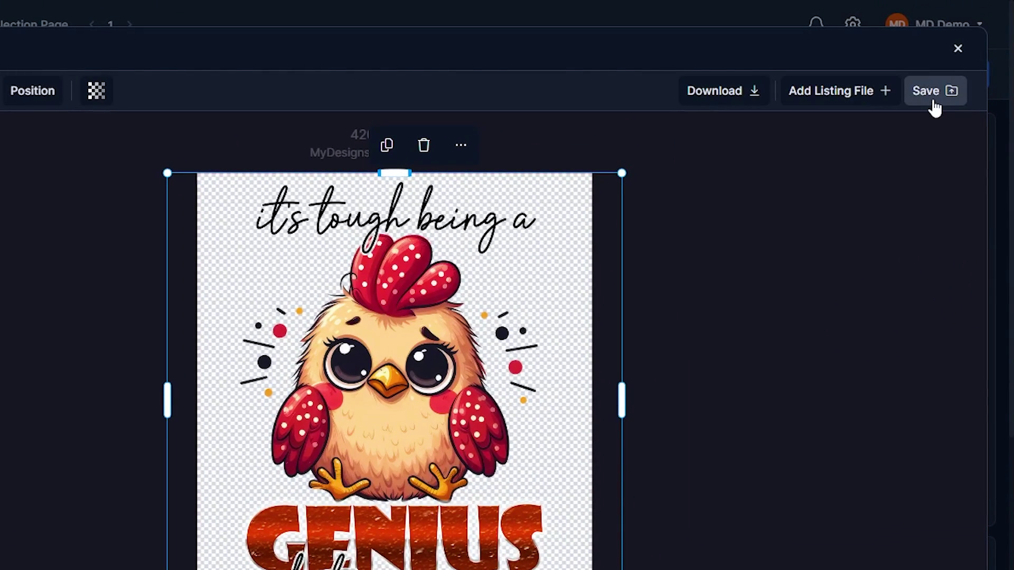
{"action": "left_click", "coordinate": [934, 103]}
{"action": "left_click", "coordinate": [898, 163]}
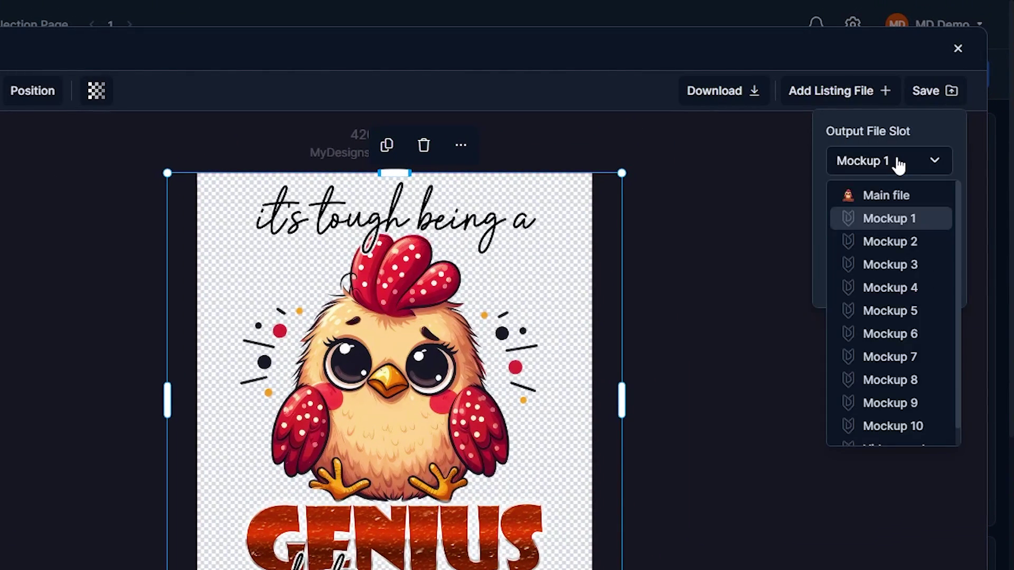
{"action": "left_click", "coordinate": [903, 197]}
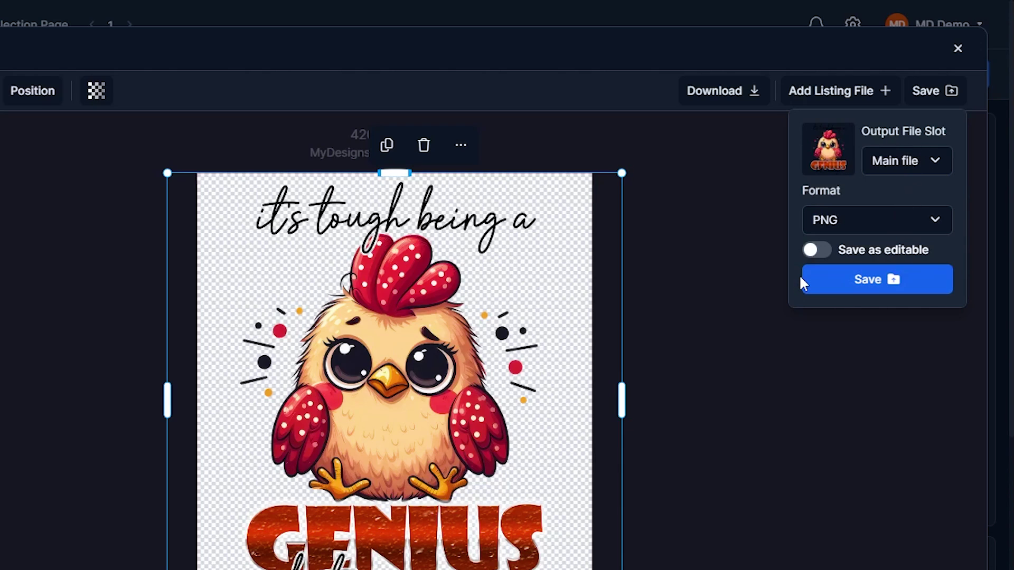
{"action": "left_click", "coordinate": [904, 285]}
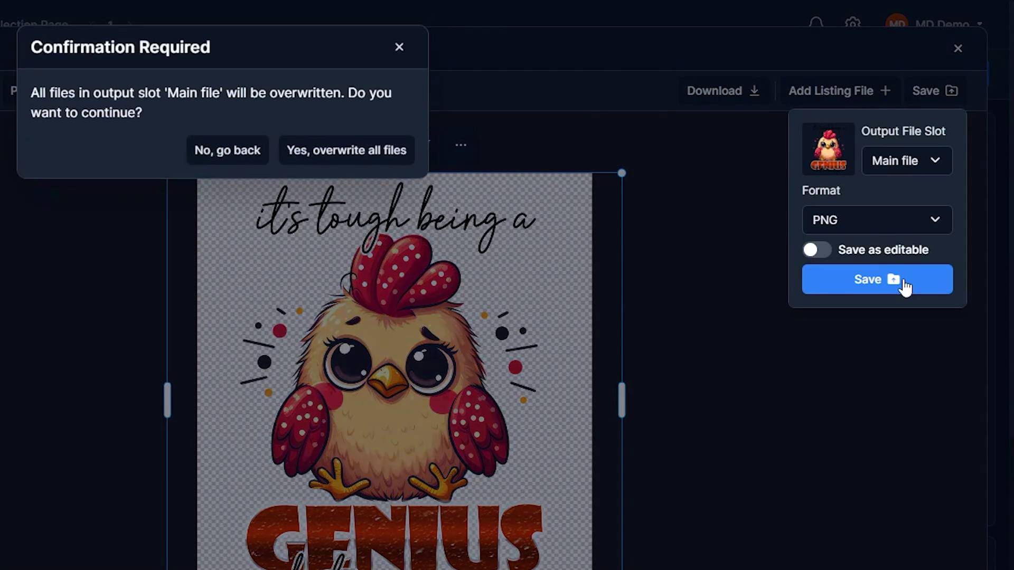
{"action": "left_click", "coordinate": [380, 161]}
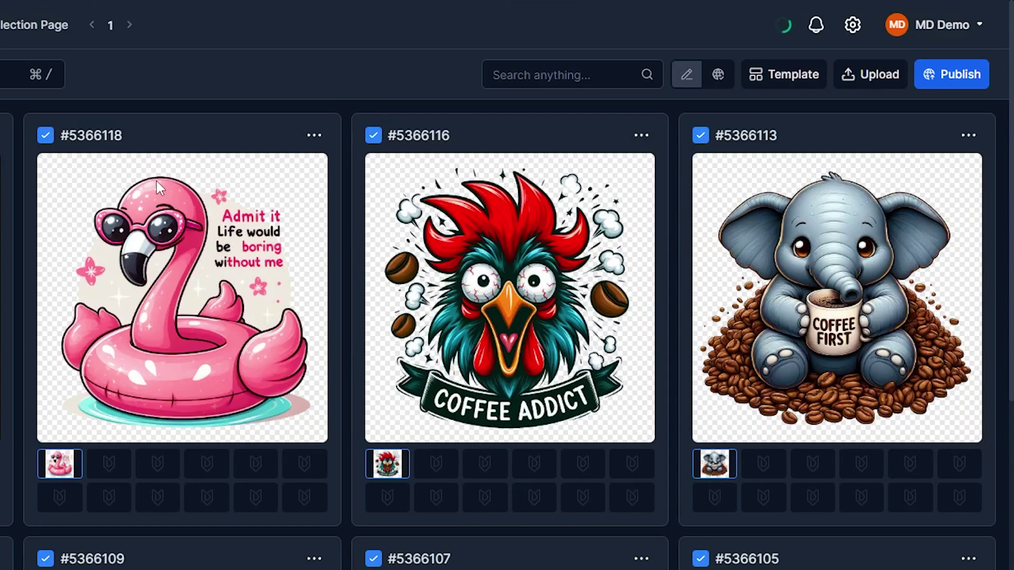
{"action": "mouse_move", "coordinate": [782, 25]}
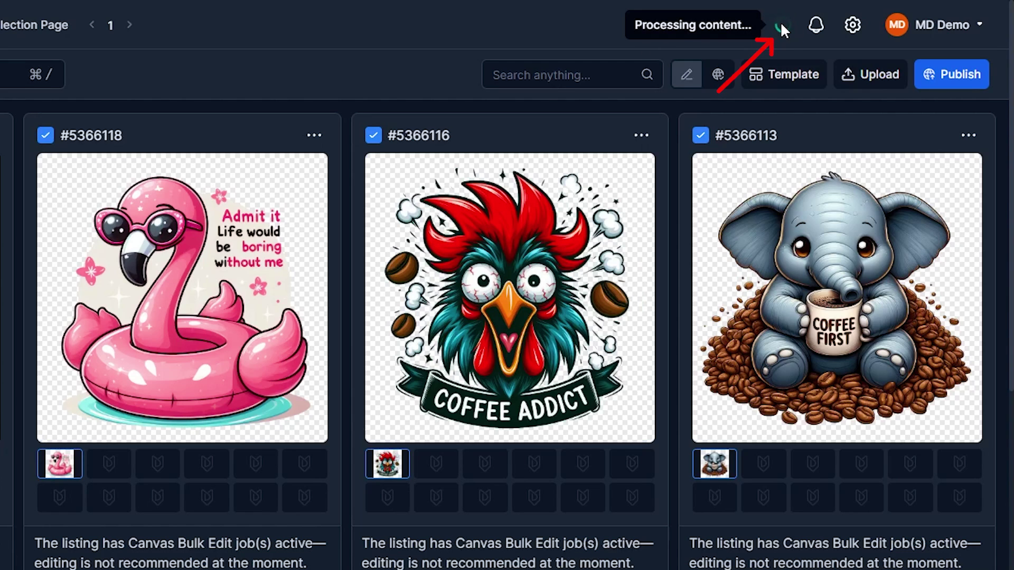
{"action": "scroll", "coordinate": [80, 385], "scroll_direction": "down", "scroll_amount": 10}
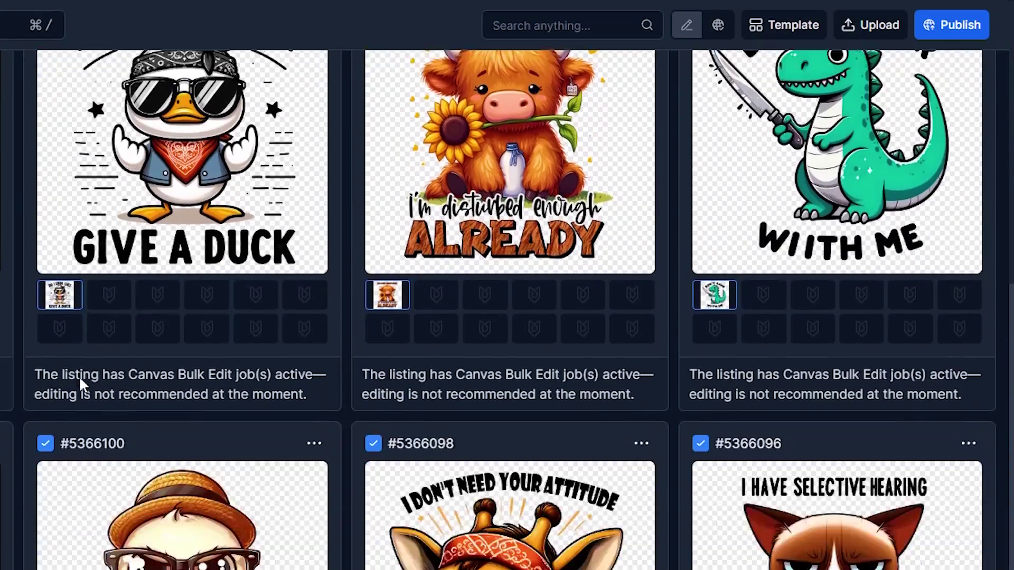
{"action": "scroll", "coordinate": [109, 421], "scroll_direction": "up", "scroll_amount": 10}
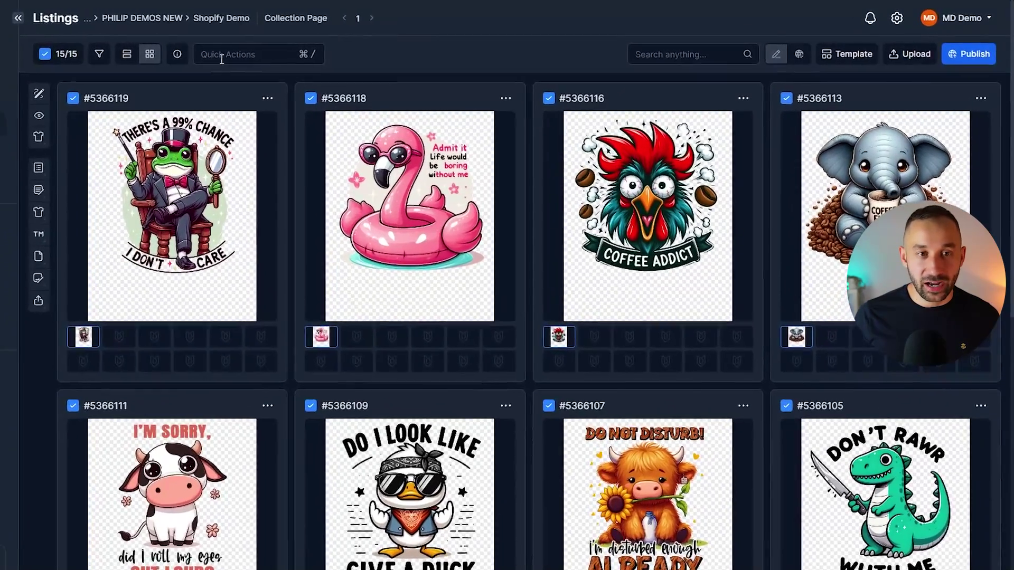
- Open Image Mockups, search 'Gil' and choose the Gildan 5000 Flatlay Lifestyle 07 mockup
{"action": "left_click", "coordinate": [316, 48]}
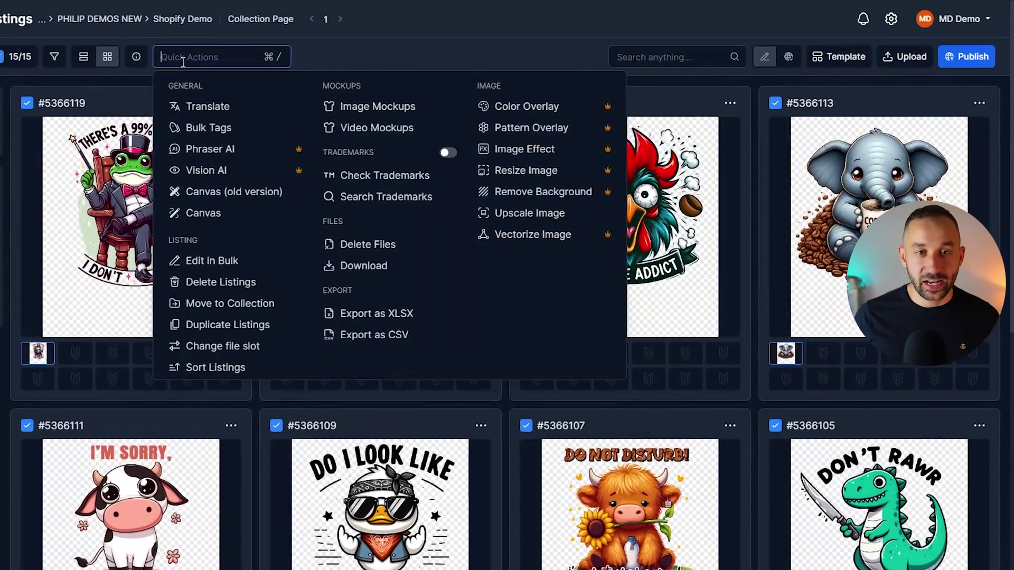
{"action": "left_click", "coordinate": [392, 108]}
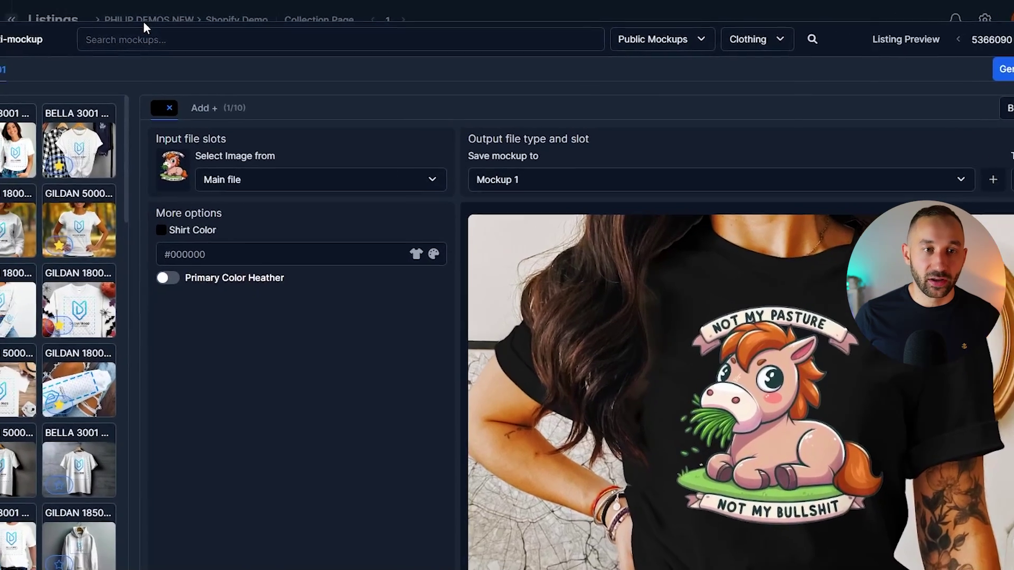
{"action": "left_click", "coordinate": [106, 36]}
{"action": "type", "text": "Gildan 5000"}
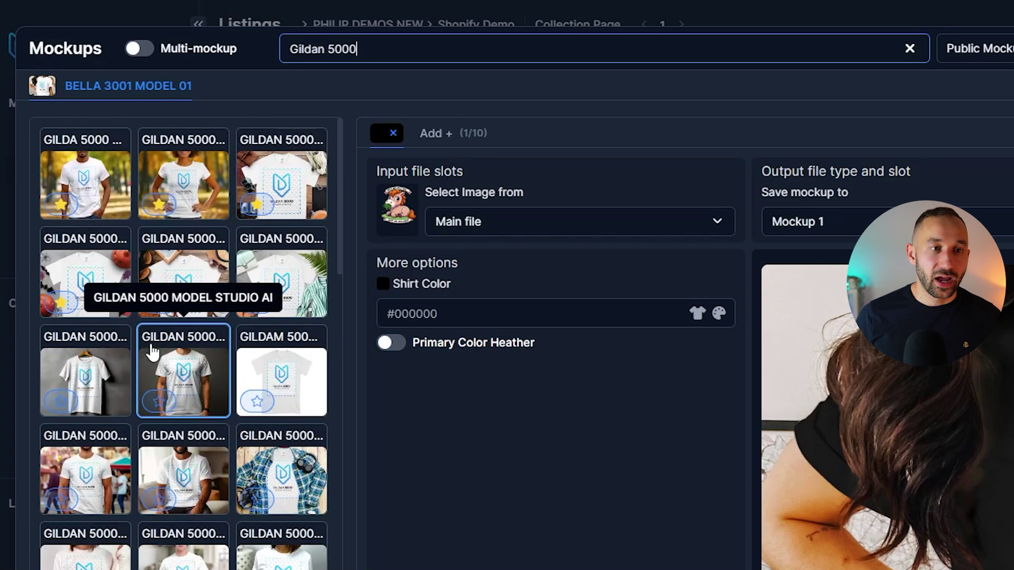
{"action": "left_click", "coordinate": [304, 181]}
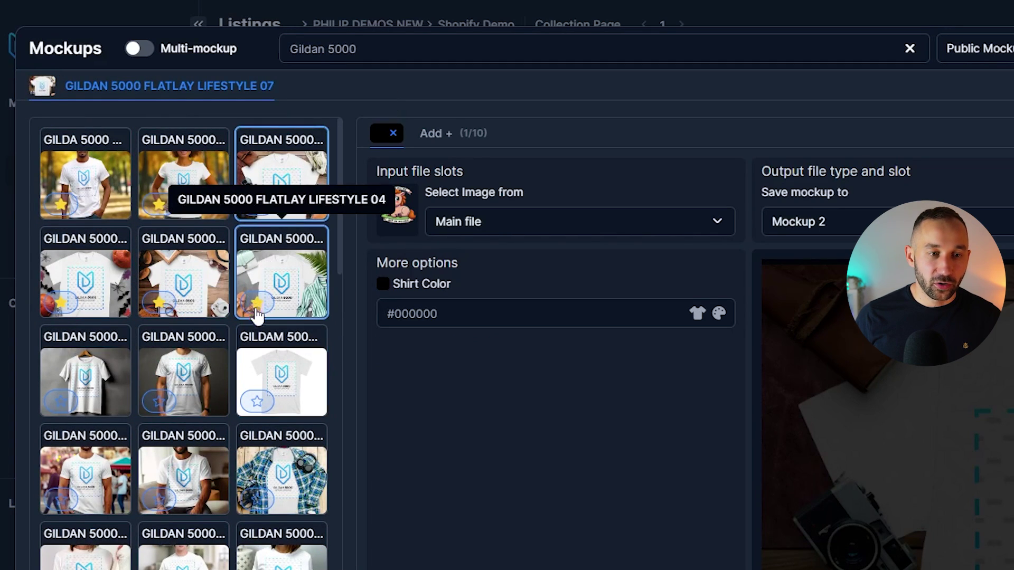
- Enable Multi-mockup and add the Gildan 5000 Flatlay Lifestyle 02 and Model 02 mockups
{"action": "scroll", "coordinate": [256, 316], "scroll_direction": "down", "scroll_amount": 2}
{"action": "scroll", "coordinate": [266, 326], "scroll_direction": "down", "scroll_amount": 3}
{"action": "scroll", "coordinate": [264, 331], "scroll_direction": "up", "scroll_amount": 5}
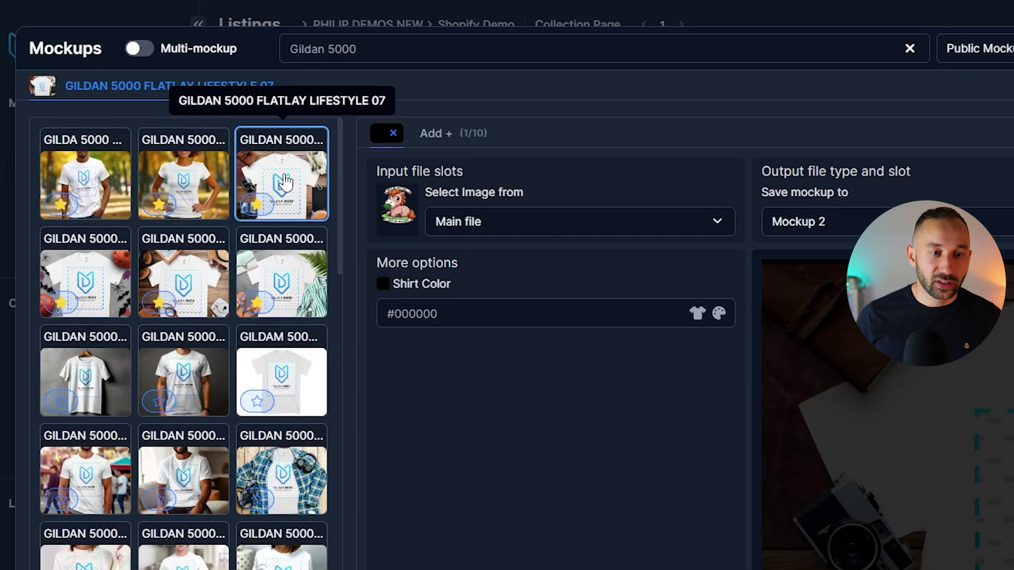
{"action": "left_click", "coordinate": [147, 49]}
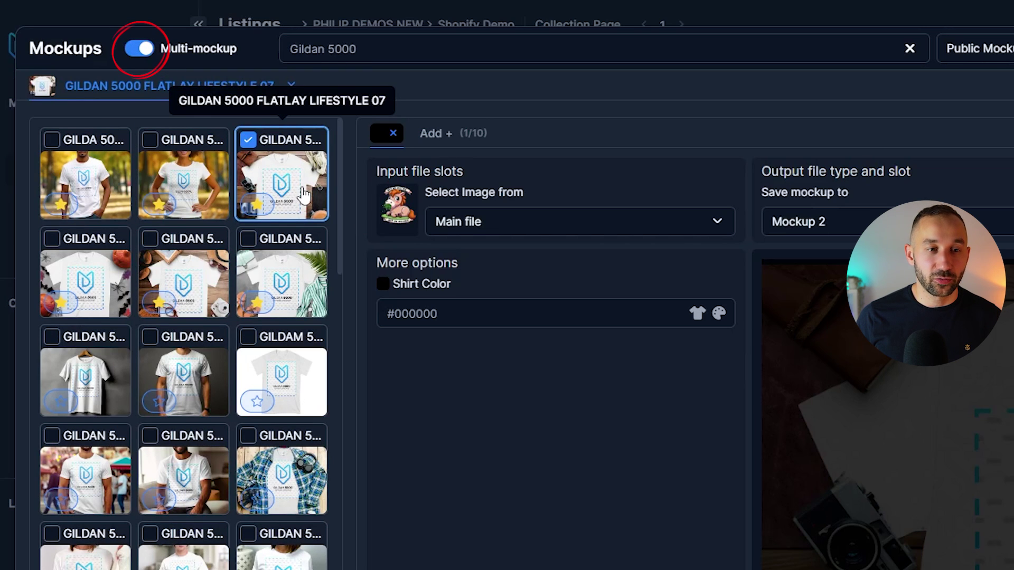
{"action": "left_click", "coordinate": [150, 239]}
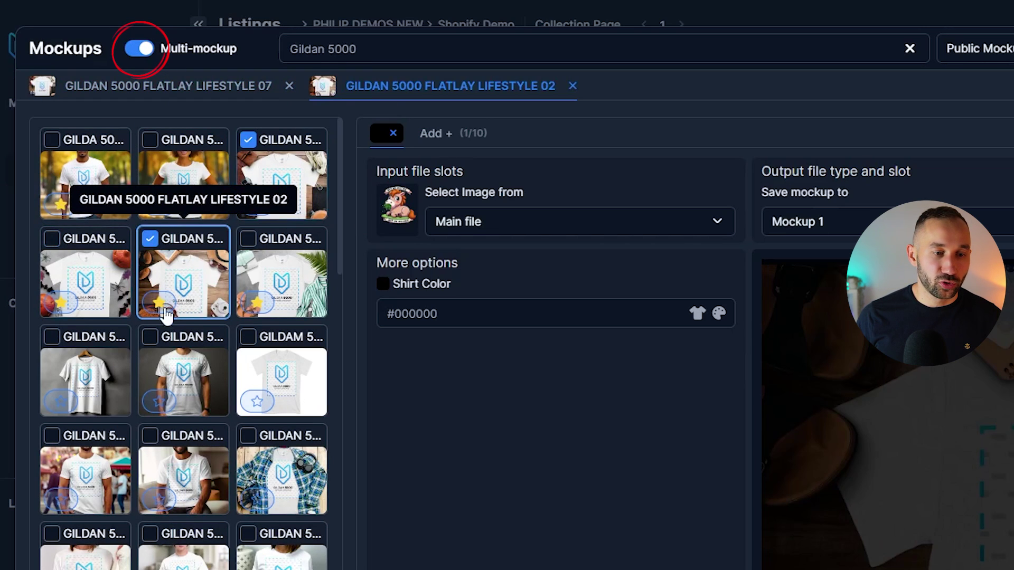
{"action": "left_click", "coordinate": [247, 536]}
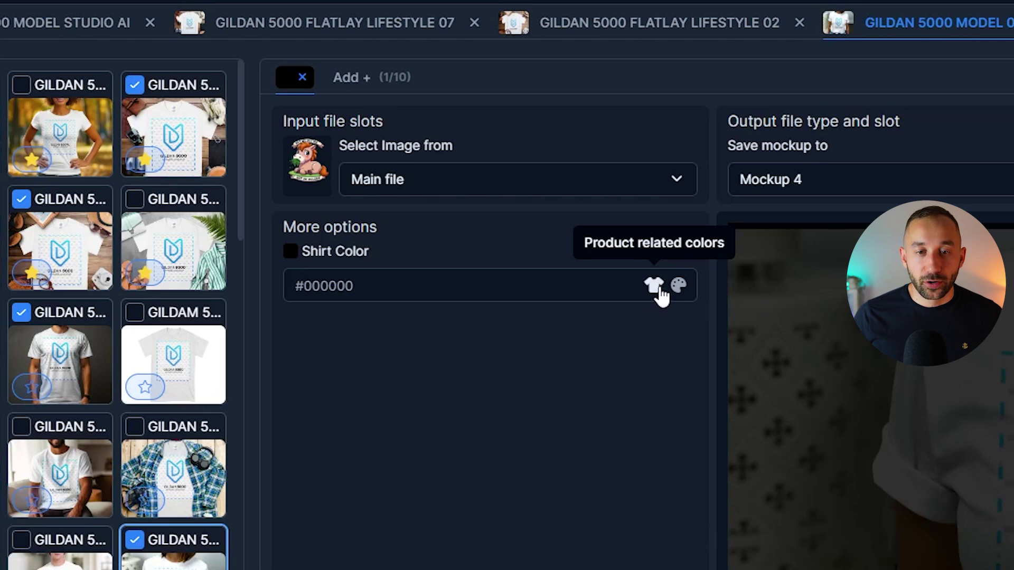
- Set the Model 02 mockup shirt colour to Sport Grey
{"action": "left_click", "coordinate": [654, 288]}
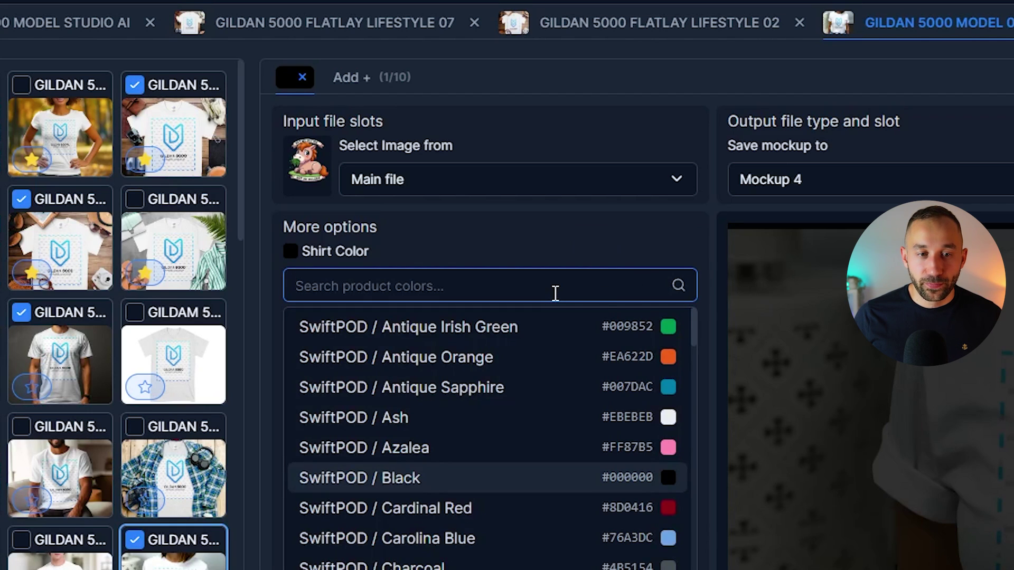
{"action": "type", "text": "mydesigns"}
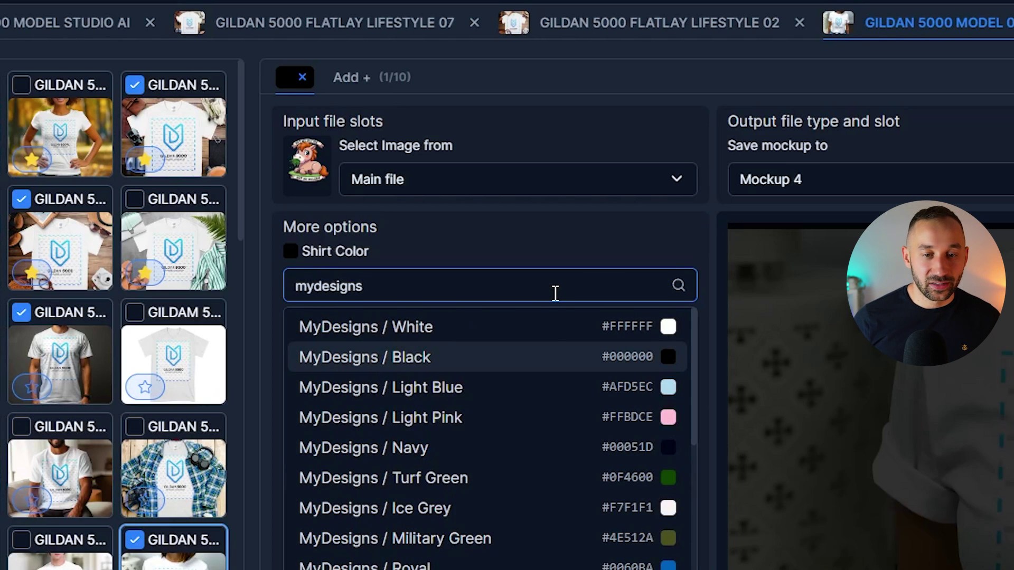
{"action": "scroll", "coordinate": [550, 396], "scroll_direction": "down", "scroll_amount": 4}
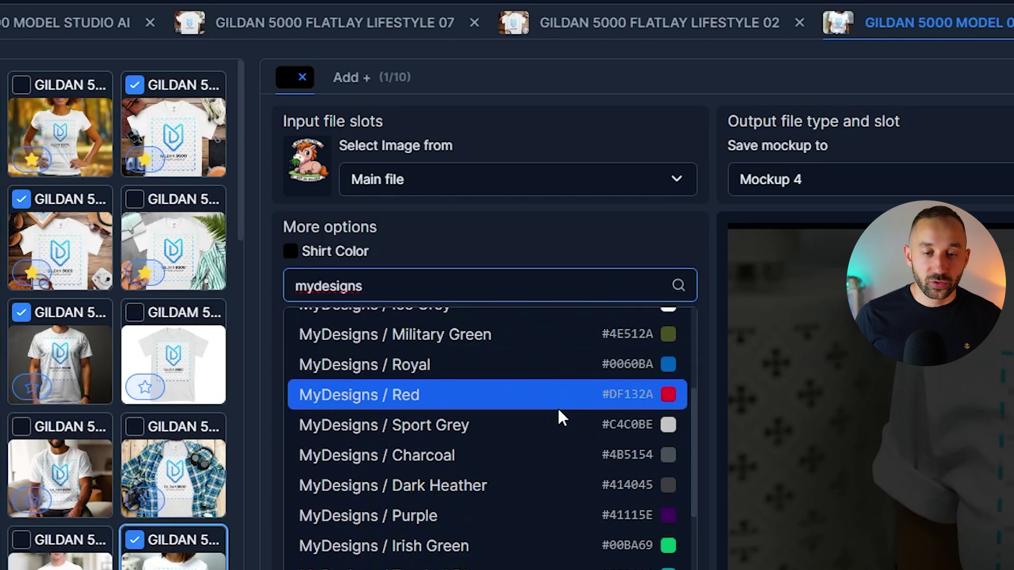
{"action": "scroll", "coordinate": [649, 429], "scroll_direction": "down", "scroll_amount": 4}
{"action": "scroll", "coordinate": [638, 432], "scroll_direction": "up", "scroll_amount": 4}
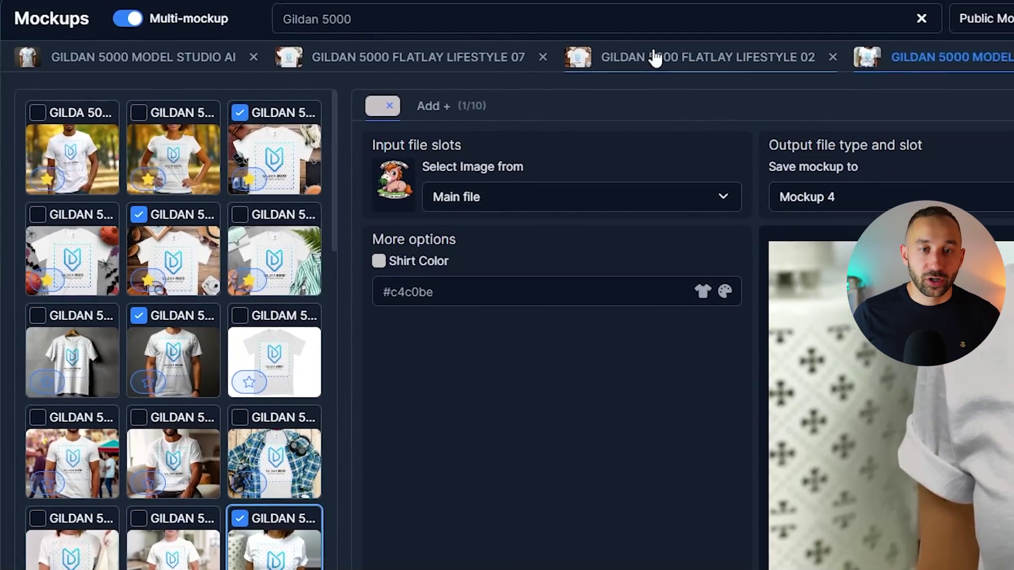
- Set the Flatlay Lifestyle 02 mockup shirt colour to MyDesigns White
{"action": "left_click", "coordinate": [679, 67]}
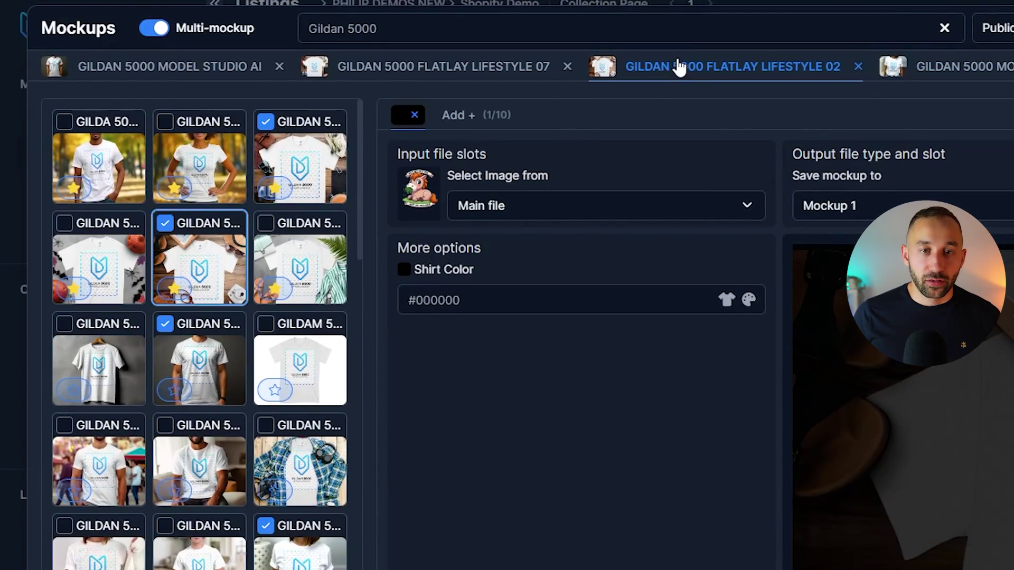
{"action": "left_click", "coordinate": [727, 302]}
{"action": "type", "text": "myd"}
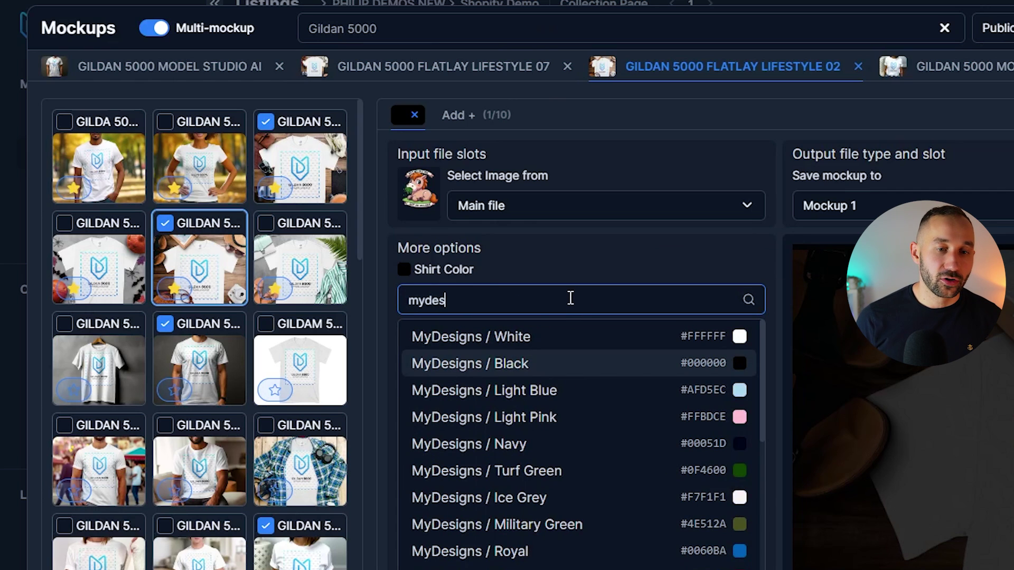
{"action": "type", "text": "es"}
{"action": "left_click", "coordinate": [573, 332]}
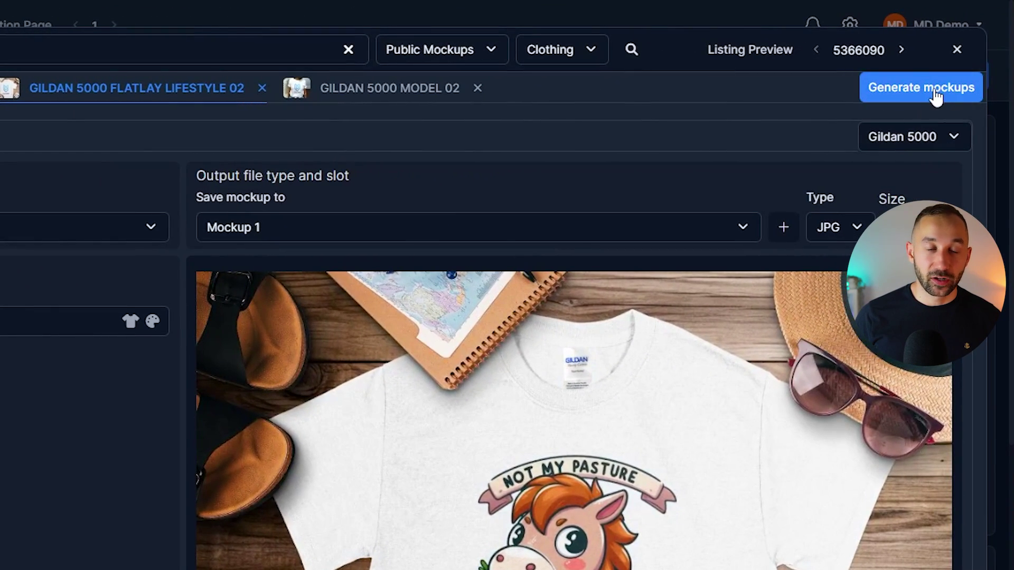
- Generate the selected Gildan 5000 mockups and confirm the generation
{"action": "left_click", "coordinate": [934, 93]}
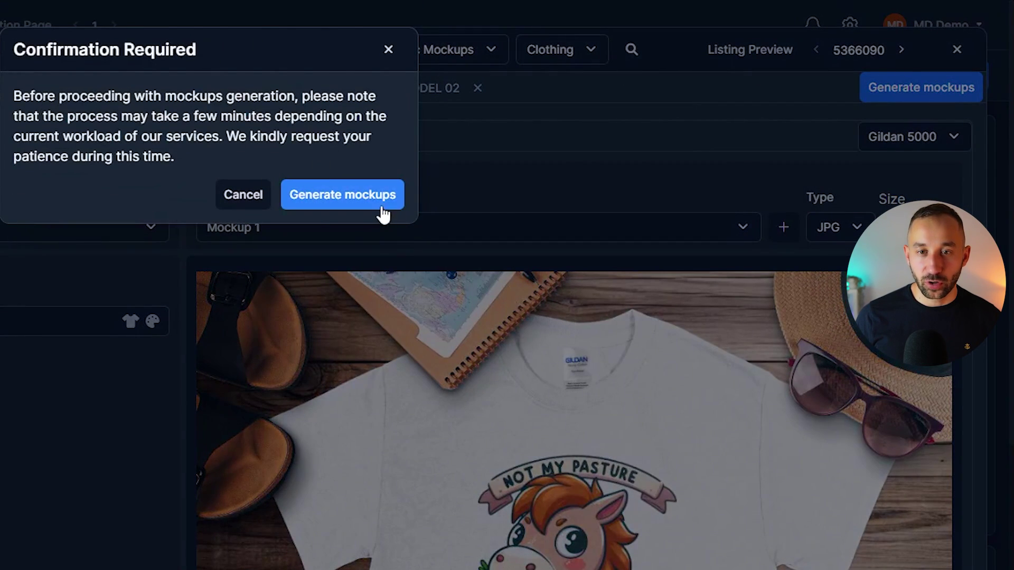
{"action": "left_click", "coordinate": [350, 203]}
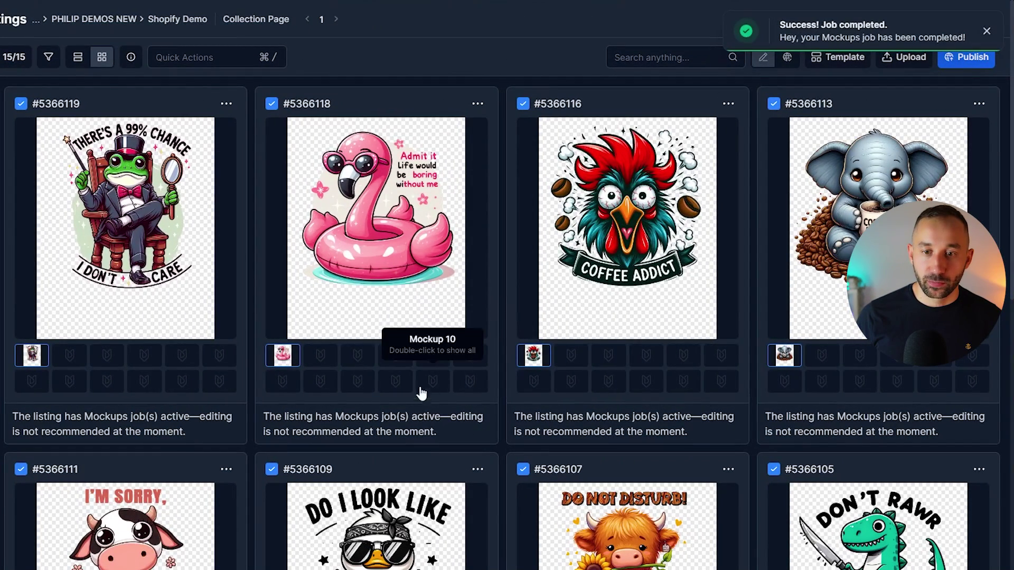
- Preview Mockups 1, 2 and 3 on every listing, then switch to the detailed List View
{"action": "left_click", "coordinate": [68, 363]}
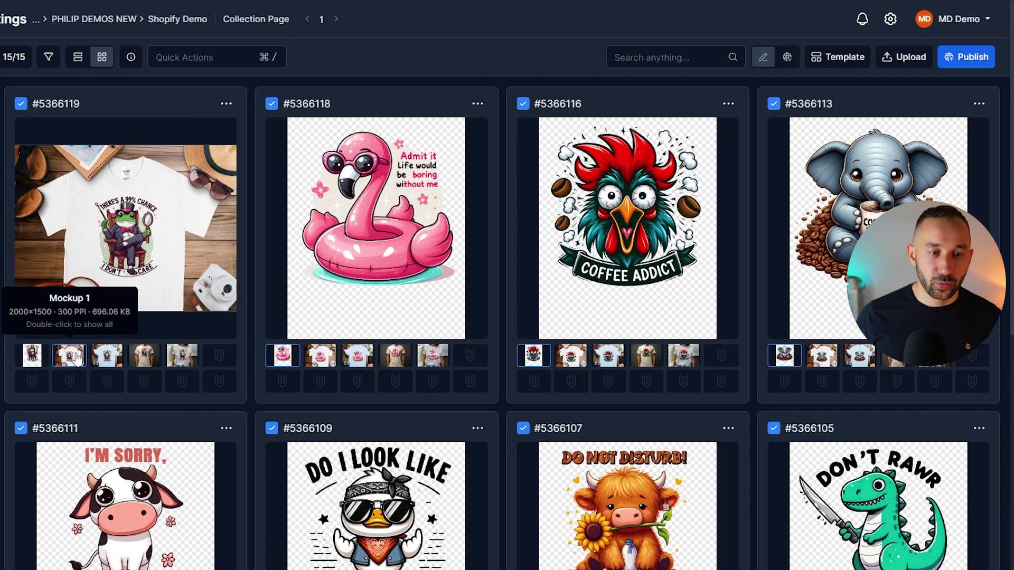
{"action": "double_click", "coordinate": [77, 359]}
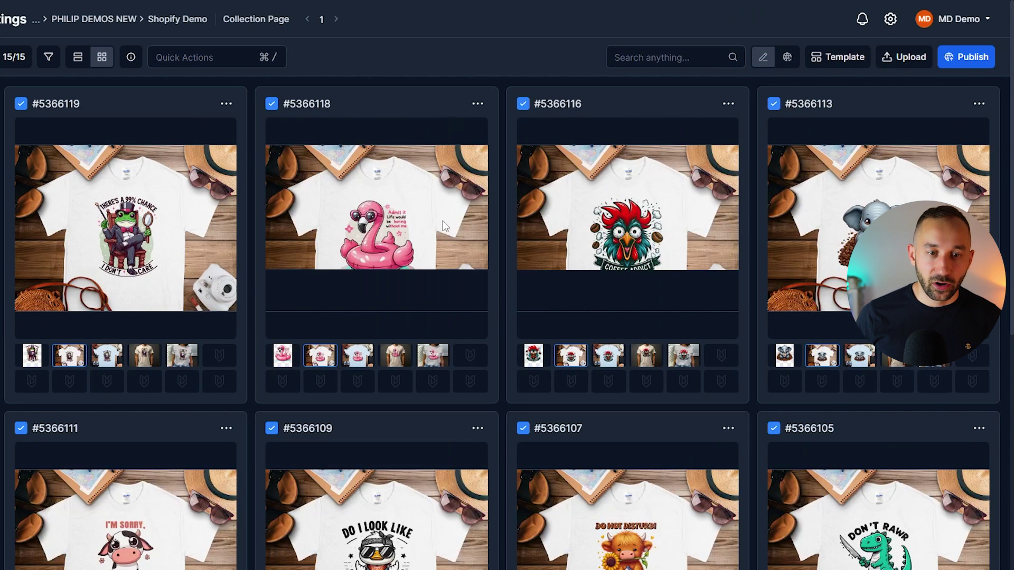
{"action": "scroll", "coordinate": [372, 360], "scroll_direction": "down", "scroll_amount": 13}
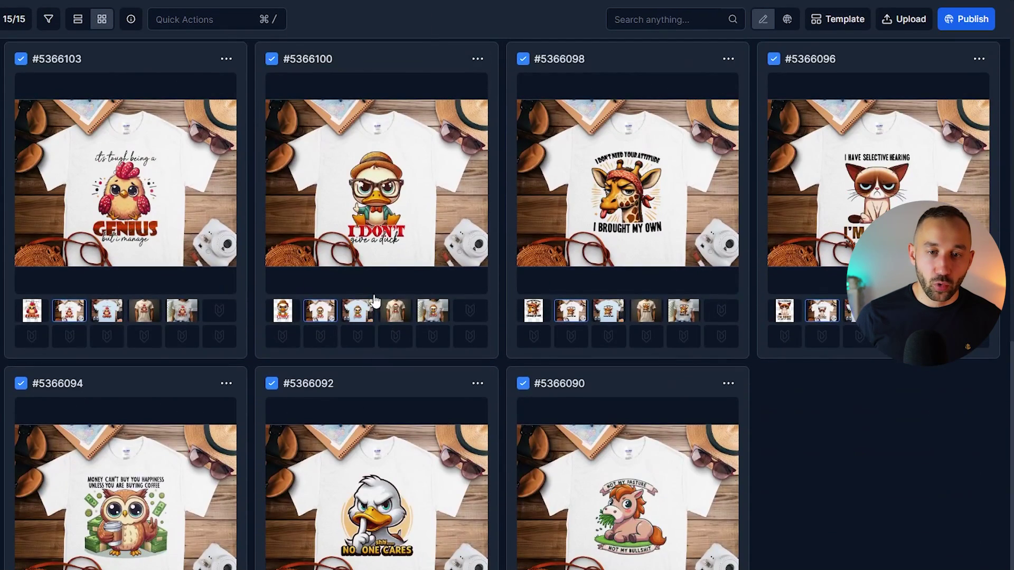
{"action": "double_click", "coordinate": [368, 311]}
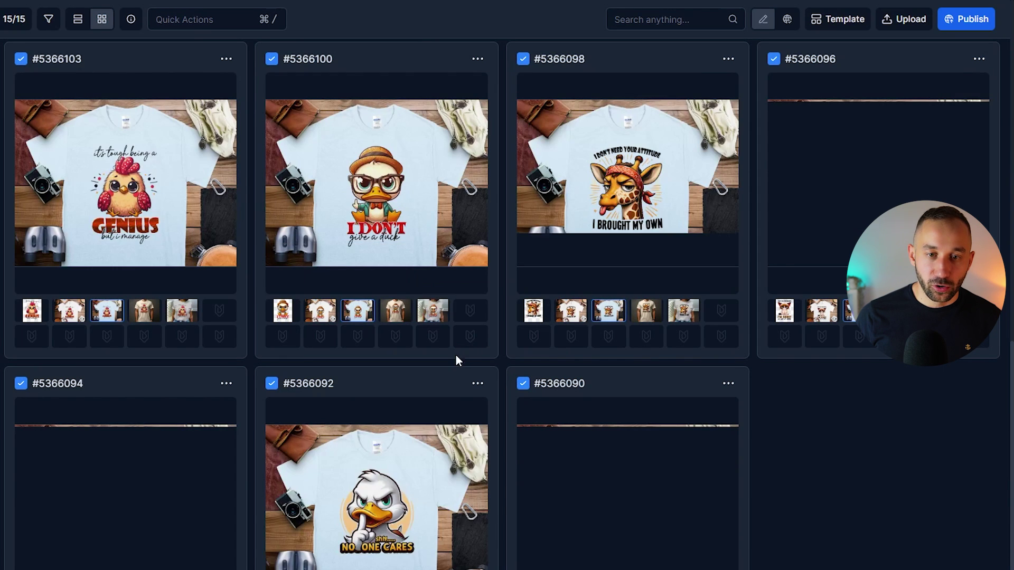
{"action": "double_click", "coordinate": [397, 322]}
{"action": "scroll", "coordinate": [502, 417], "scroll_direction": "up", "scroll_amount": 15}
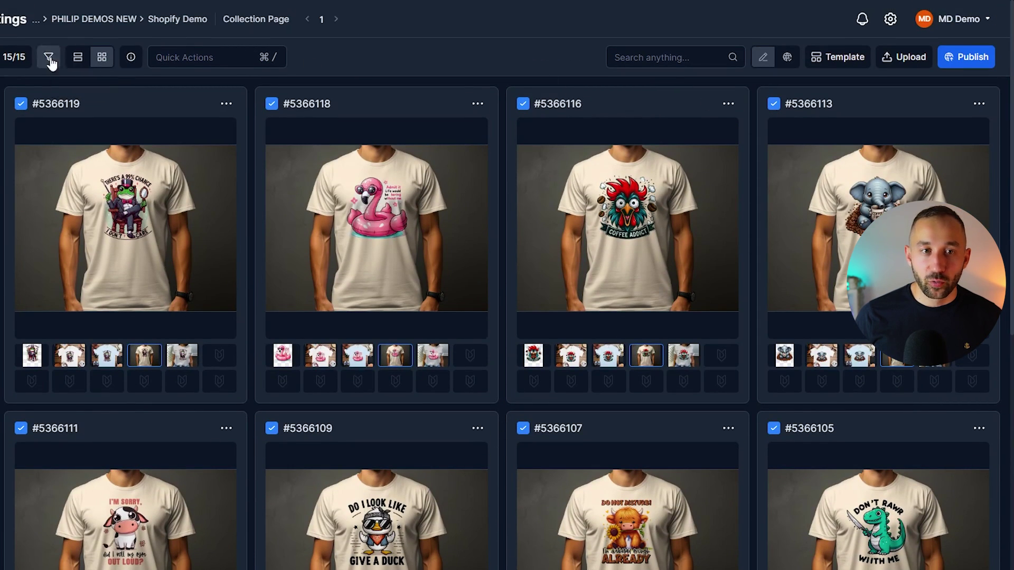
{"action": "left_click", "coordinate": [77, 57]}
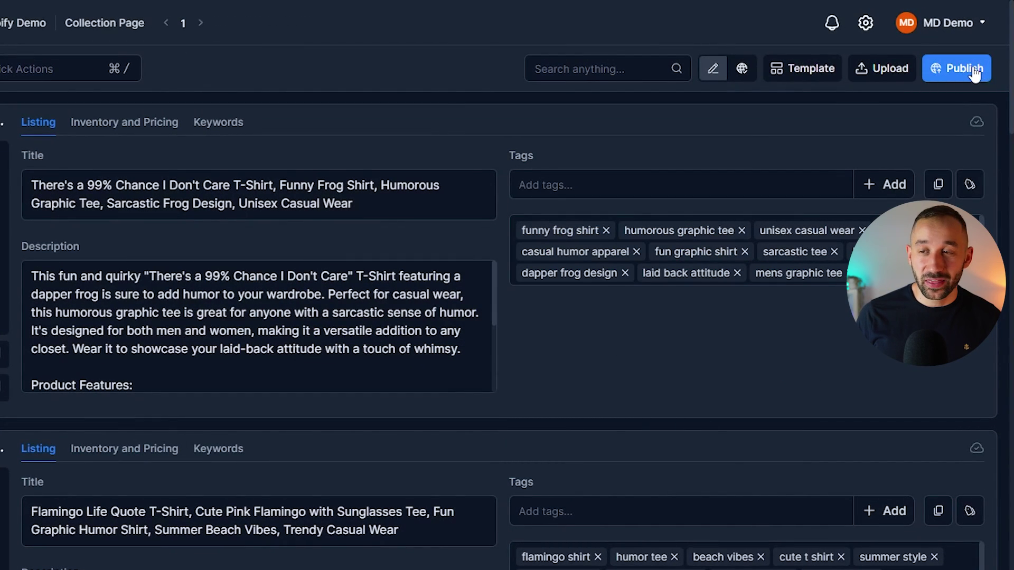
- Start Shopify publishing for #5366090 with the Gildan 5000 tee and MyDesigns as print partner
{"action": "left_click", "coordinate": [974, 73]}
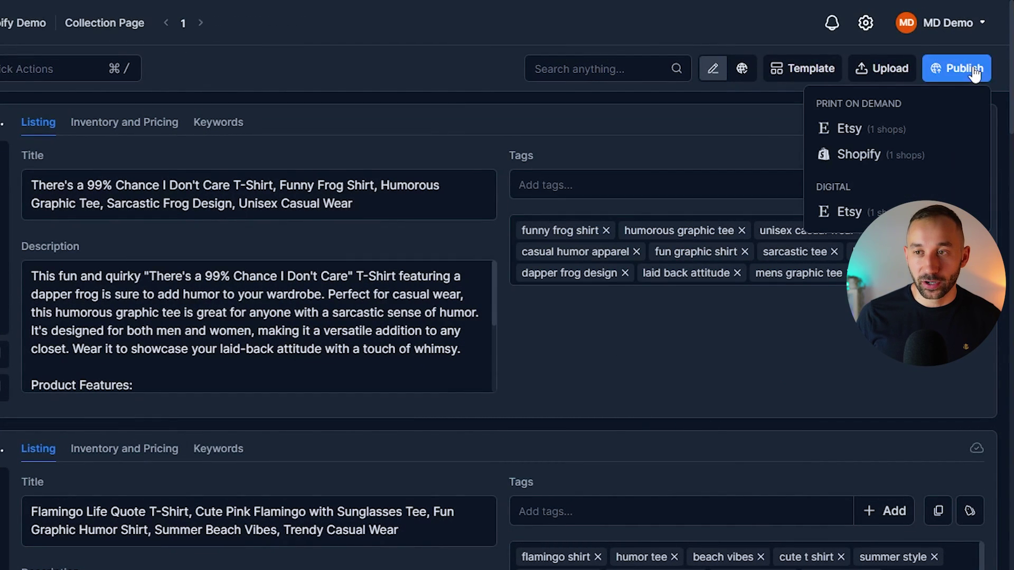
{"action": "left_click", "coordinate": [891, 155]}
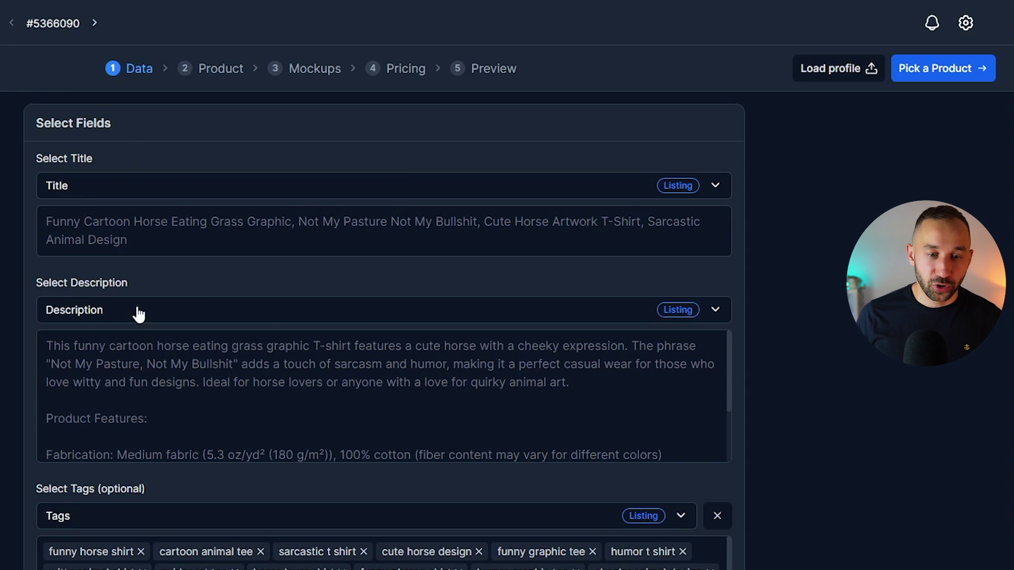
{"action": "left_click", "coordinate": [949, 74]}
{"action": "left_click", "coordinate": [102, 151]}
{"action": "type", "text": "gilda"}
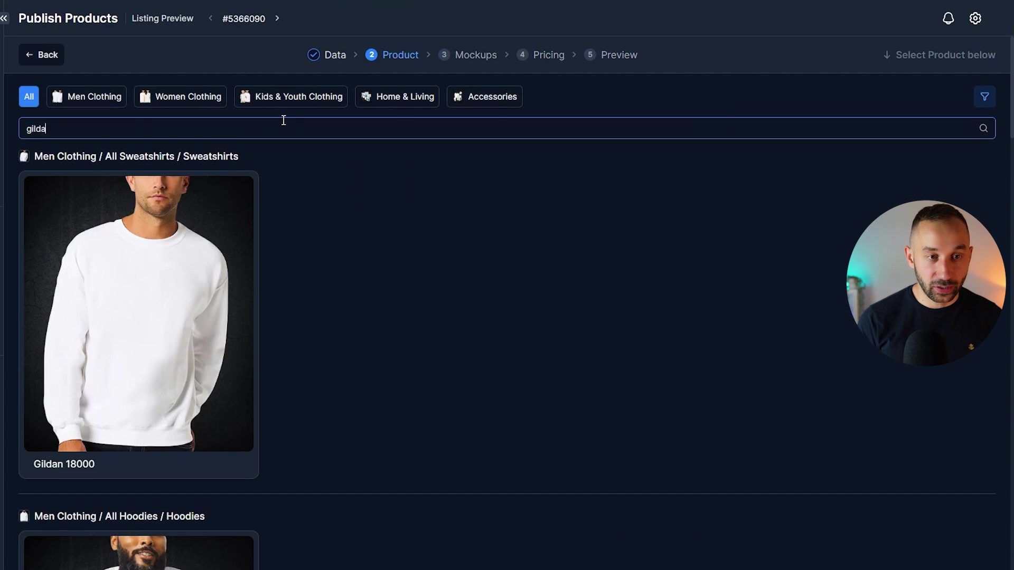
{"action": "type", "text": "n 5000"}
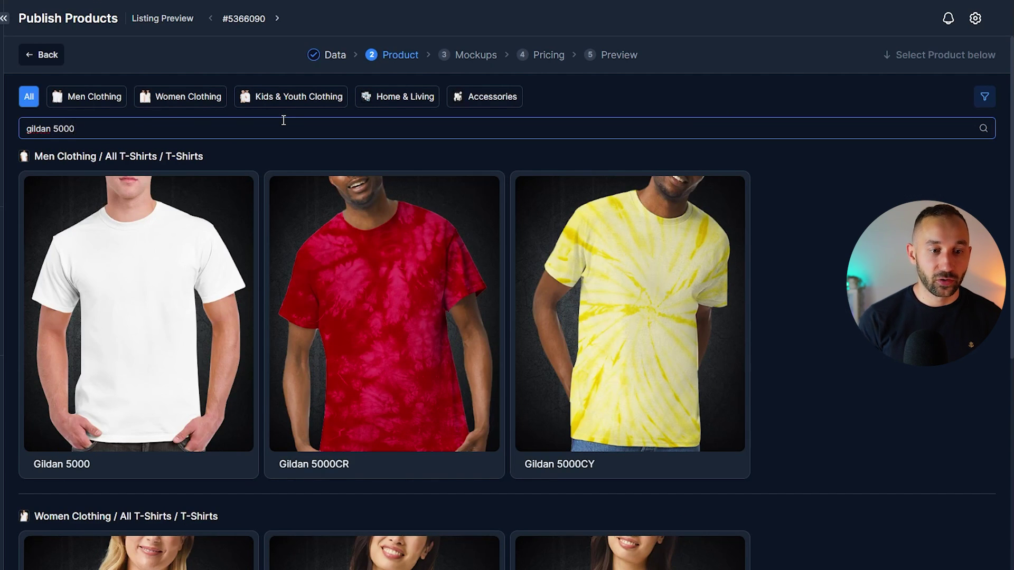
{"action": "left_click", "coordinate": [176, 275]}
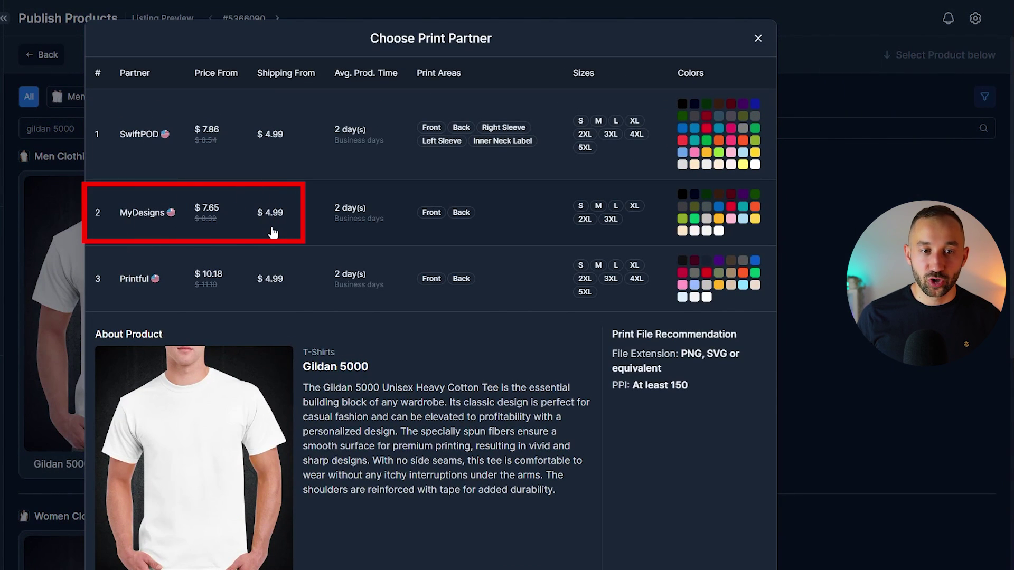
{"action": "left_click", "coordinate": [309, 227]}
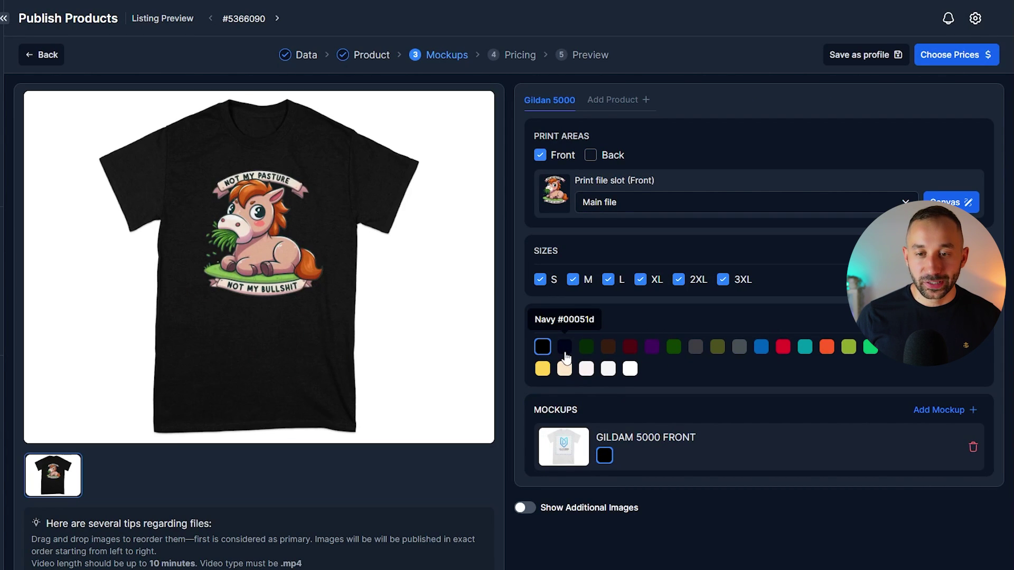
- Offer the tee in White instead of Black and turn on Show Additional Images
{"action": "left_click", "coordinate": [630, 369]}
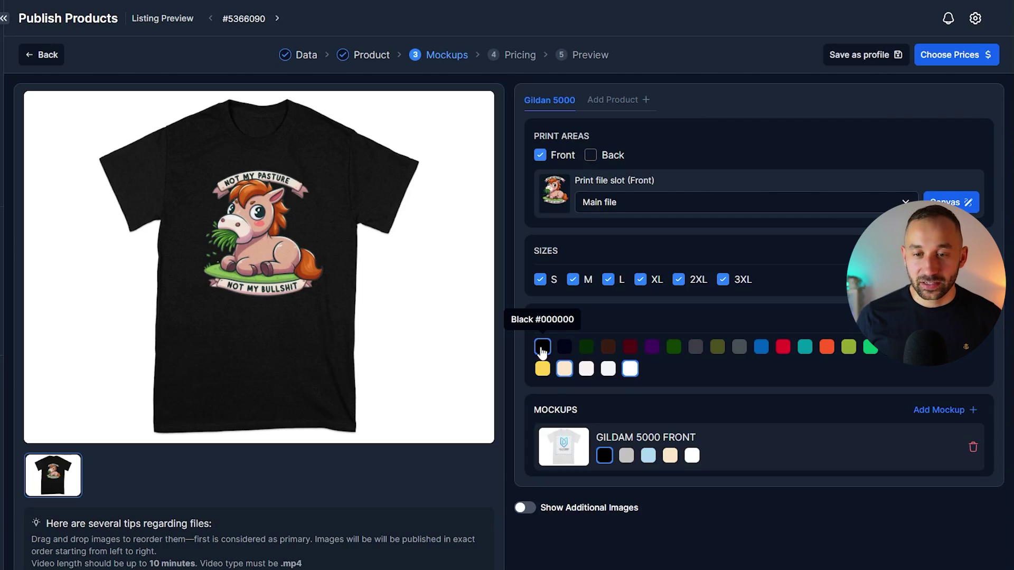
{"action": "left_click", "coordinate": [542, 347]}
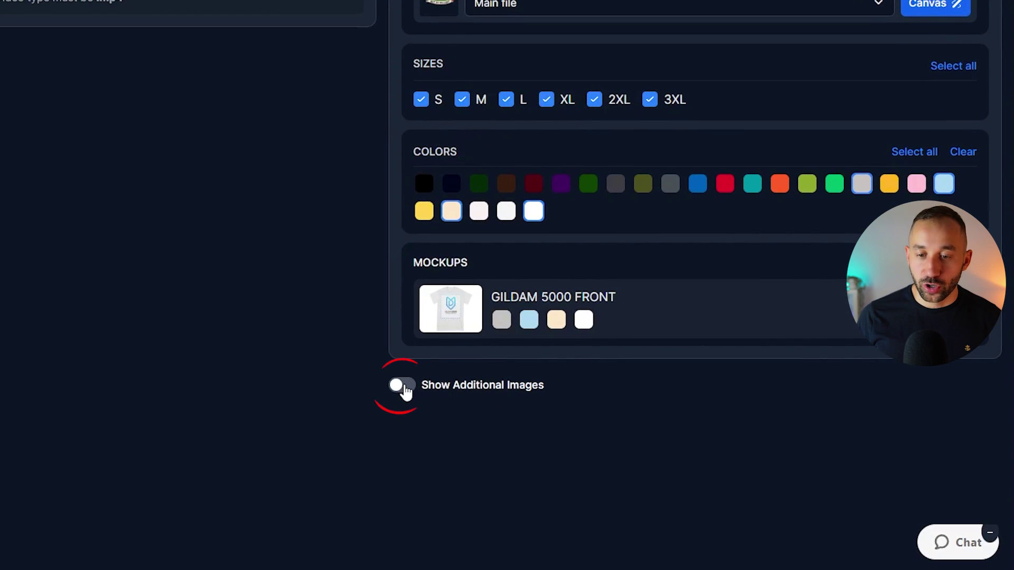
{"action": "left_click", "coordinate": [526, 508]}
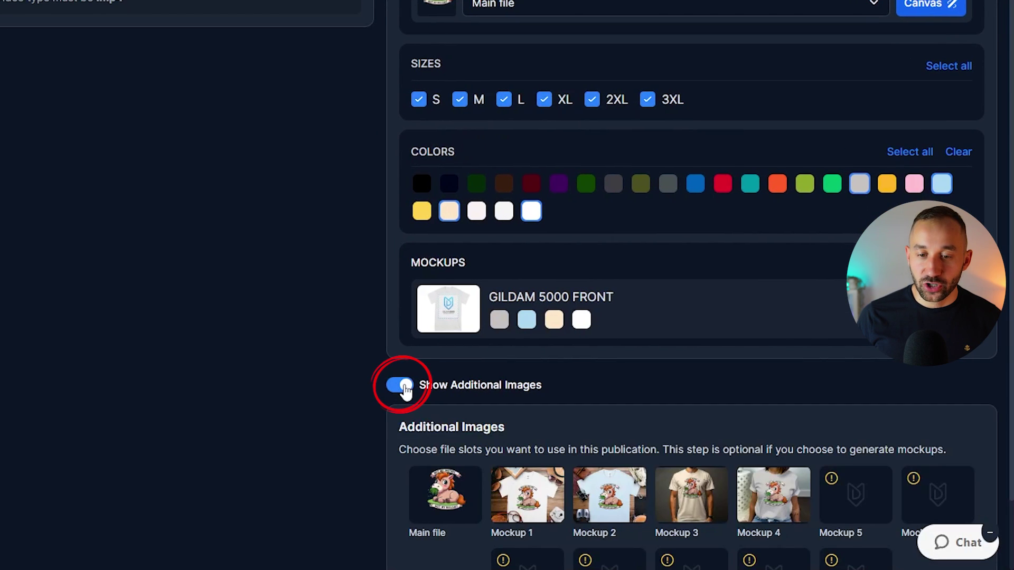
{"action": "scroll", "coordinate": [515, 378], "scroll_direction": "down", "scroll_amount": 2}
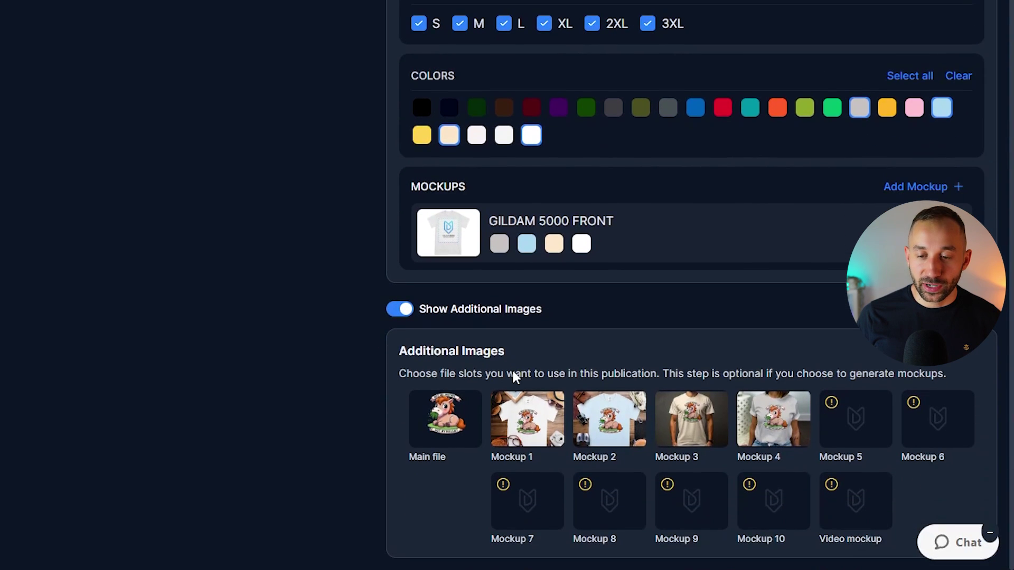
- Add Mockups 1–4 as listing images and move the flat-lay mockup first as primary
{"action": "left_click", "coordinate": [530, 417]}
{"action": "left_click", "coordinate": [610, 422]}
{"action": "left_click", "coordinate": [692, 423]}
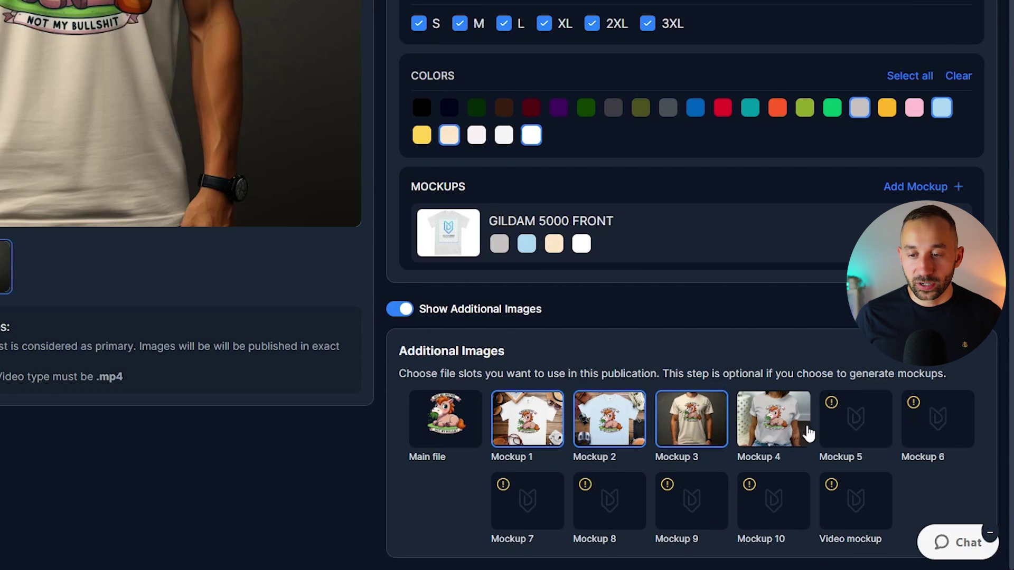
{"action": "left_click", "coordinate": [790, 430]}
{"action": "scroll", "coordinate": [791, 431], "scroll_direction": "up", "scroll_amount": 2}
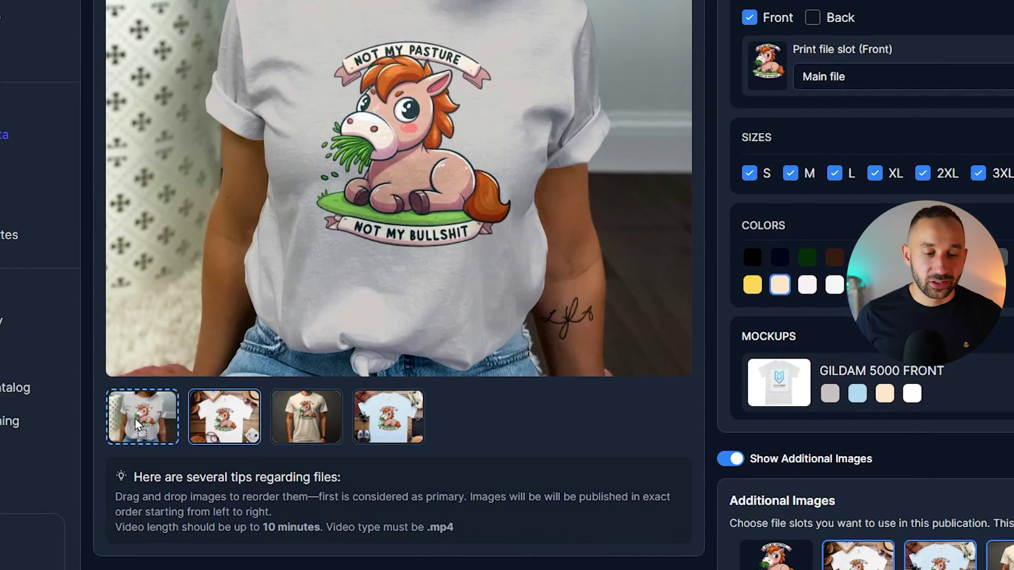
{"action": "left_click", "coordinate": [80, 394]}
{"action": "left_click", "coordinate": [159, 424]}
{"action": "left_click_drag", "start_coordinate": [134, 413], "coordinate": [225, 417]}
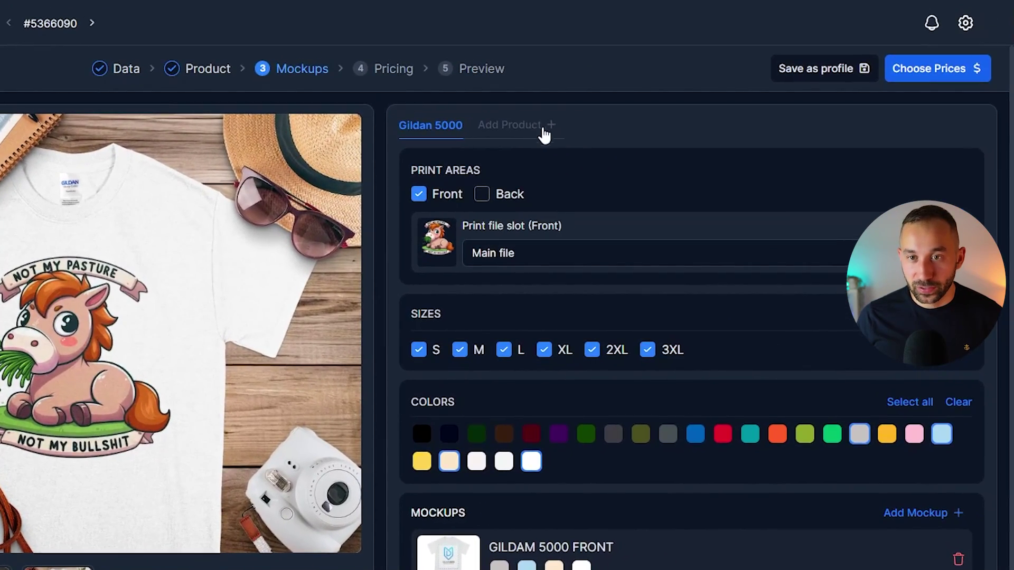
- Add a Gildan 18000 sweatshirt in White, Natural, Sport Grey and Light Blue, without Black
{"action": "left_click", "coordinate": [518, 126]}
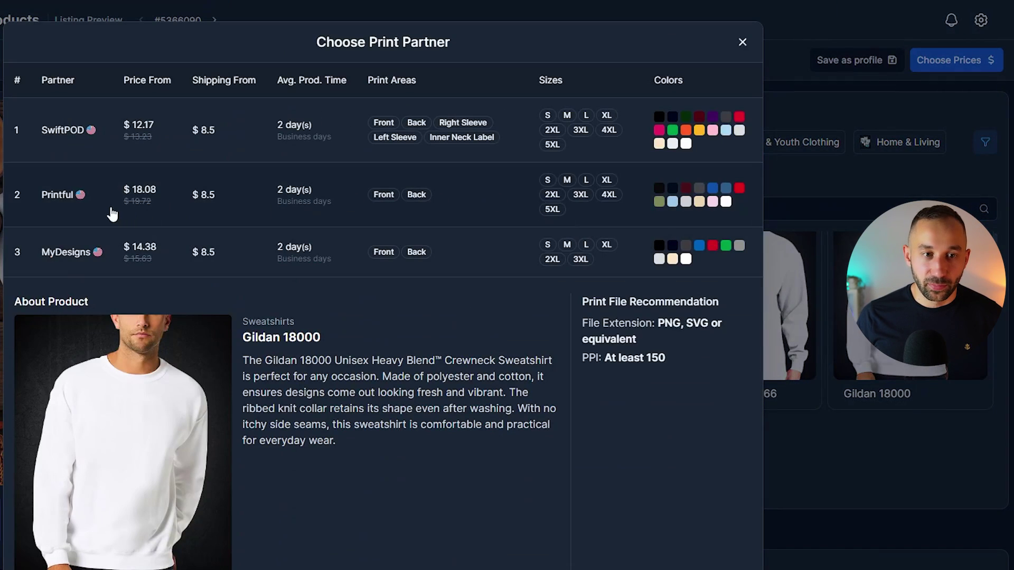
{"action": "left_click", "coordinate": [117, 137]}
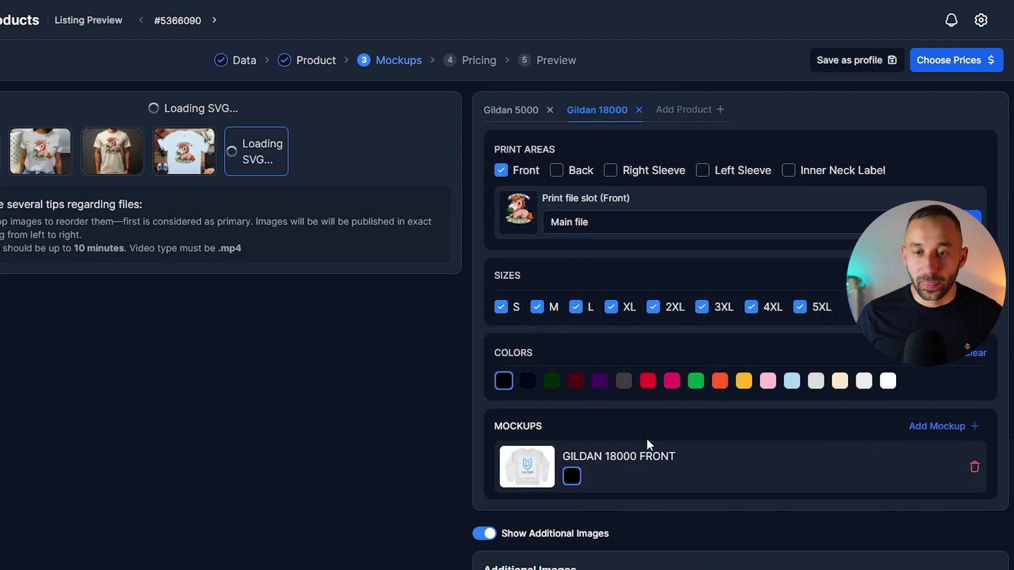
{"action": "left_click", "coordinate": [888, 380]}
{"action": "left_click", "coordinate": [840, 381]}
{"action": "left_click", "coordinate": [816, 381]}
{"action": "left_click", "coordinate": [791, 380]}
{"action": "left_click", "coordinate": [503, 381]}
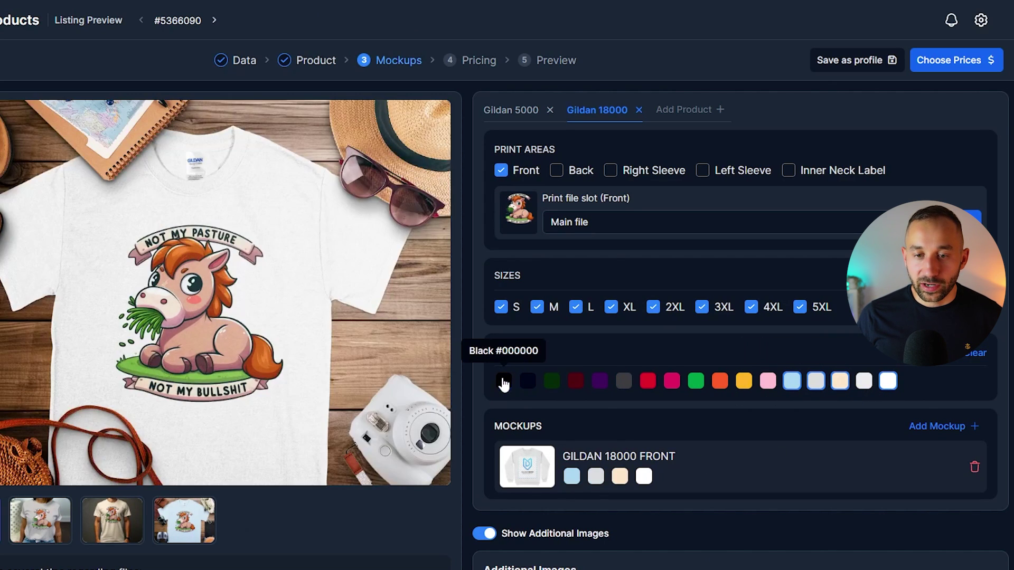
- Generate the light blue, cream and white sweatshirt mockups
{"action": "left_click", "coordinate": [572, 476]}
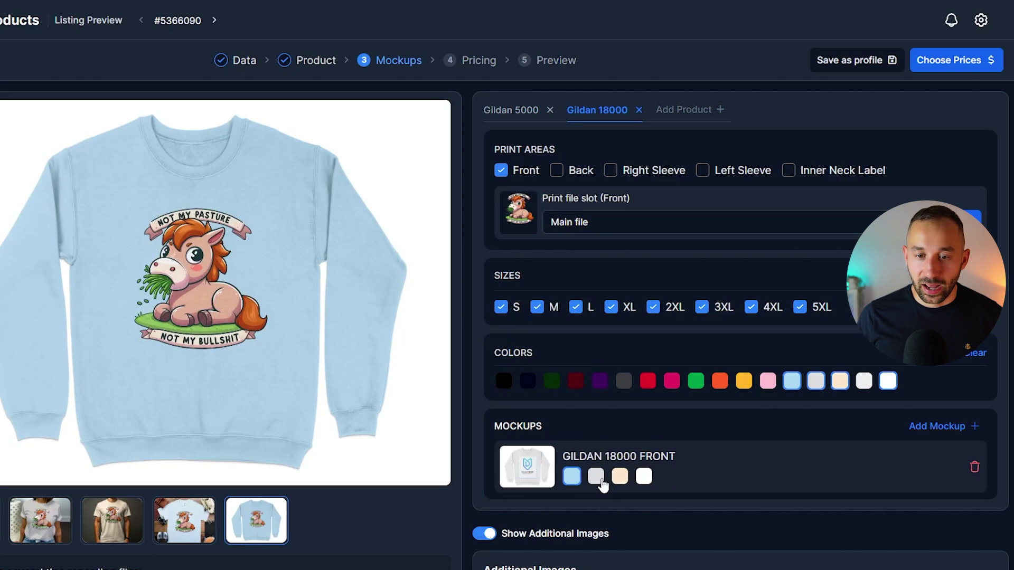
{"action": "left_click", "coordinate": [623, 479]}
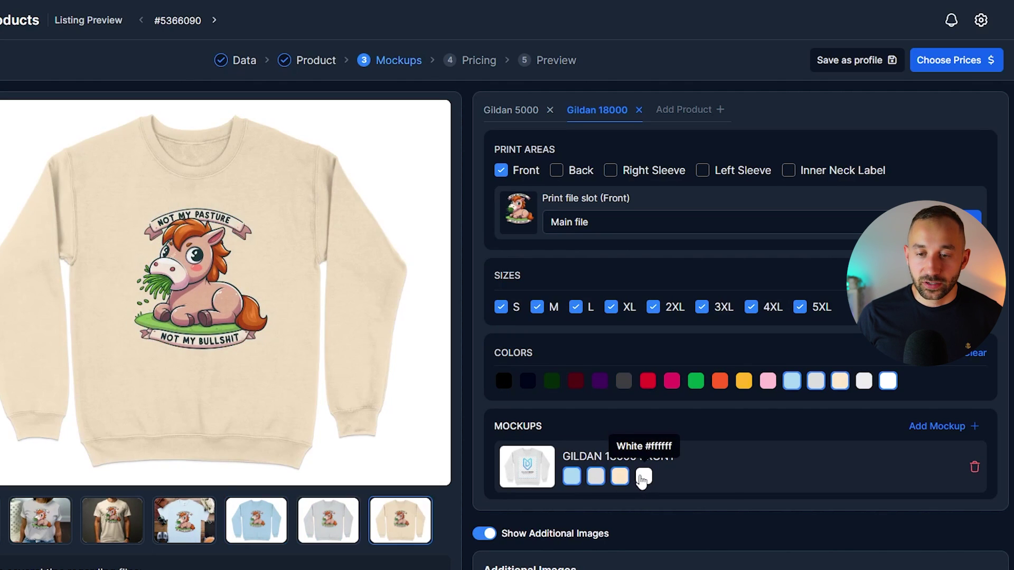
{"action": "left_click", "coordinate": [644, 478]}
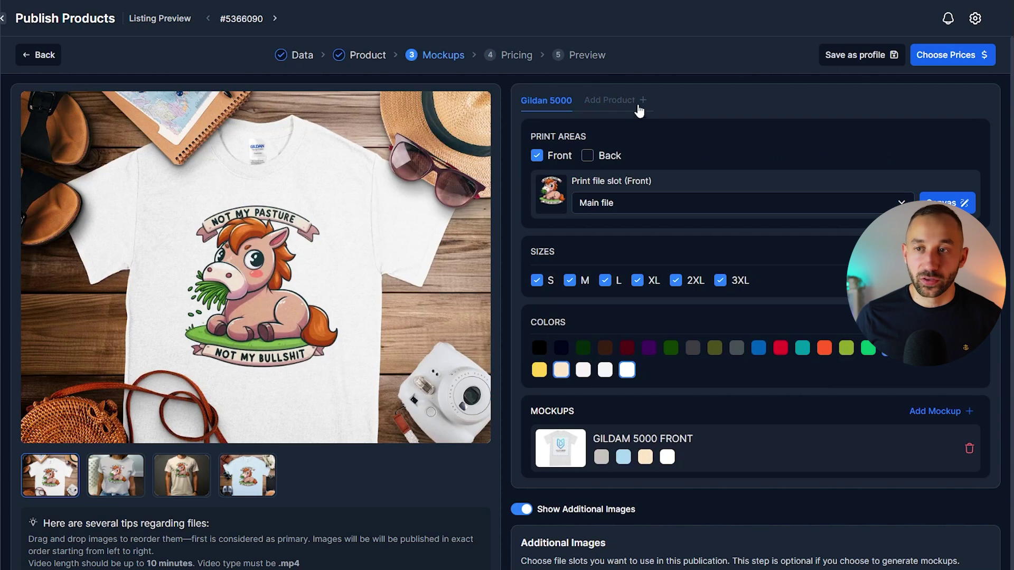
- Set the price of every variant to 24.99
{"action": "left_click", "coordinate": [938, 60]}
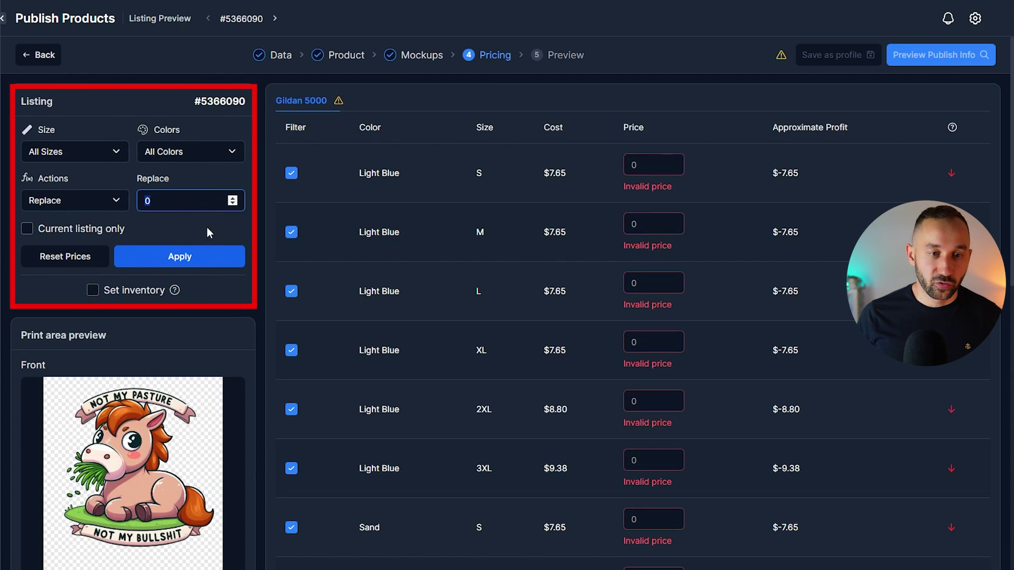
{"action": "type", "text": "24.99"}
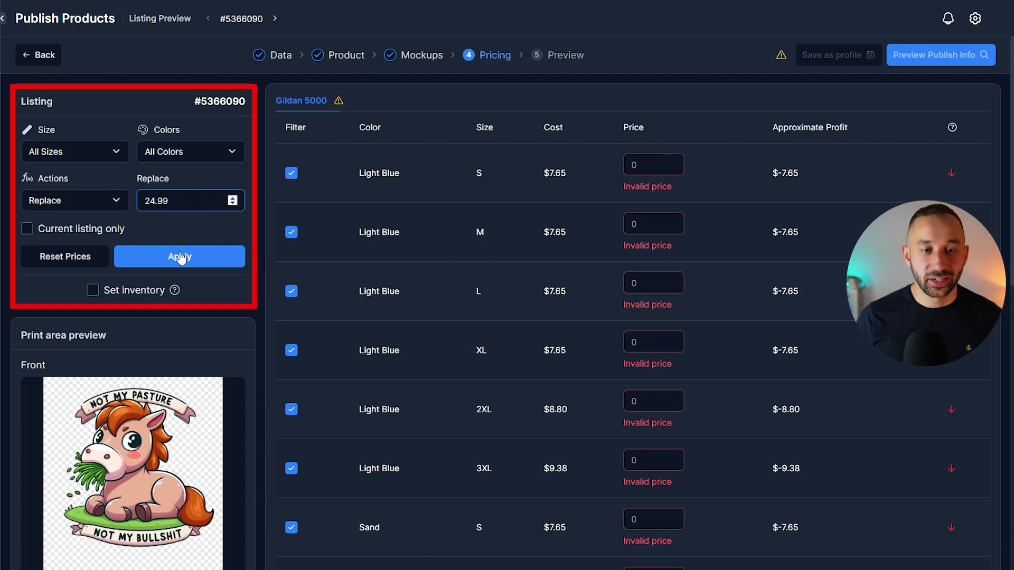
{"action": "left_click", "coordinate": [151, 260]}
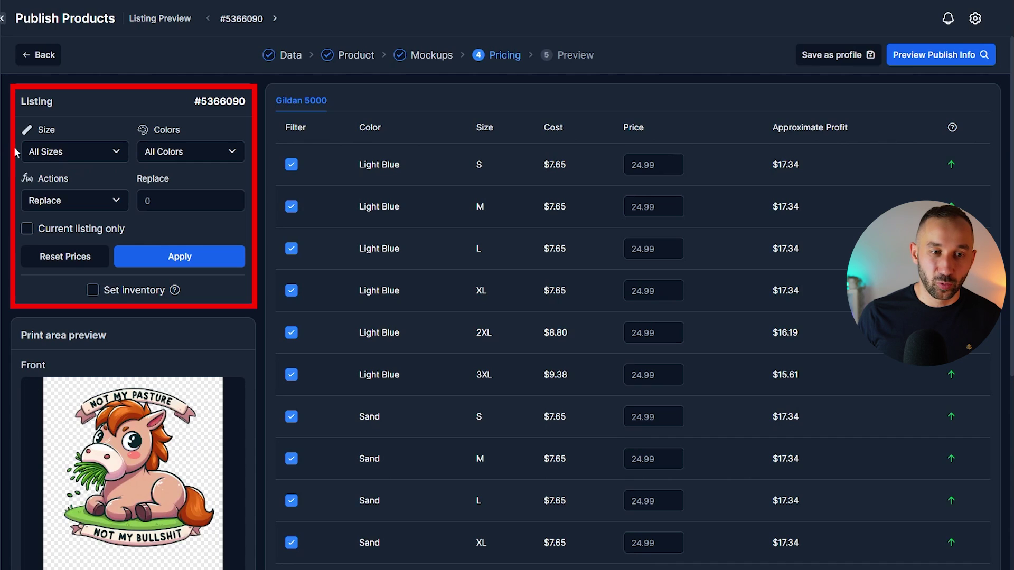
- Raise the 2XL variants' price to 25.99
{"action": "left_click", "coordinate": [65, 154]}
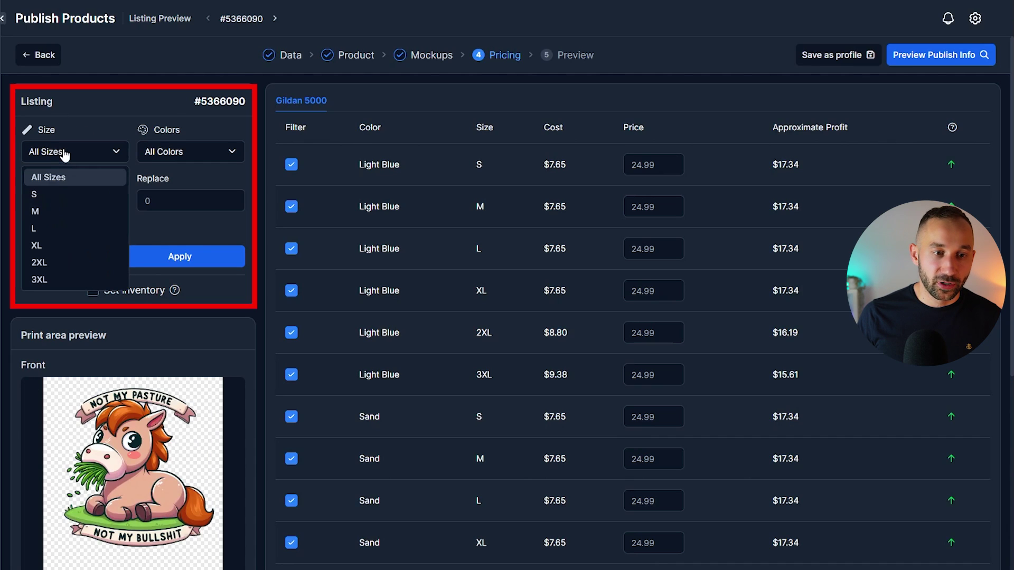
{"action": "left_click", "coordinate": [82, 260]}
{"action": "left_click", "coordinate": [185, 203]}
{"action": "type", "text": "25.99"}
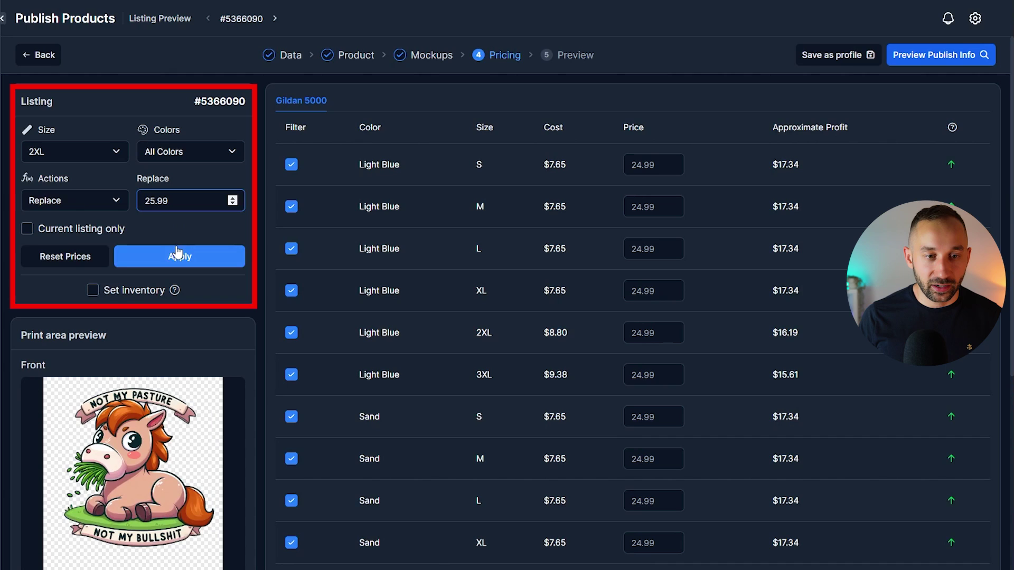
{"action": "left_click", "coordinate": [178, 256]}
- Raise the 3XL variants' price to 26.99 and check the variant prices
{"action": "left_click", "coordinate": [68, 152]}
{"action": "left_click", "coordinate": [58, 280]}
{"action": "left_click", "coordinate": [181, 198]}
{"action": "type", "text": "26.99"}
{"action": "left_click", "coordinate": [148, 261]}
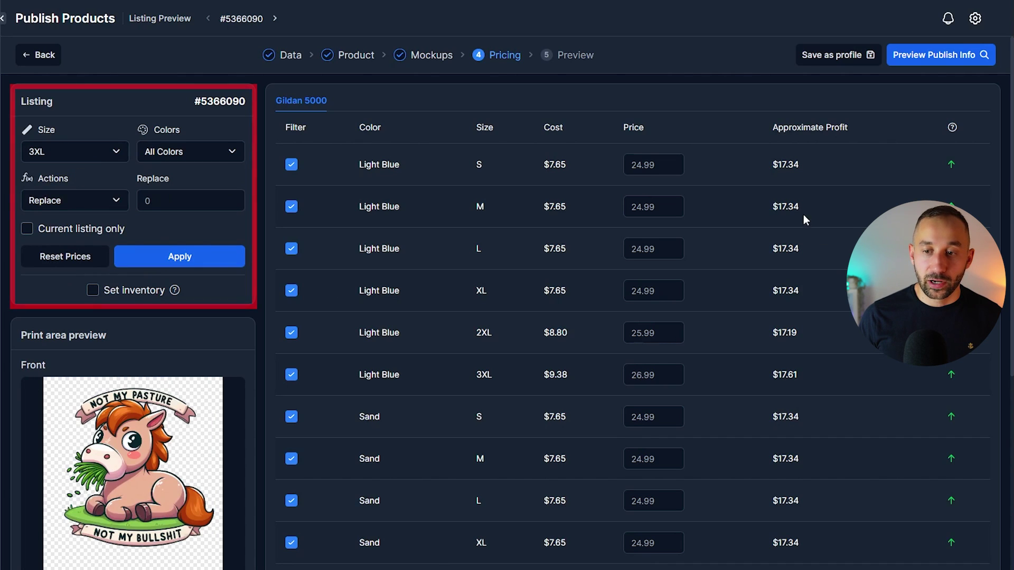
{"action": "scroll", "coordinate": [813, 370], "scroll_direction": "down", "scroll_amount": 2}
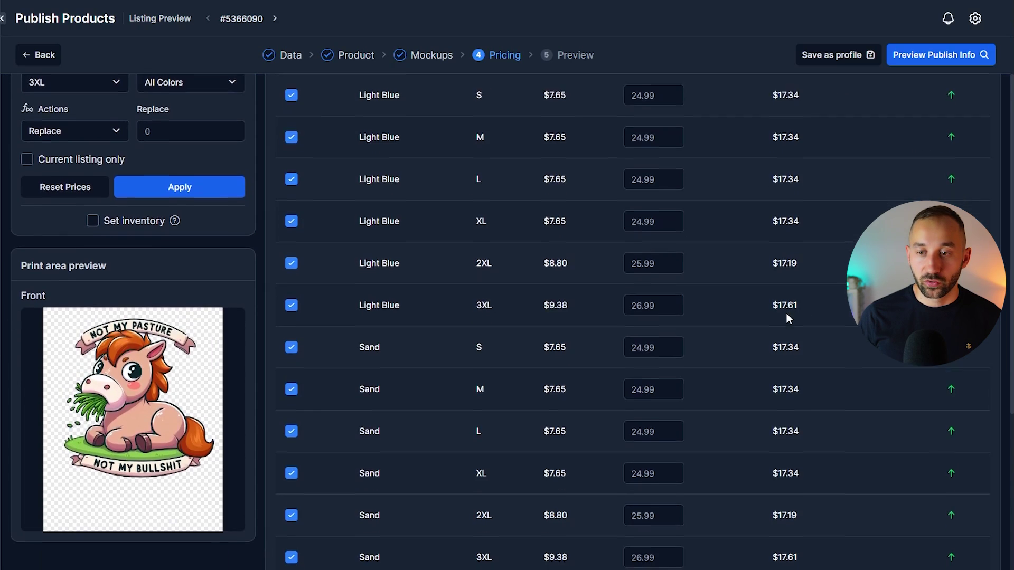
{"action": "scroll", "coordinate": [787, 316], "scroll_direction": "down", "scroll_amount": 5}
{"action": "scroll", "coordinate": [824, 367], "scroll_direction": "up", "scroll_amount": 7}
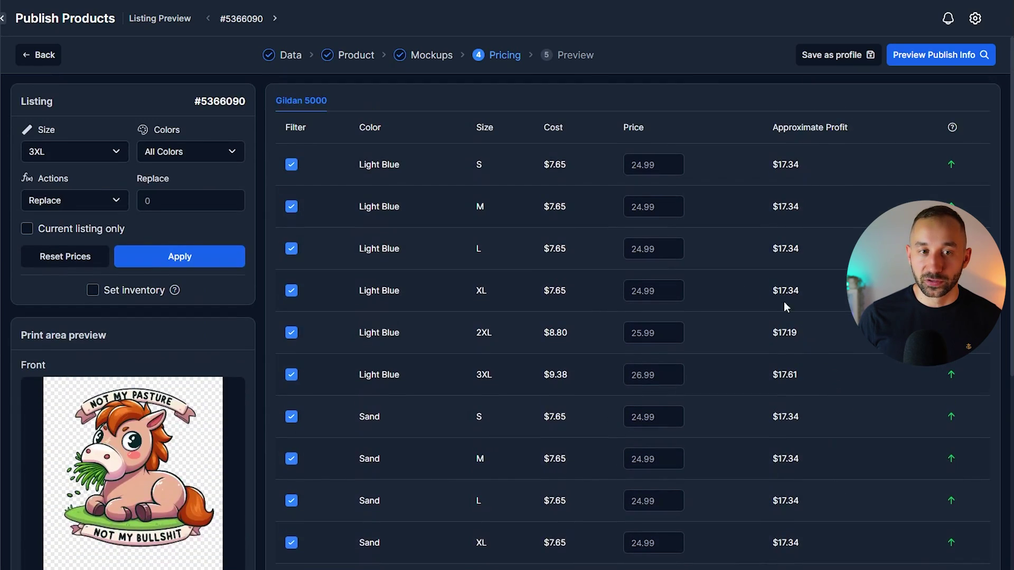
- Review the listings preview without saving a settings profile, then publish them to Shopify
{"action": "left_click", "coordinate": [933, 60]}
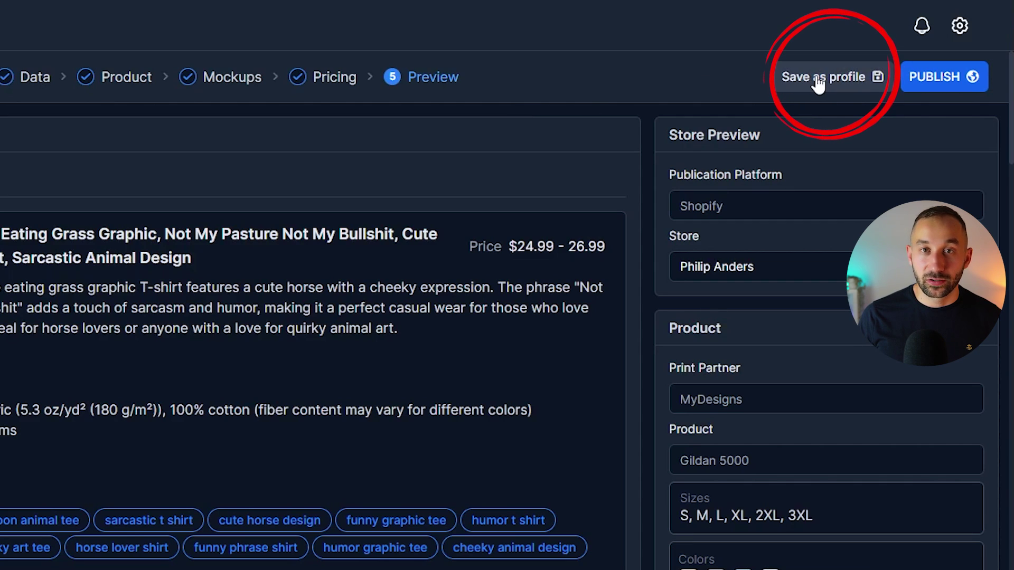
{"action": "left_click", "coordinate": [789, 82]}
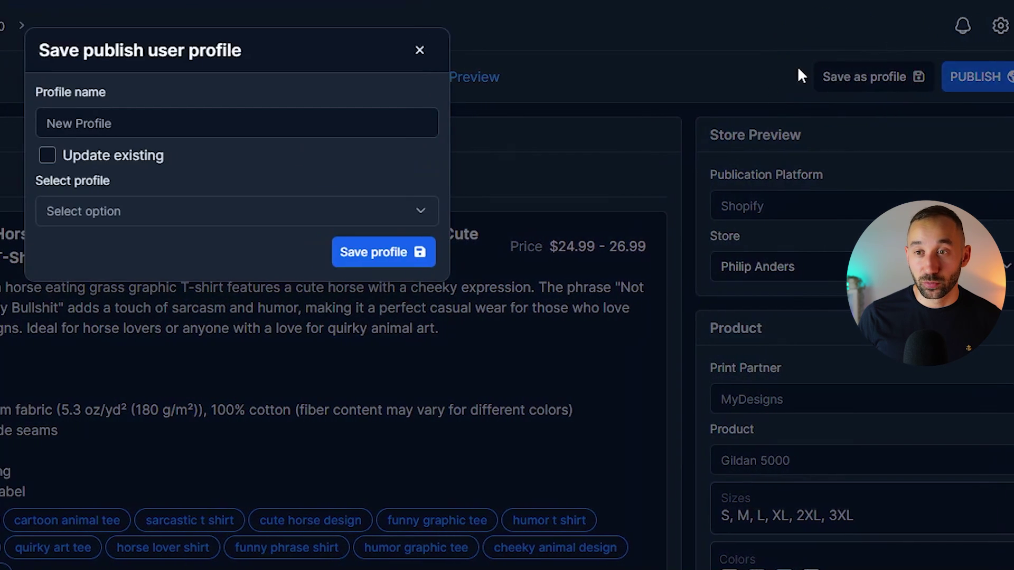
{"action": "left_click", "coordinate": [393, 133]}
{"action": "key", "text": "ctrl+a"}
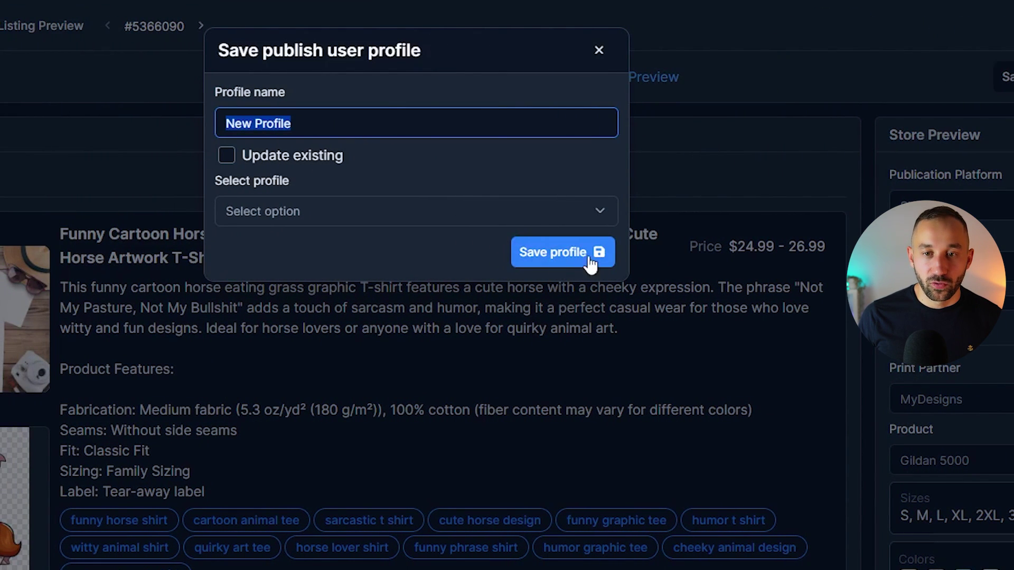
{"action": "left_click", "coordinate": [599, 50]}
{"action": "scroll", "coordinate": [114, 444], "scroll_direction": "down", "scroll_amount": 10}
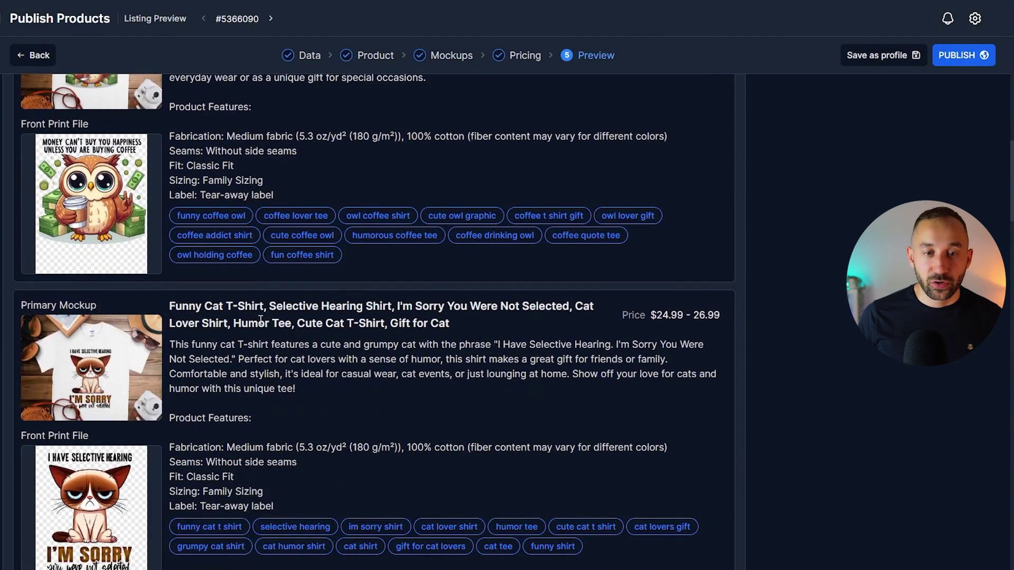
{"action": "scroll", "coordinate": [370, 161], "scroll_direction": "up", "scroll_amount": 10}
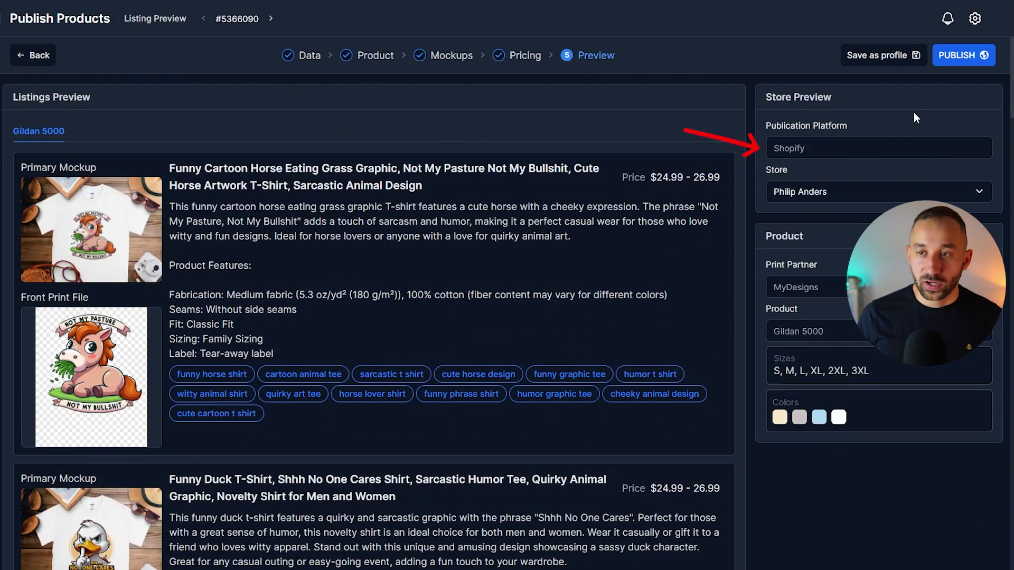
{"action": "left_click", "coordinate": [955, 65]}
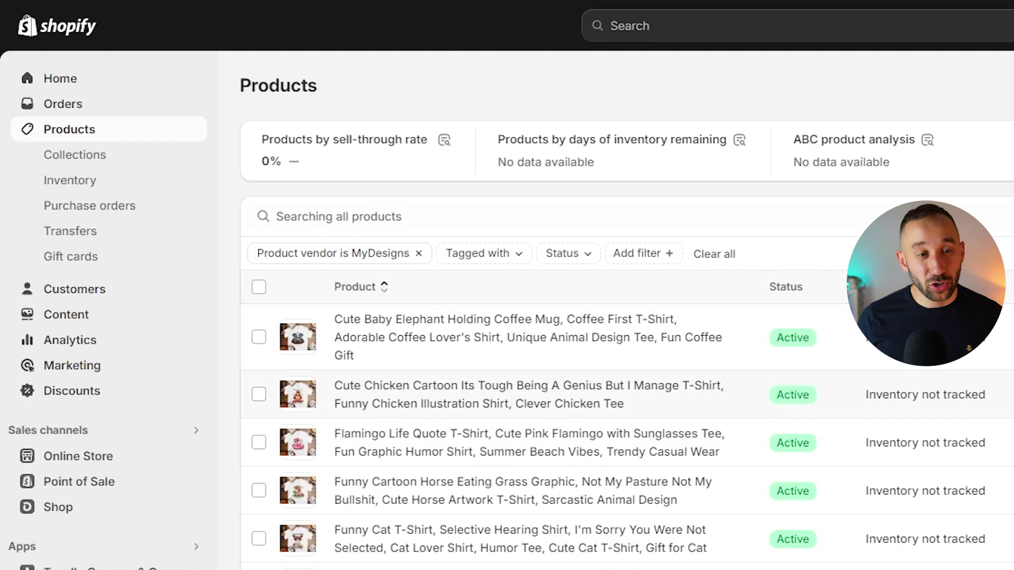
- Scroll the Shopify products list to confirm the MyDesigns T-shirts show as Active
{"action": "scroll", "coordinate": [754, 389], "scroll_direction": "down", "scroll_amount": 3}
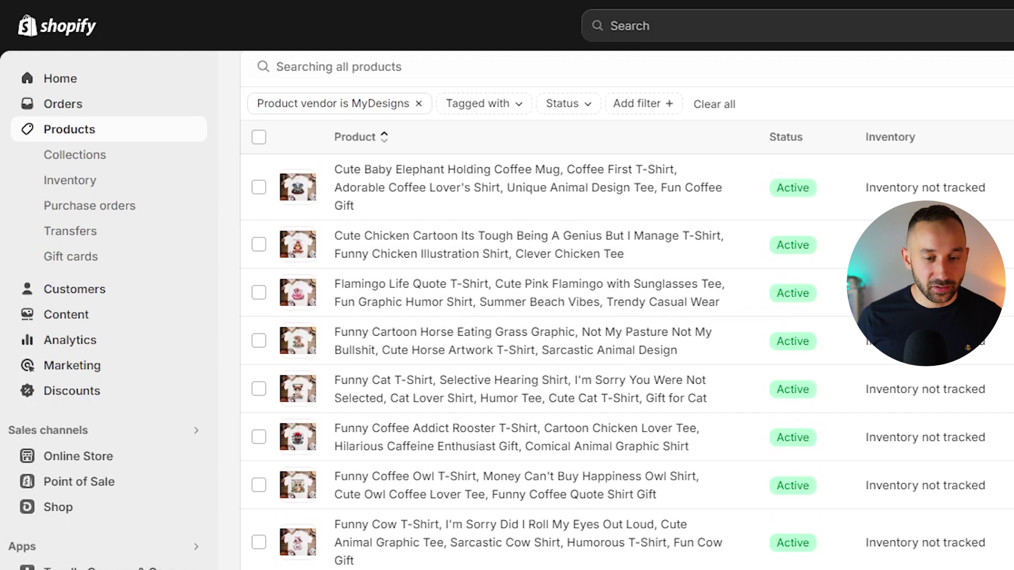
{"action": "scroll", "coordinate": [739, 343], "scroll_direction": "up", "scroll_amount": 3}
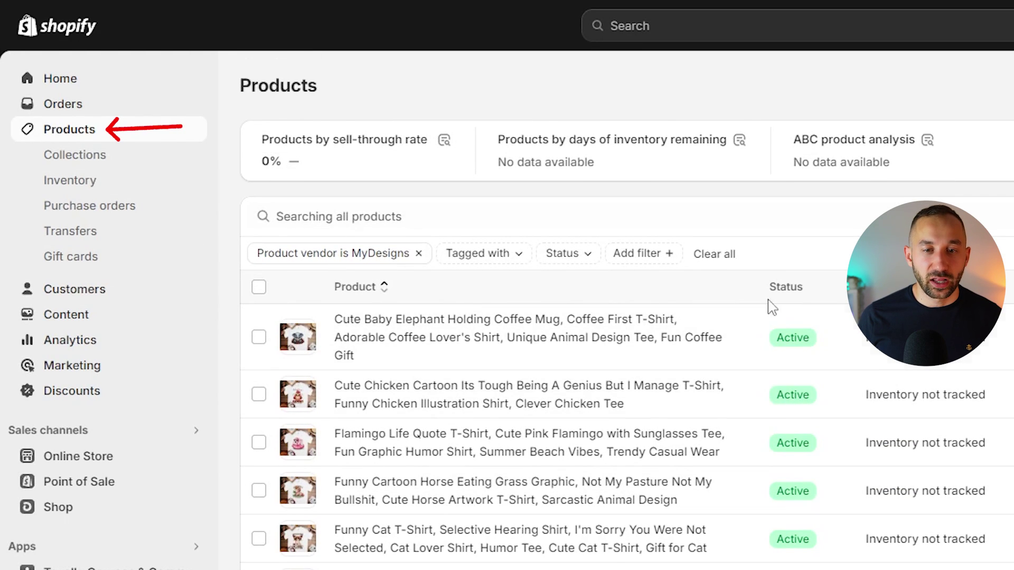
{"action": "scroll", "coordinate": [768, 391], "scroll_direction": "down", "scroll_amount": 3}
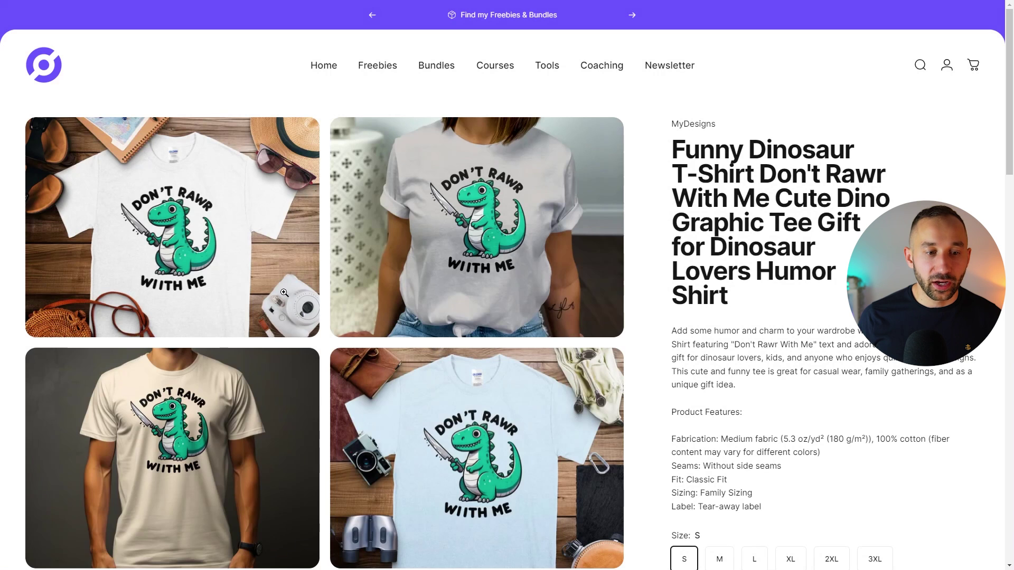
{"action": "scroll", "coordinate": [387, 284], "scroll_direction": "down", "scroll_amount": 1}
- Select size XL on the Funny Dinosaur tee page, showing the $24.99 price
{"action": "scroll", "coordinate": [388, 280], "scroll_direction": "down", "scroll_amount": 3}
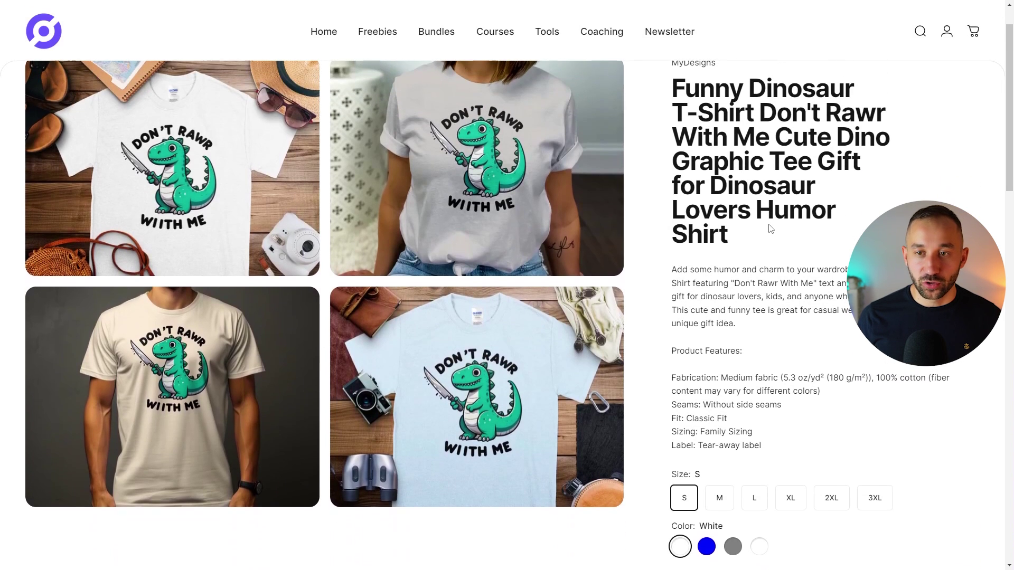
{"action": "scroll", "coordinate": [768, 226], "scroll_direction": "down", "scroll_amount": 3}
{"action": "left_click", "coordinate": [789, 393]}
{"action": "scroll", "coordinate": [808, 417], "scroll_direction": "up", "scroll_amount": 5}
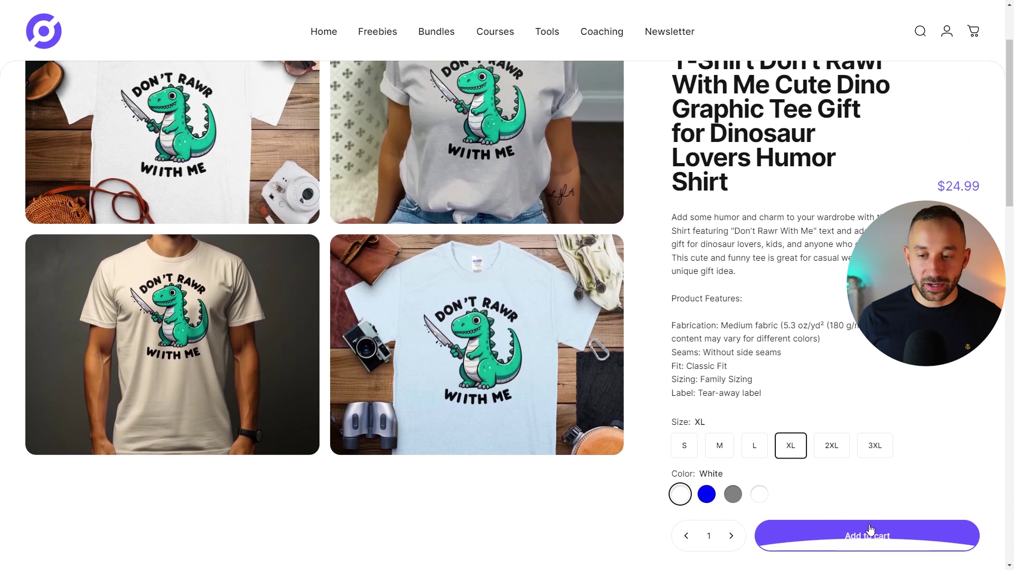